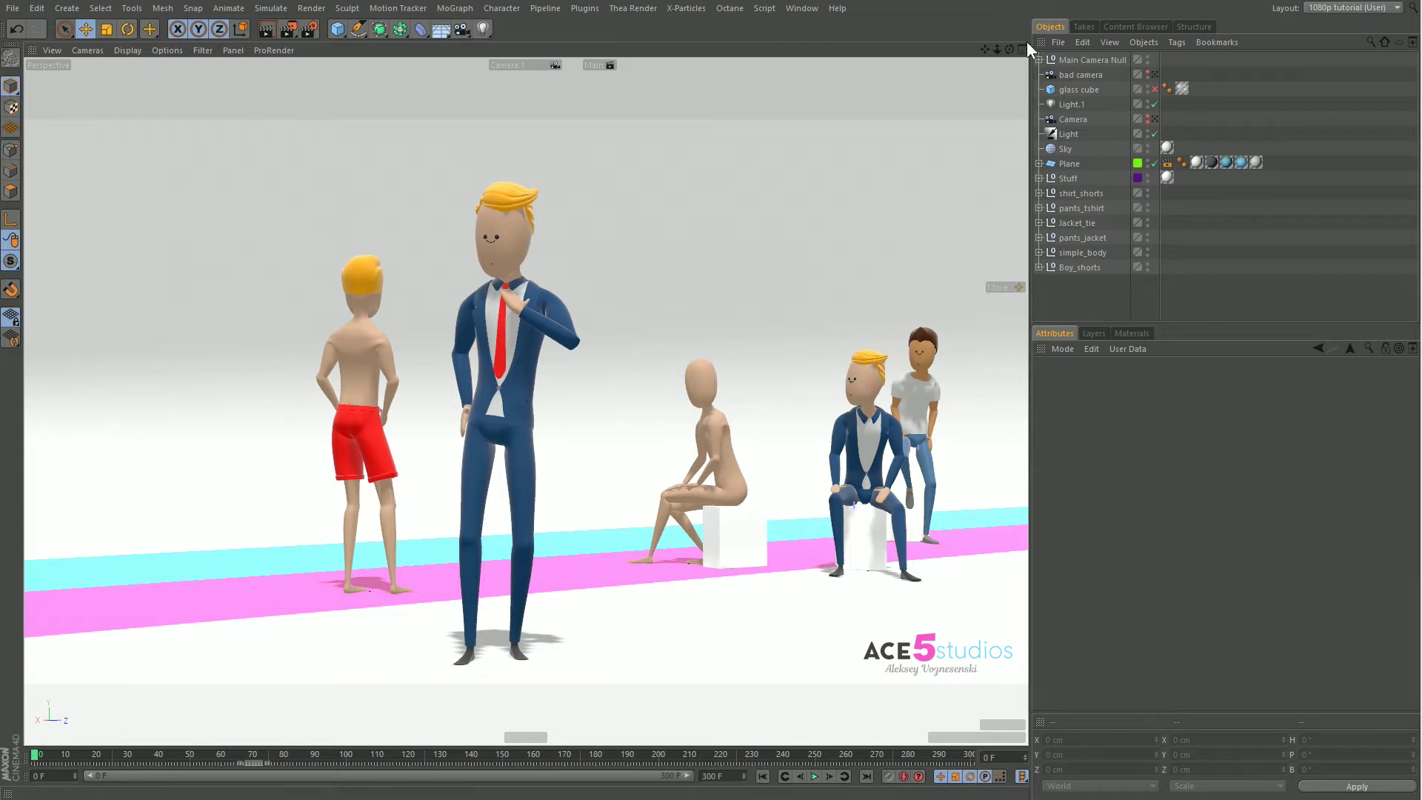
- Look through the bad camera and scrub the timeline from frame 0 to frame 300 to preview its animation
click(1154, 74)
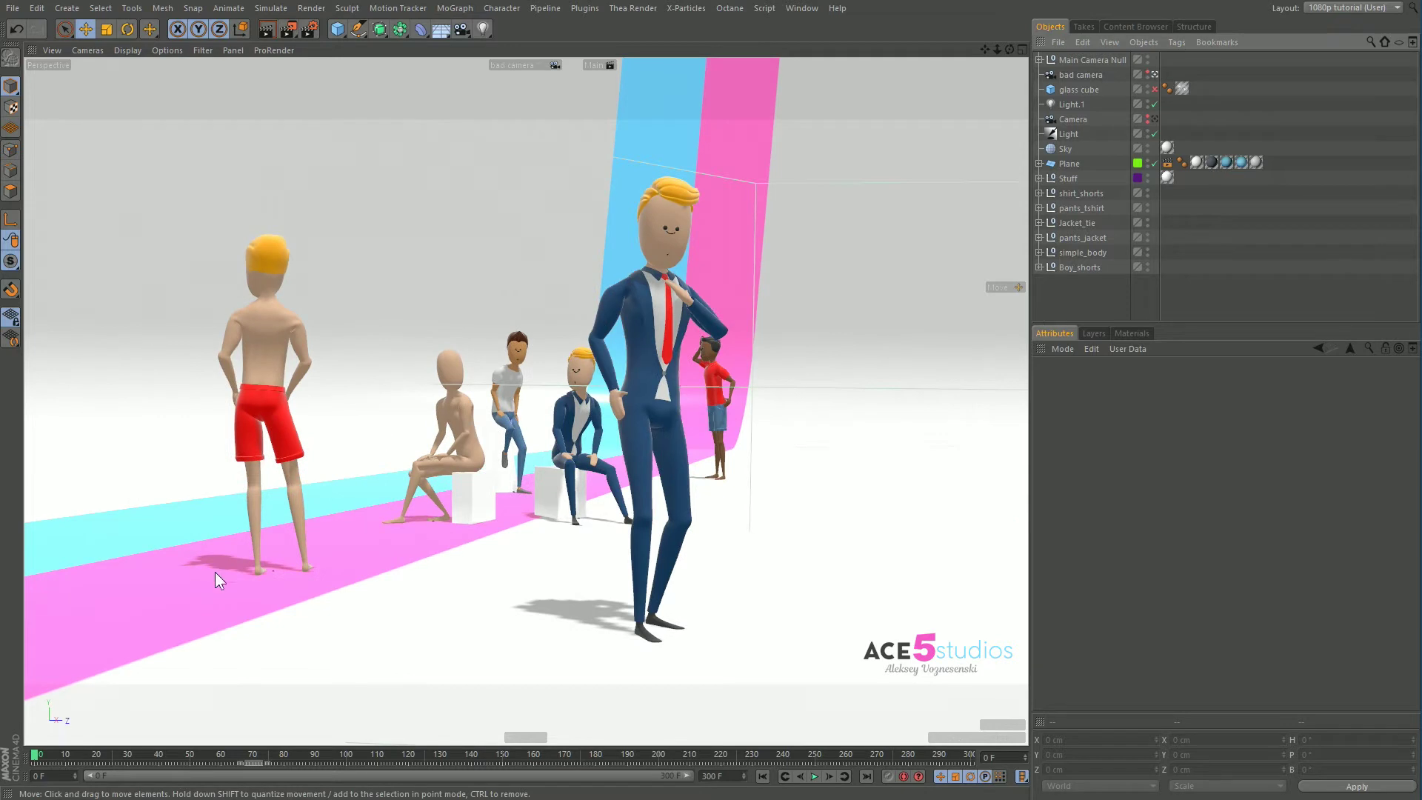
drag(35, 756, 975, 763)
click(1153, 104)
- Switch the view to Camera, return it to Camera.1 and rewind the timeline to frame 0
click(537, 62)
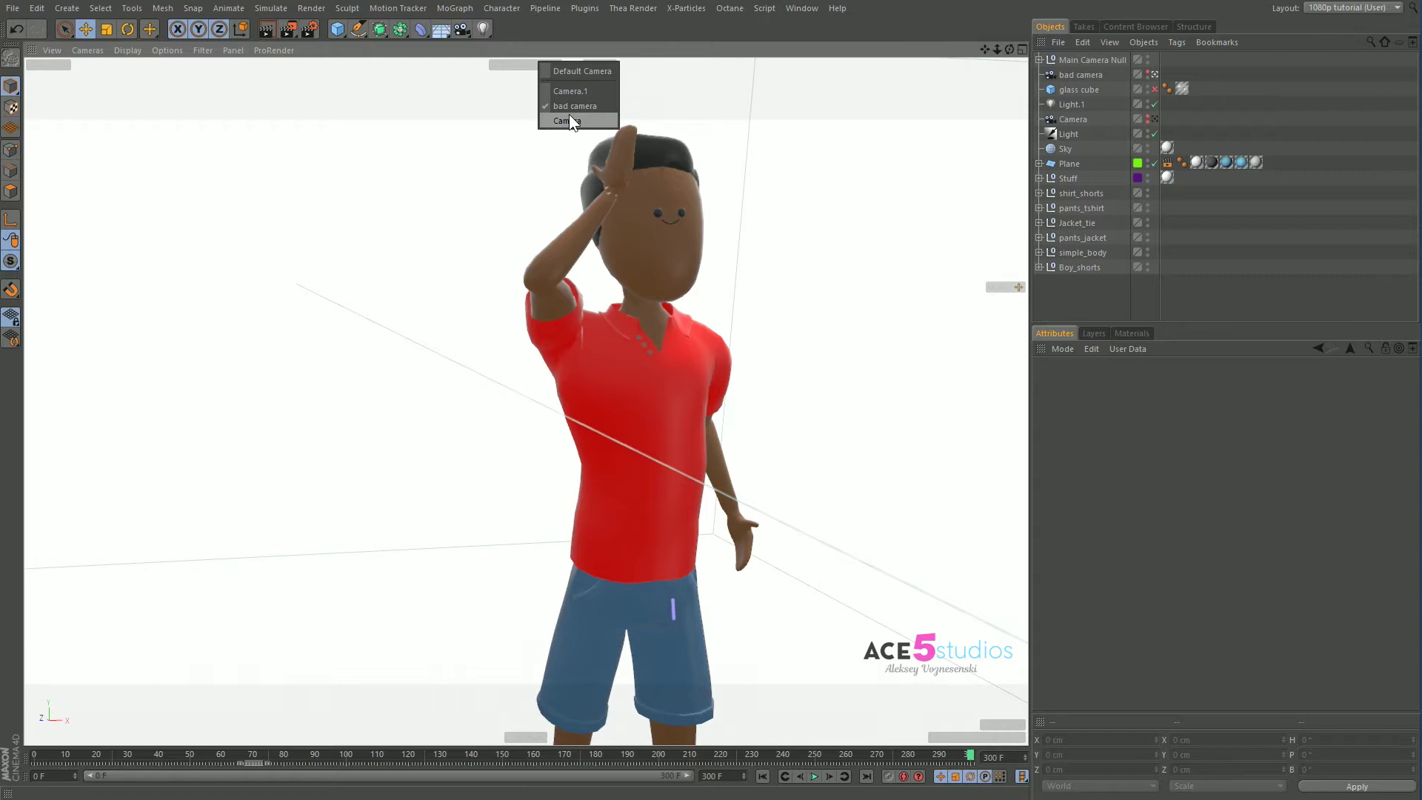
click(567, 119)
click(524, 64)
click(536, 89)
mouse_move(49, 756)
mouse_down()
mouse_move(523, 792)
mouse_move(896, 794)
mouse_move(32, 759)
mouse_up()
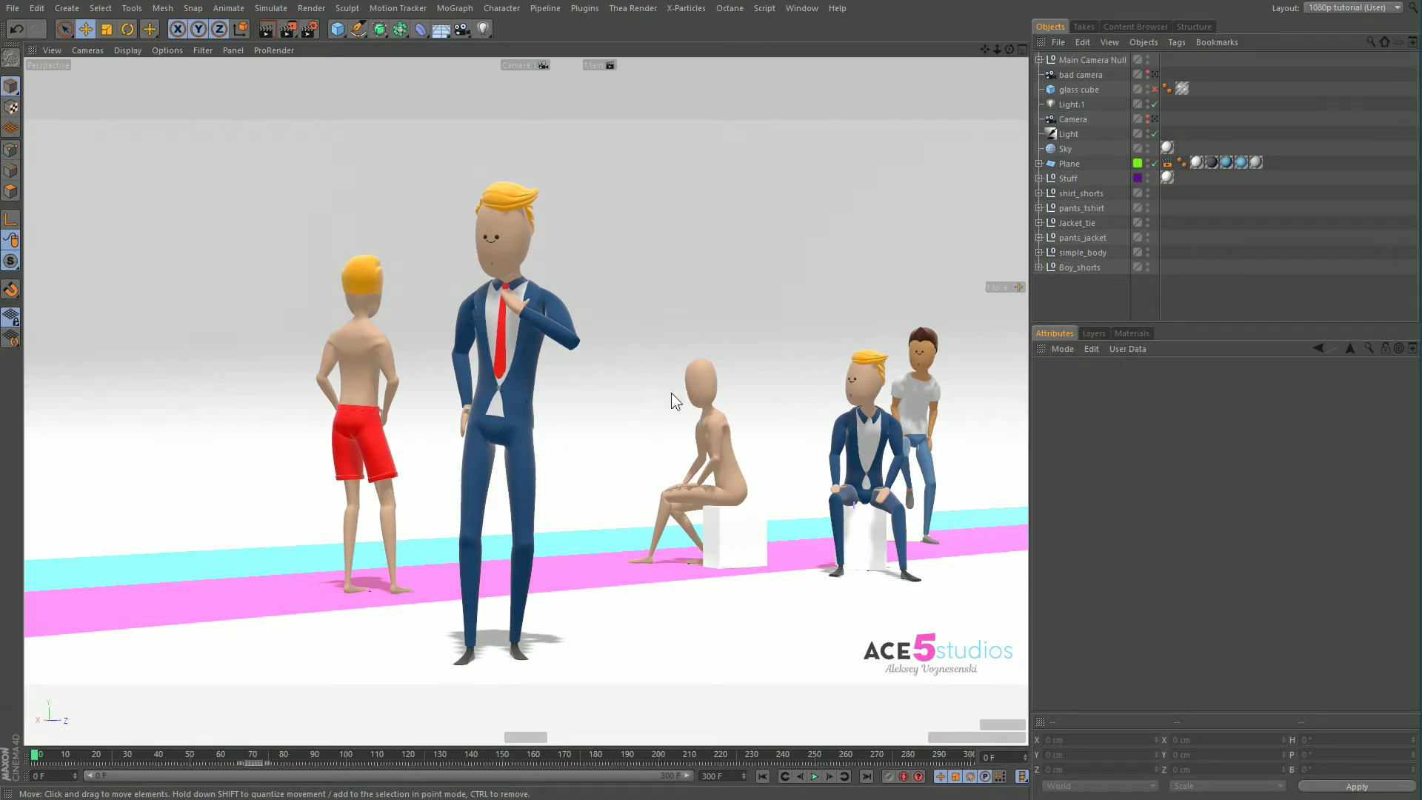
- Look through the bad camera and play its animation, stopping near the end of the timeline
click(1152, 74)
key(F8)
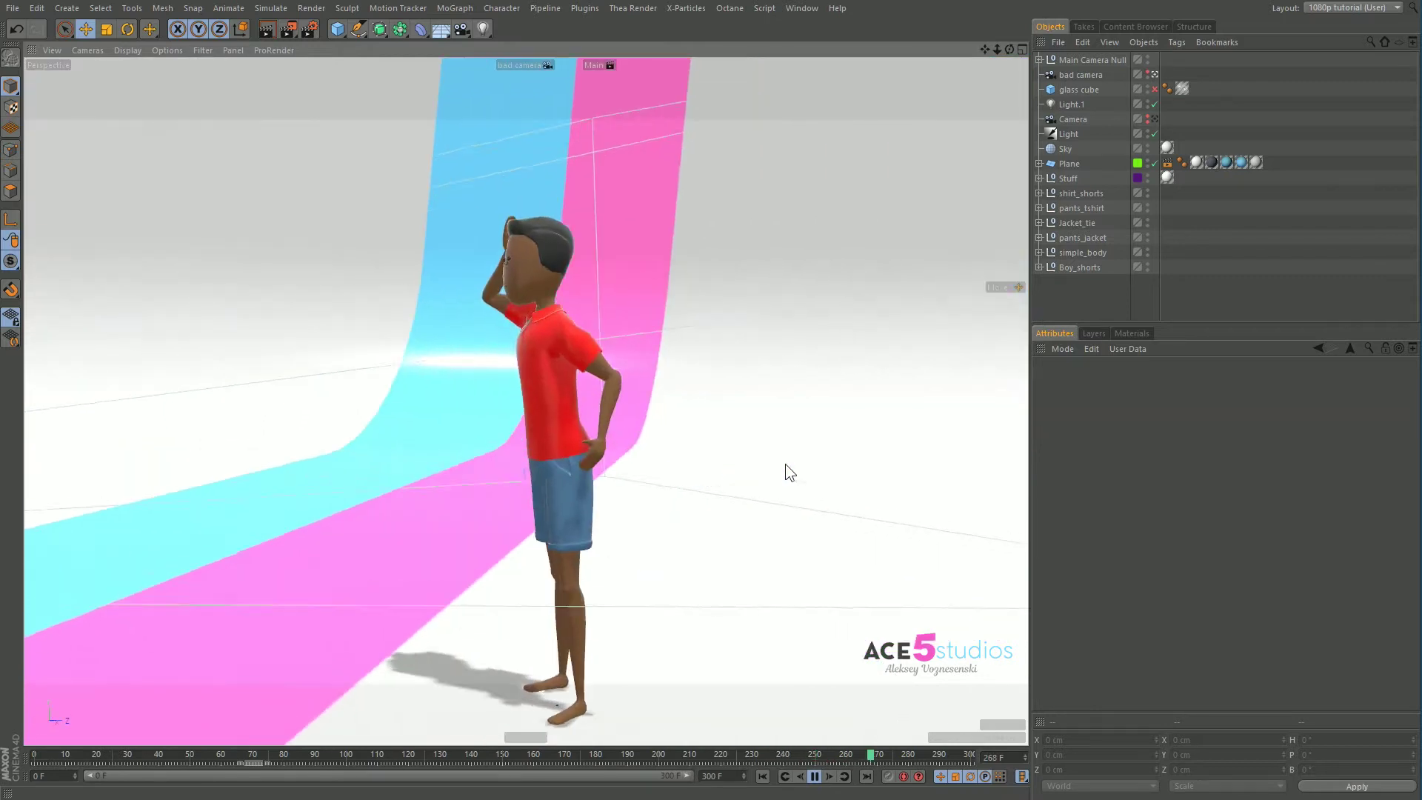
key(F8)
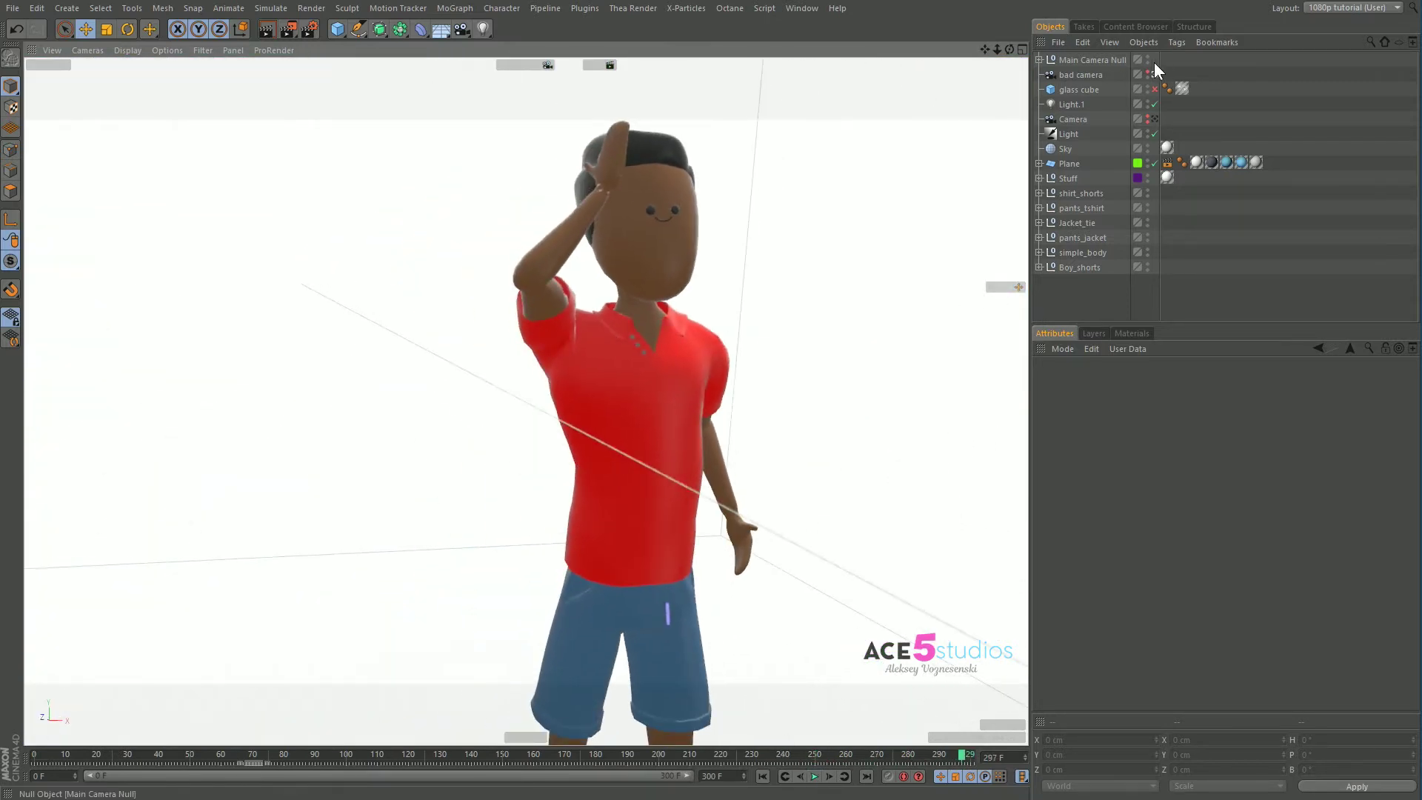
- Switch the view by way of Camera to Camera.1, play its animation and rewind to frame 0
click(526, 65)
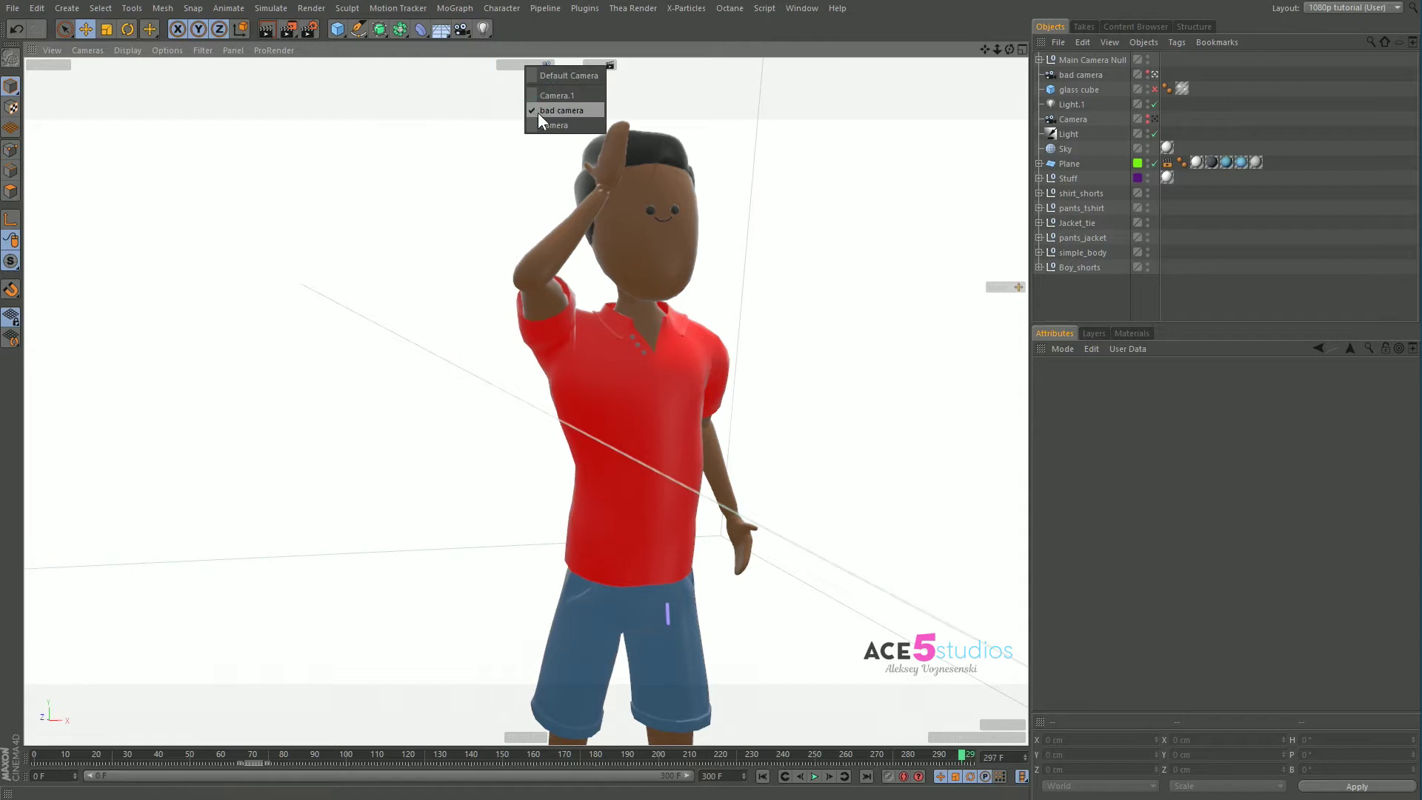
click(539, 118)
click(527, 64)
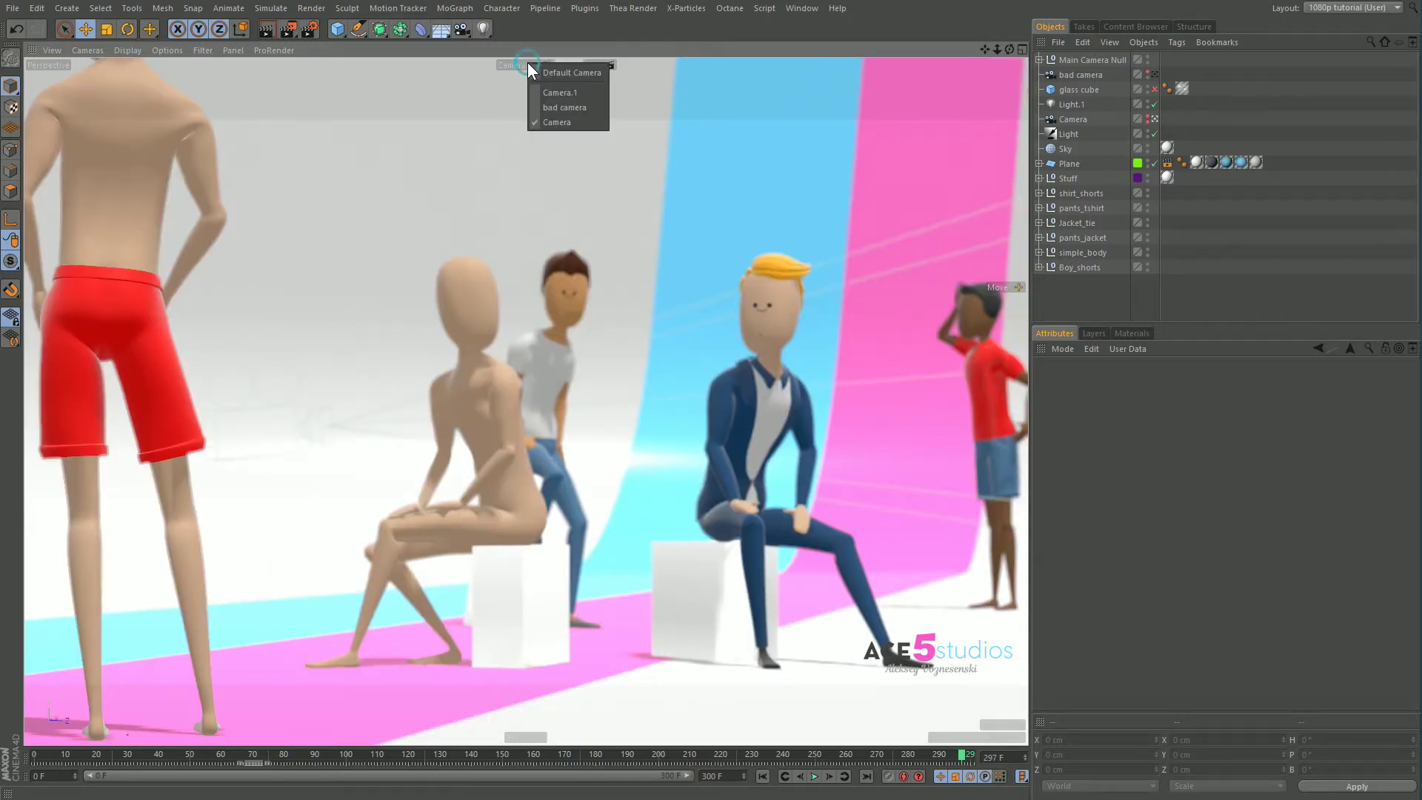
click(545, 90)
key(F8)
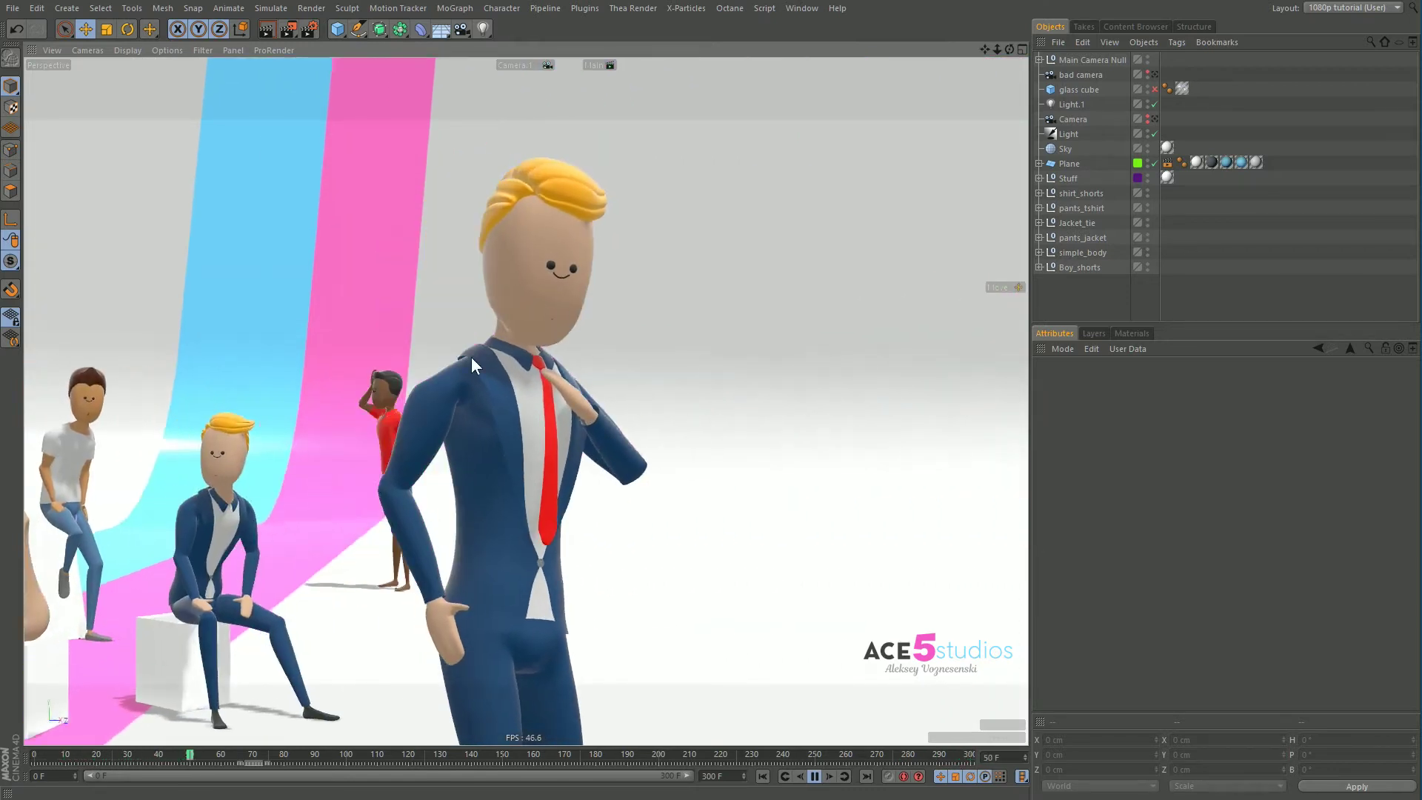
key(F8)
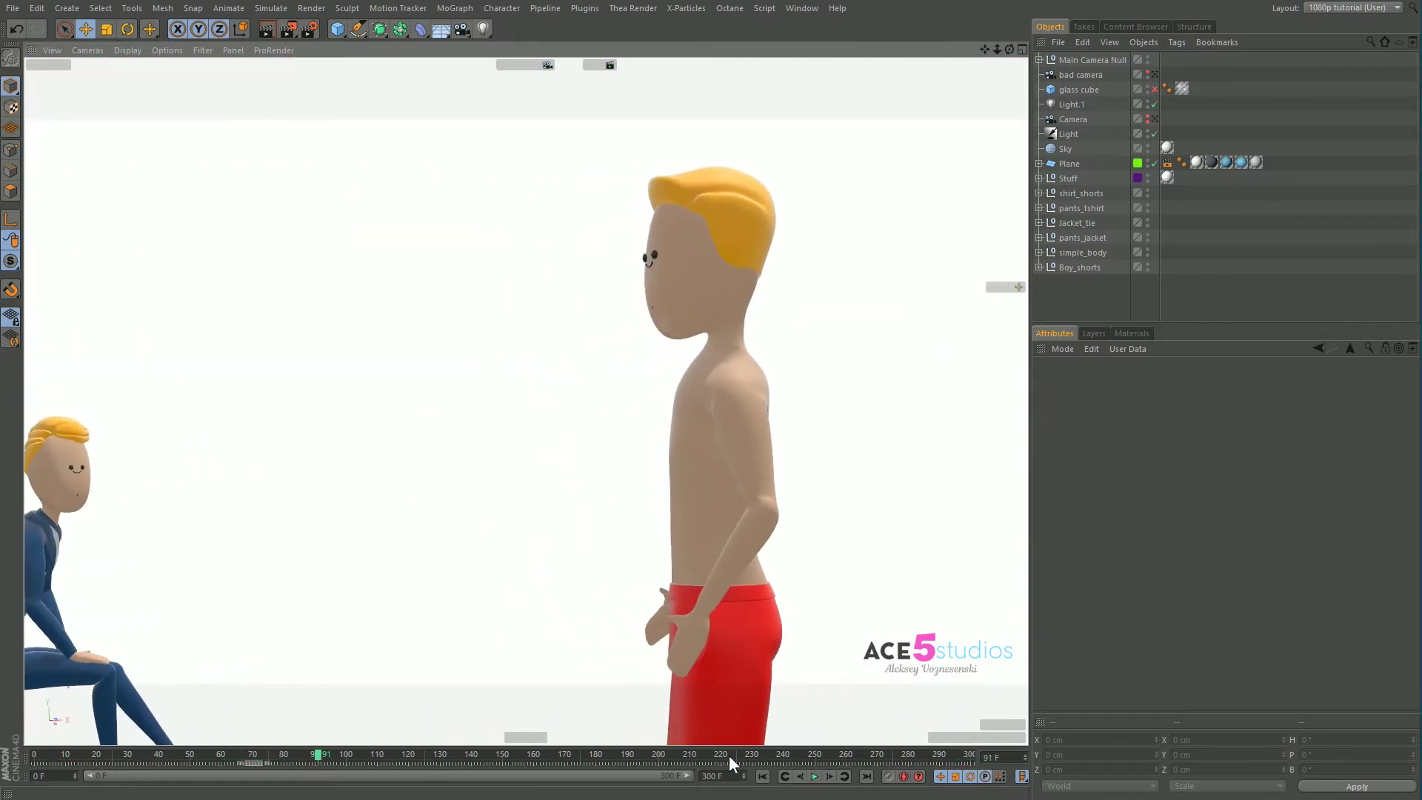
drag(317, 755, 17, 727)
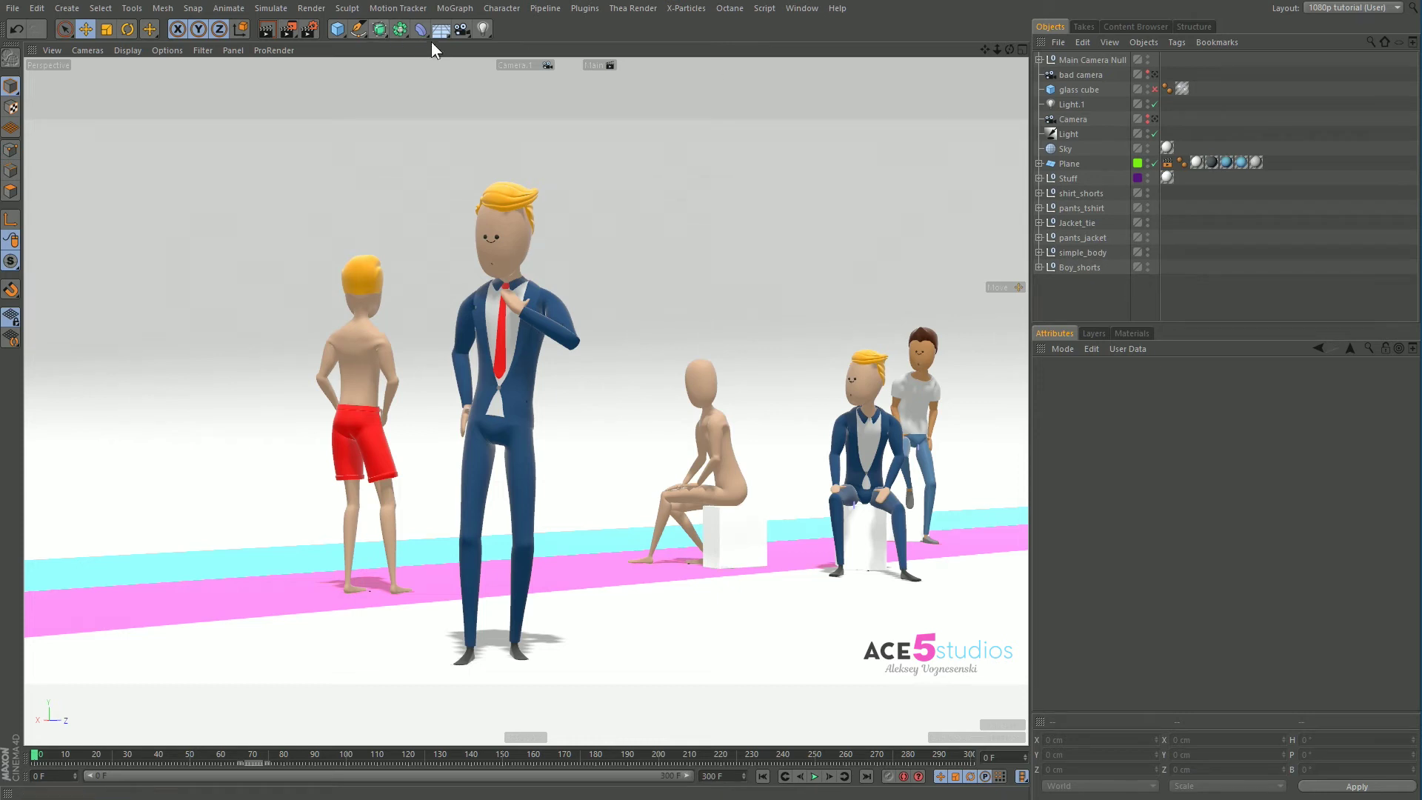
- Add a new camera from the bad camera's viewpoint and look through it
click(1154, 74)
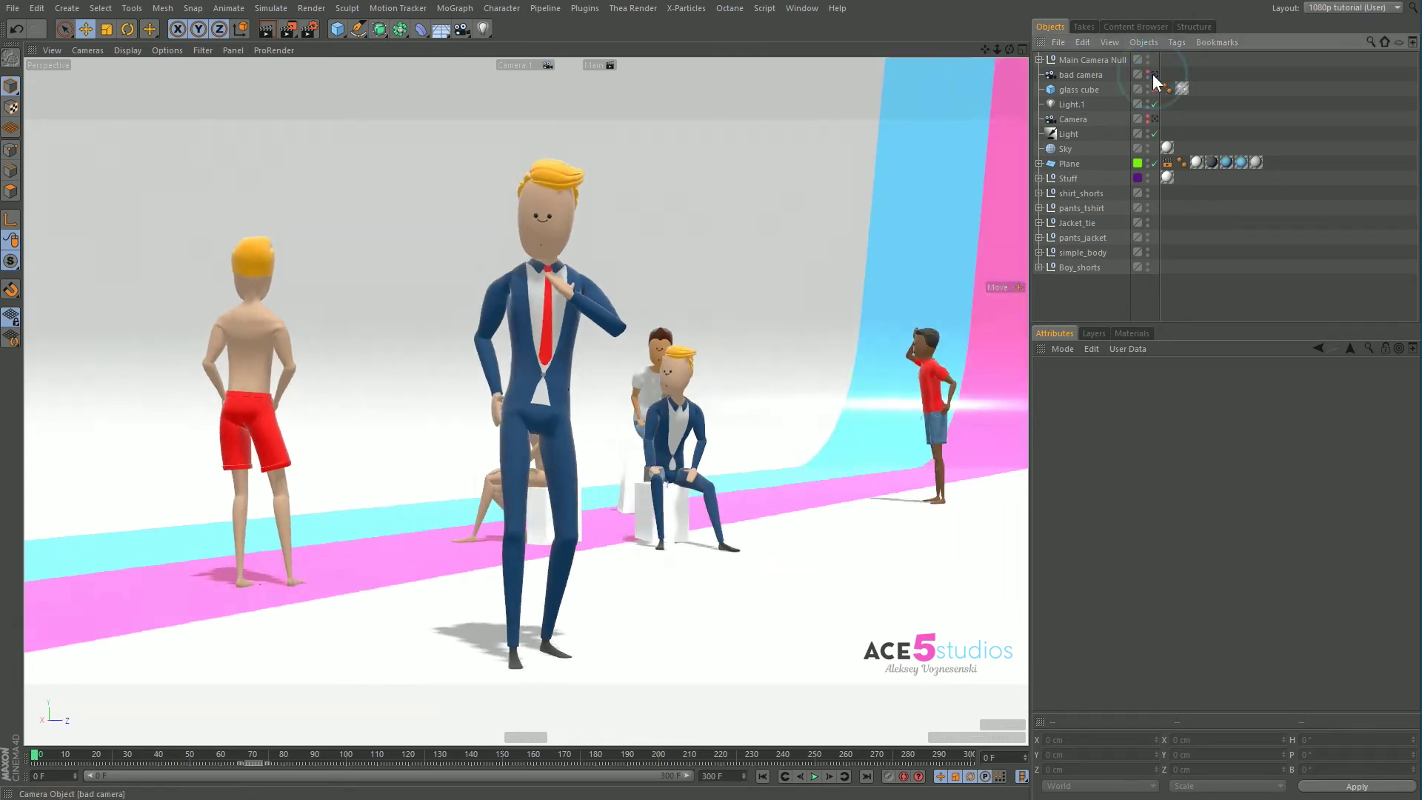
click(461, 28)
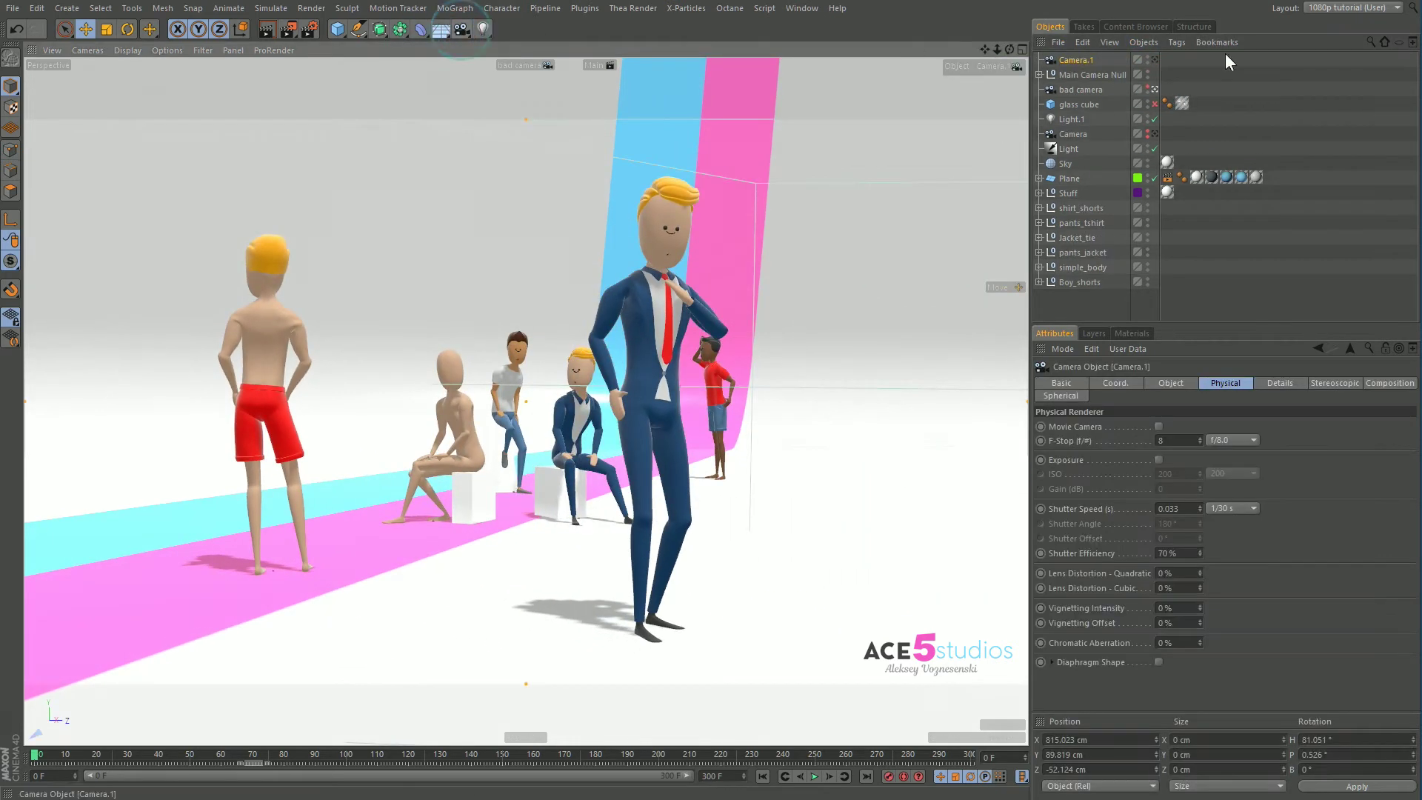
click(1154, 59)
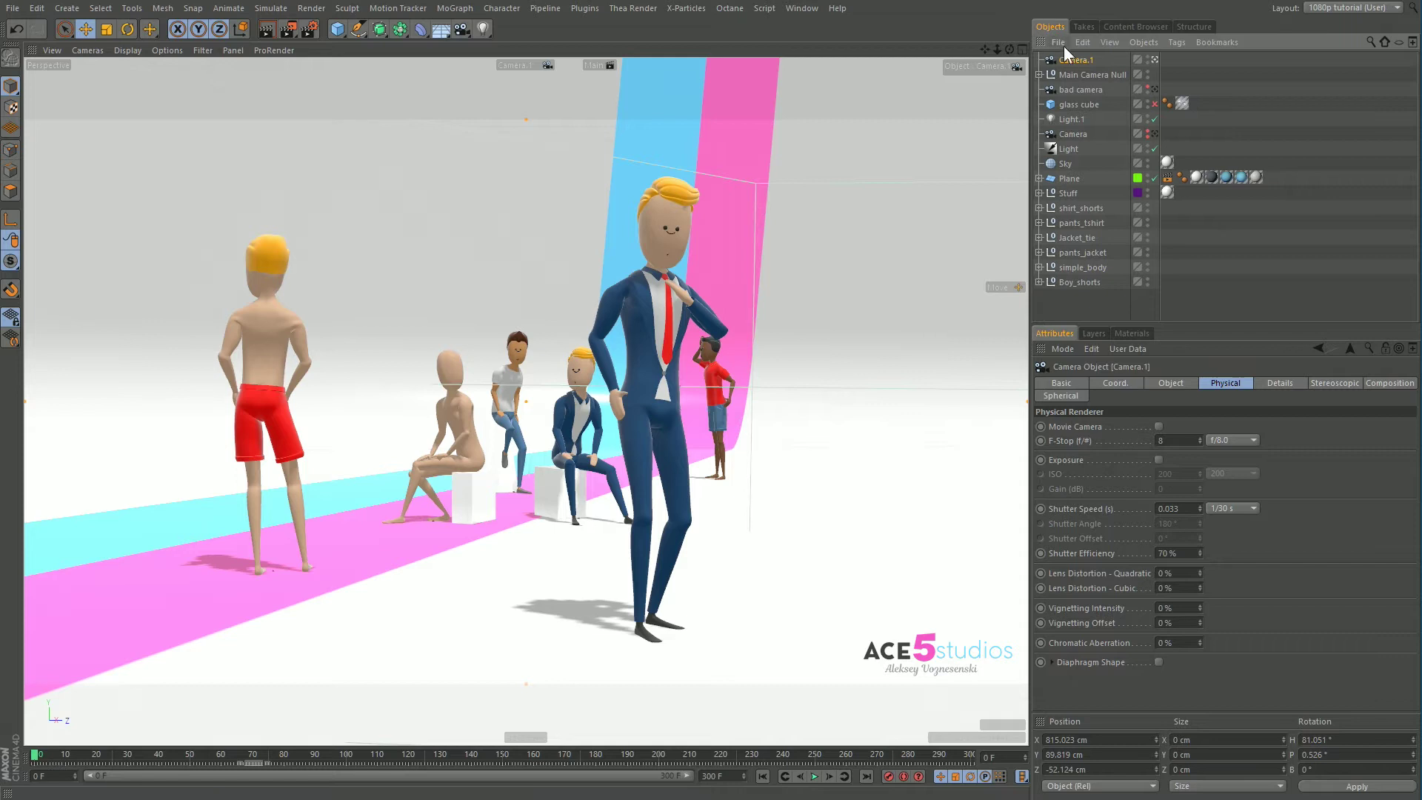
- Set the new camera's focal length to 20 mm
click(1178, 383)
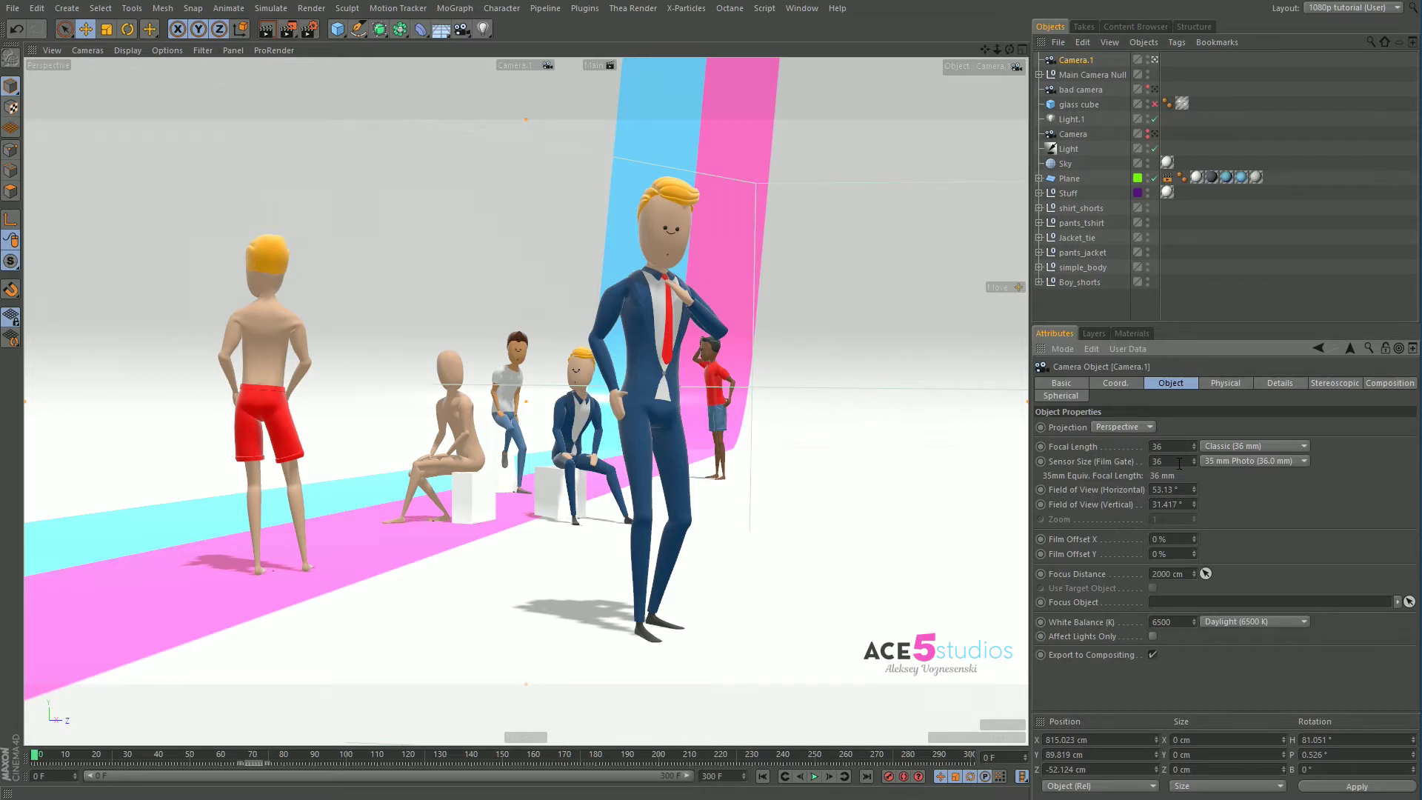
click(1189, 445)
text(2)
text(20)
key(Return)
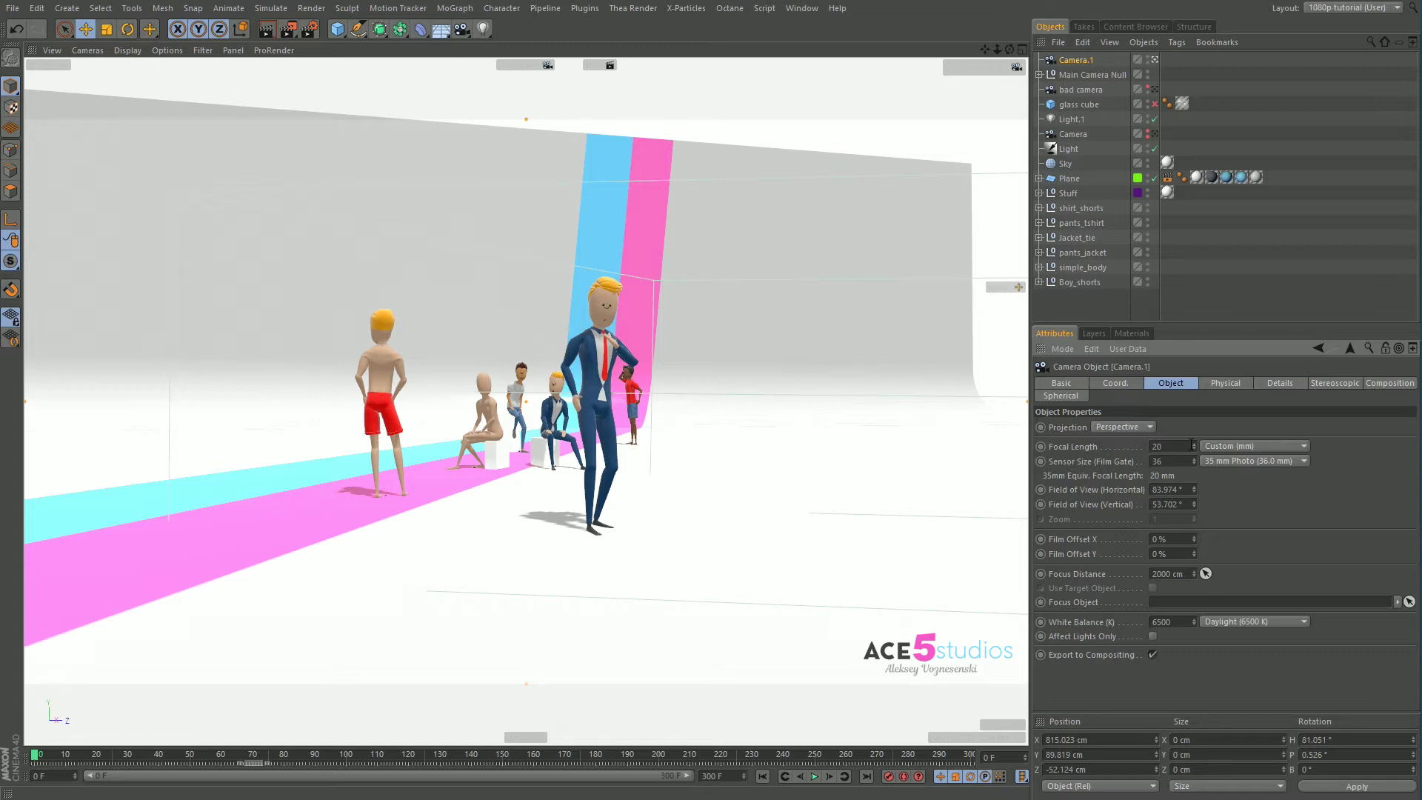
- Set the new camera's focal length to 150 mm
double_click(1181, 444)
text(150)
key(Return)
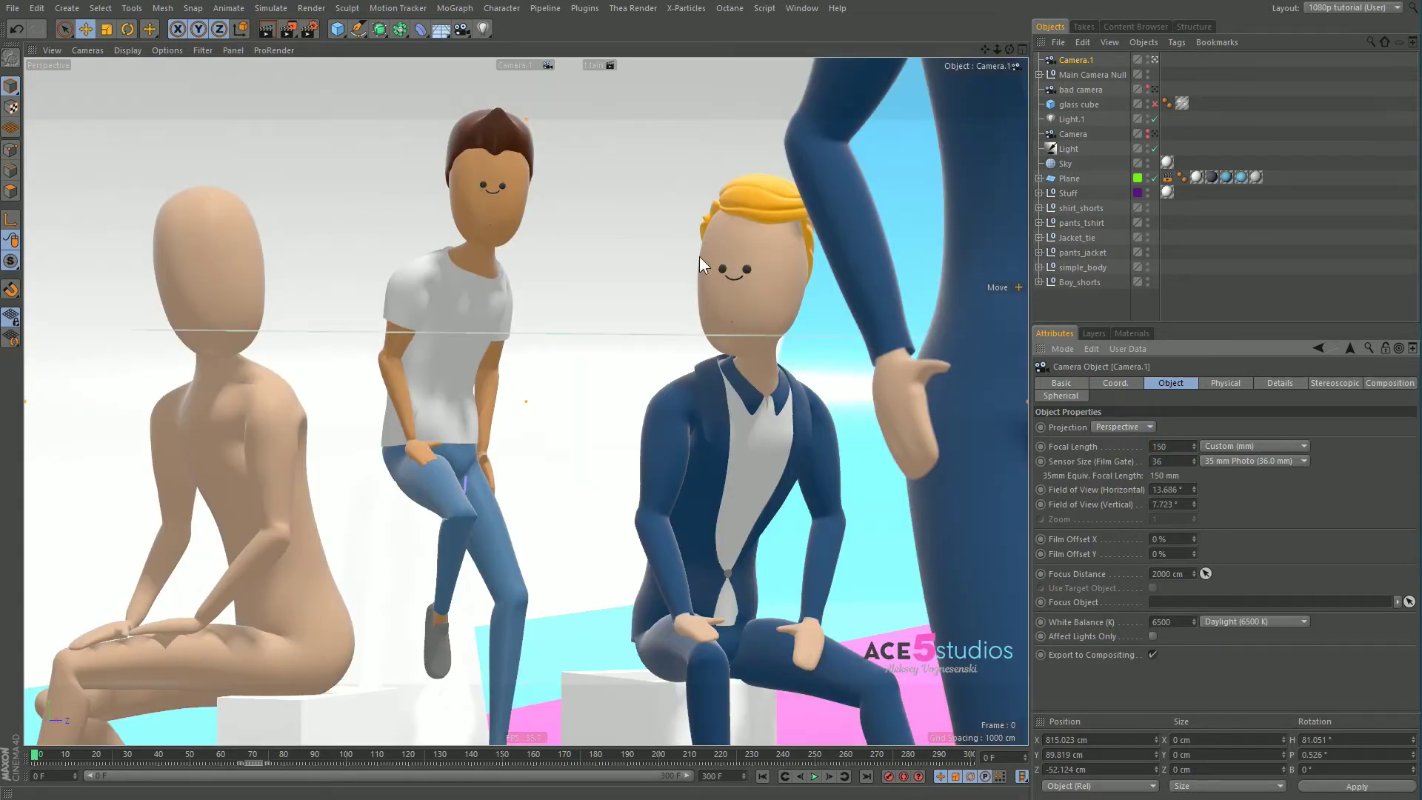
- Focus the camera on the standing suited man's face and set its F-Stop to f/2.0
alt+middle_drag(933, 105, 694, 422)
drag(1205, 573, 654, 287)
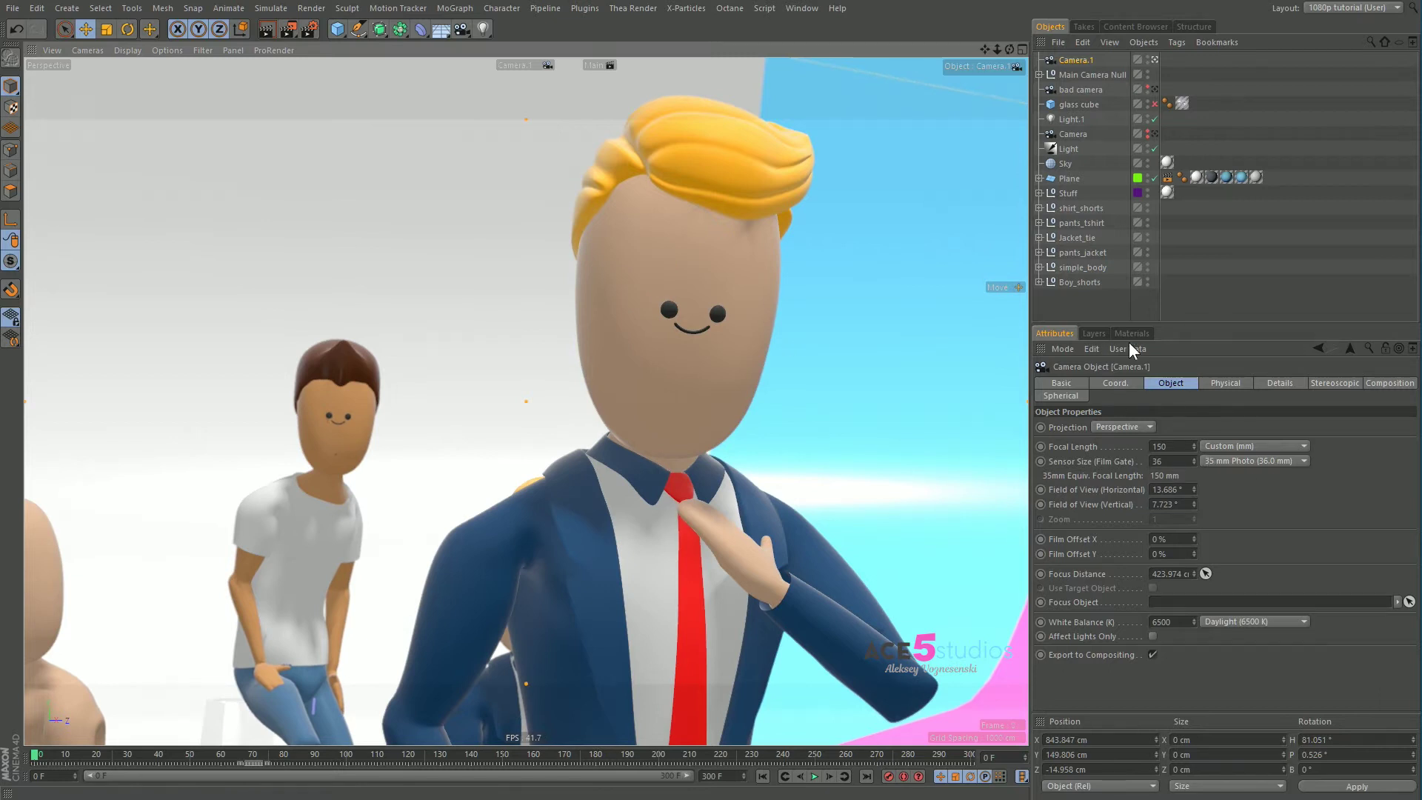
click(1225, 385)
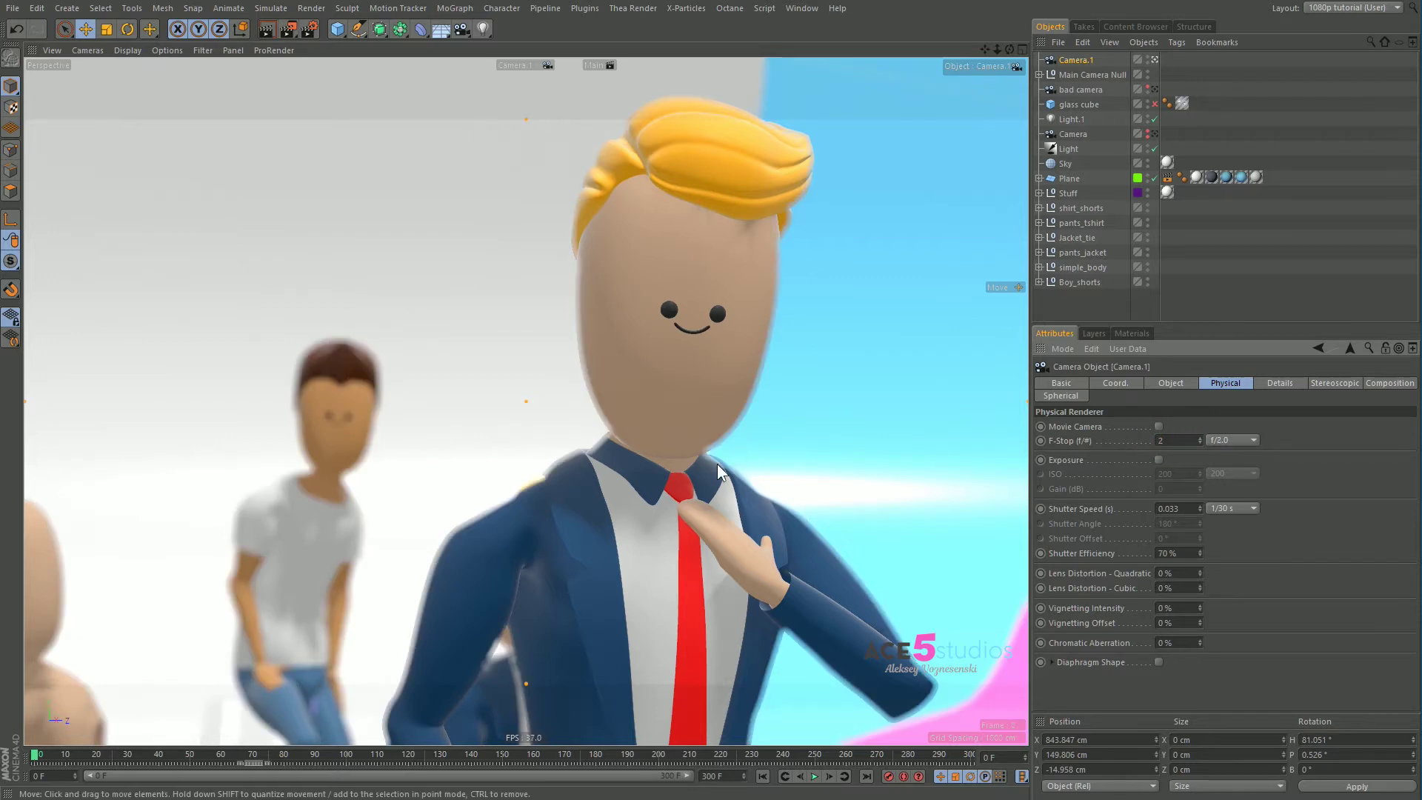
mouse_move(678, 487)
alt+mouse_down()
mouse_move(705, 497)
mouse_move(691, 496)
alt+mouse_up()
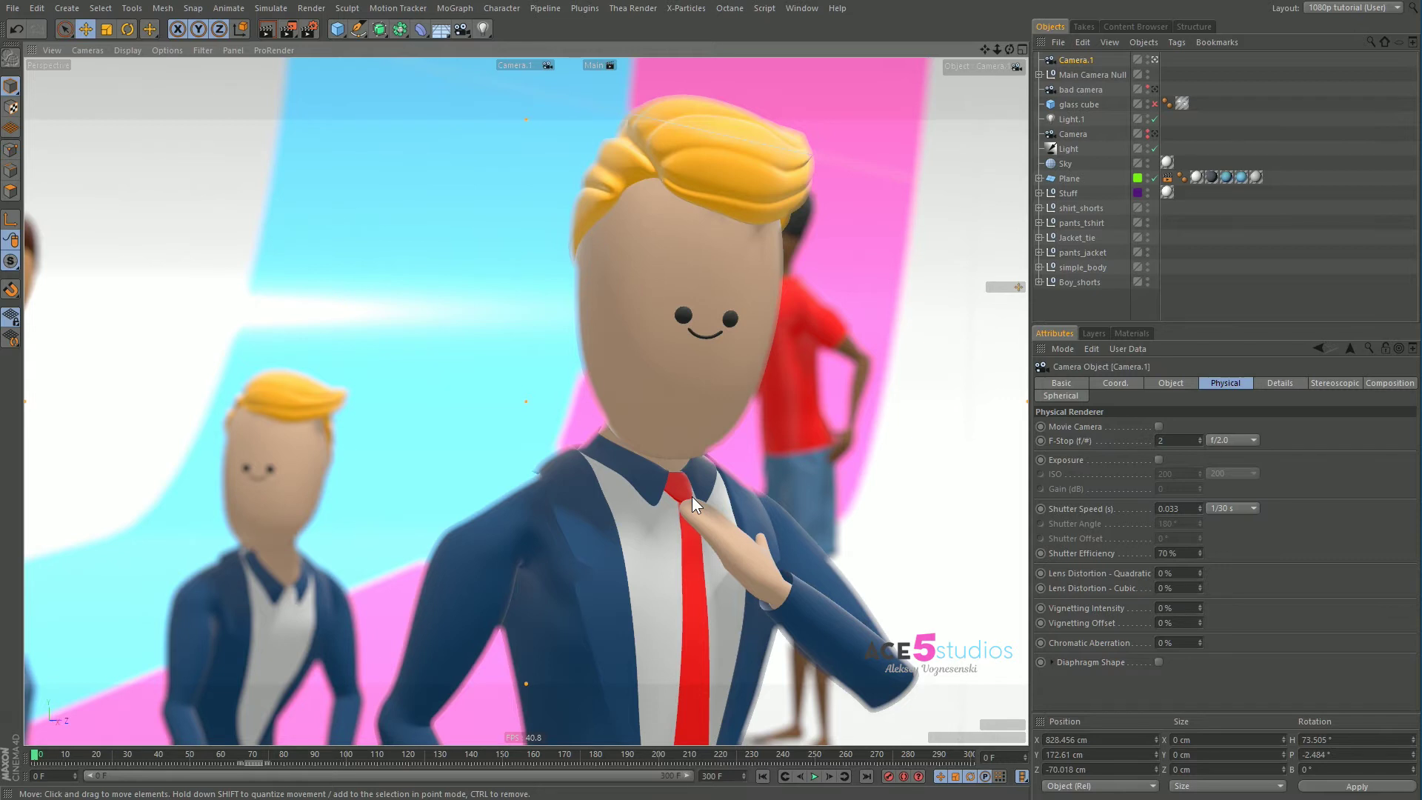
- Set the camera's focal length to 105 mm and pick the focus distance on the suited man's face again
click(1184, 382)
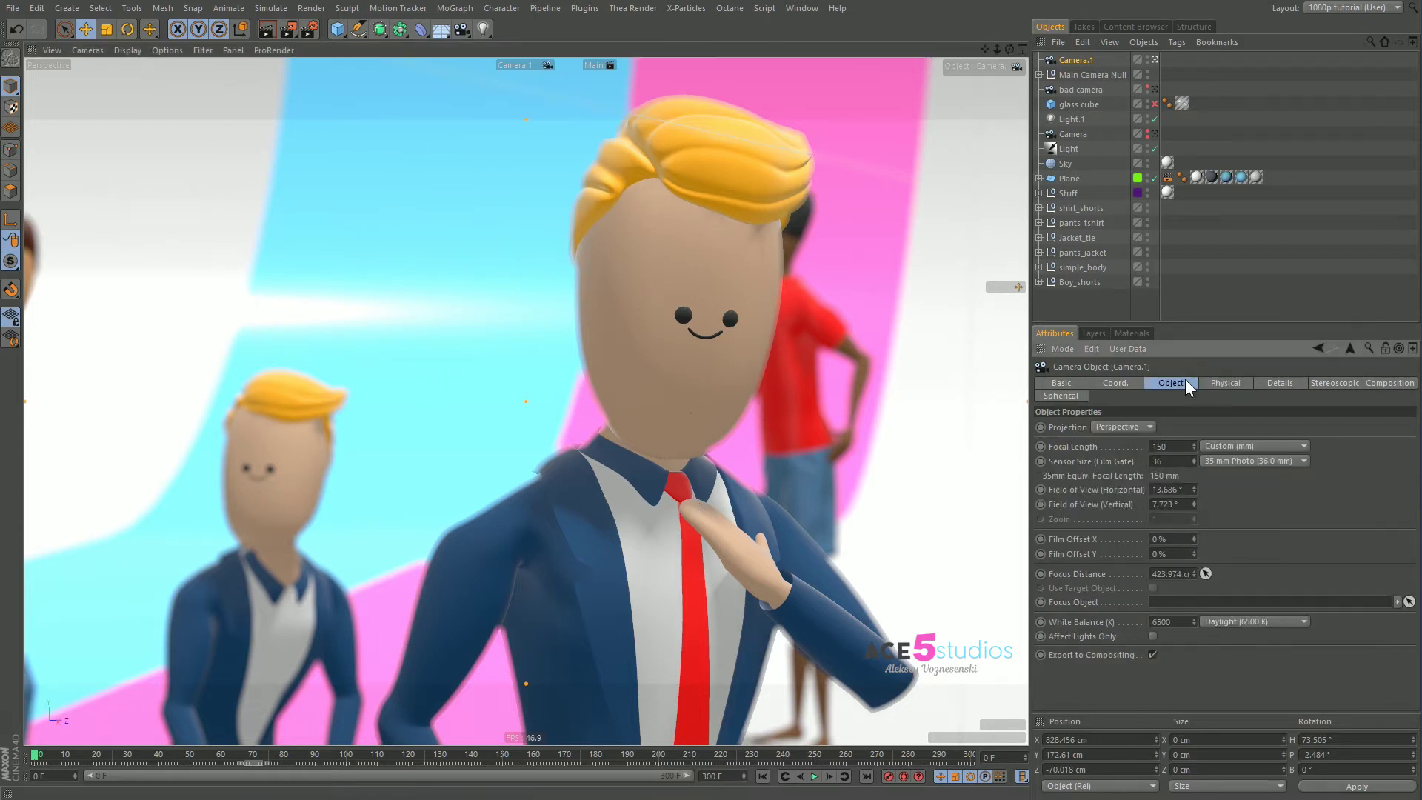
click(1178, 443)
double_click(1178, 443)
text(105)
key(Return)
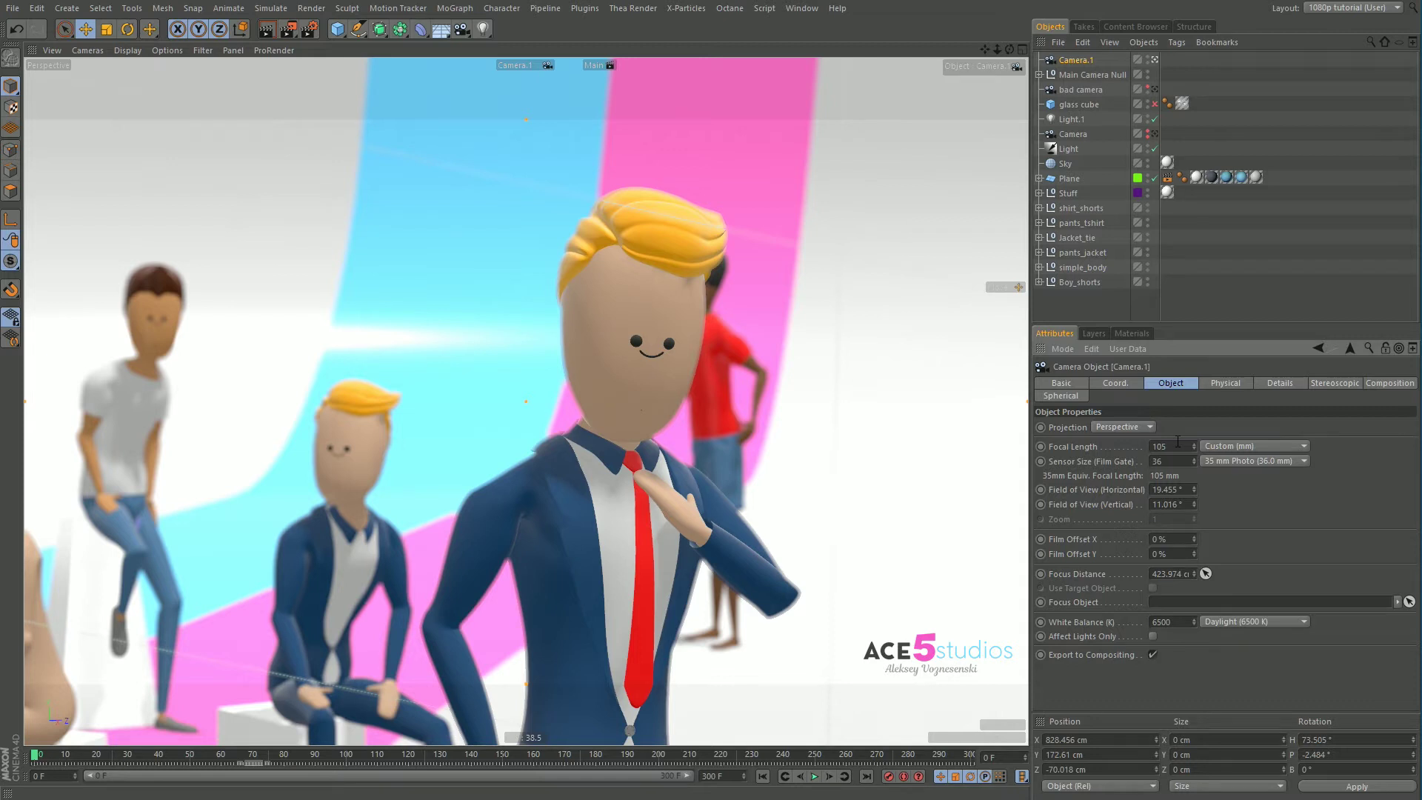
click(1205, 573)
click(633, 323)
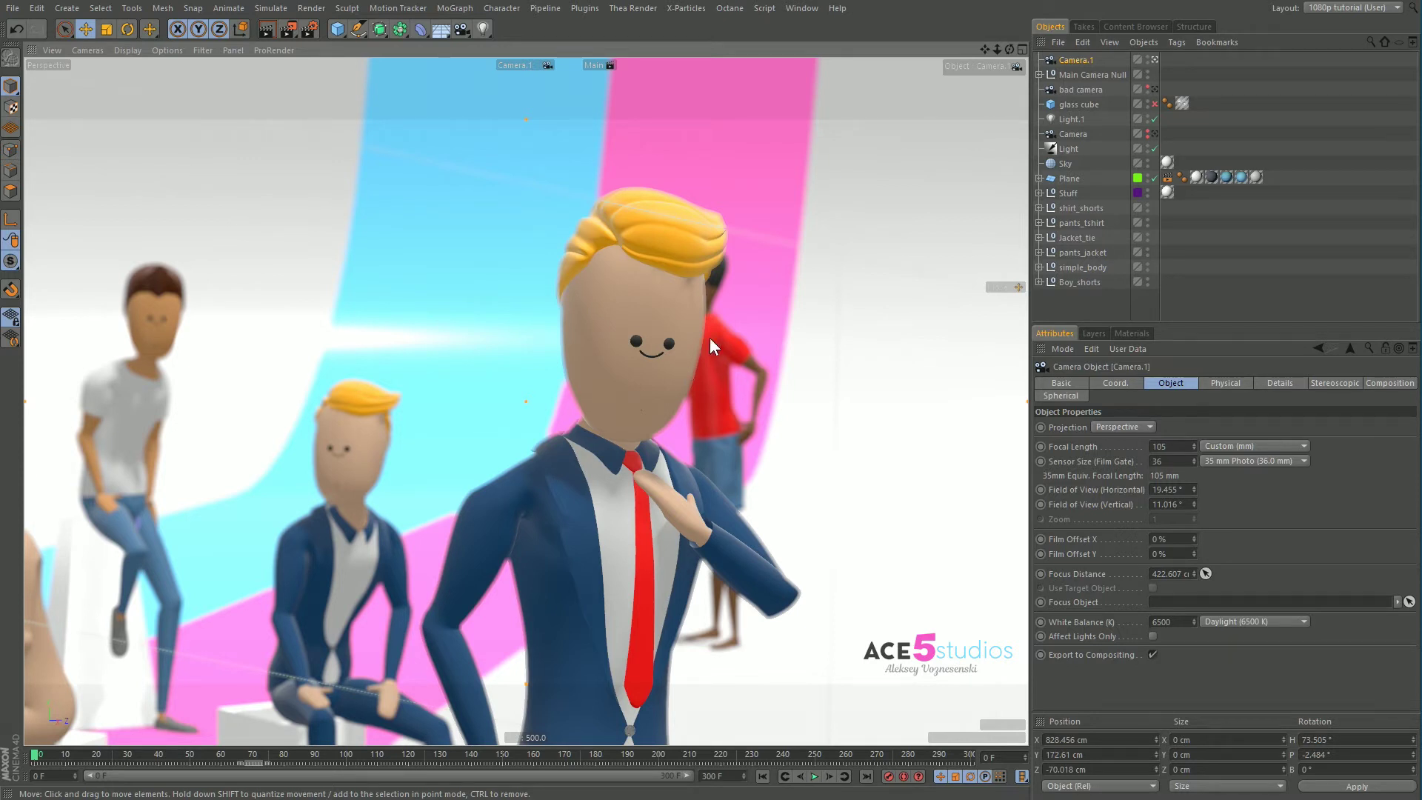
- Set the camera's focal length to 25 mm and orbit it to frame the whole group of characters
click(1175, 446)
text(25)
key(Return)
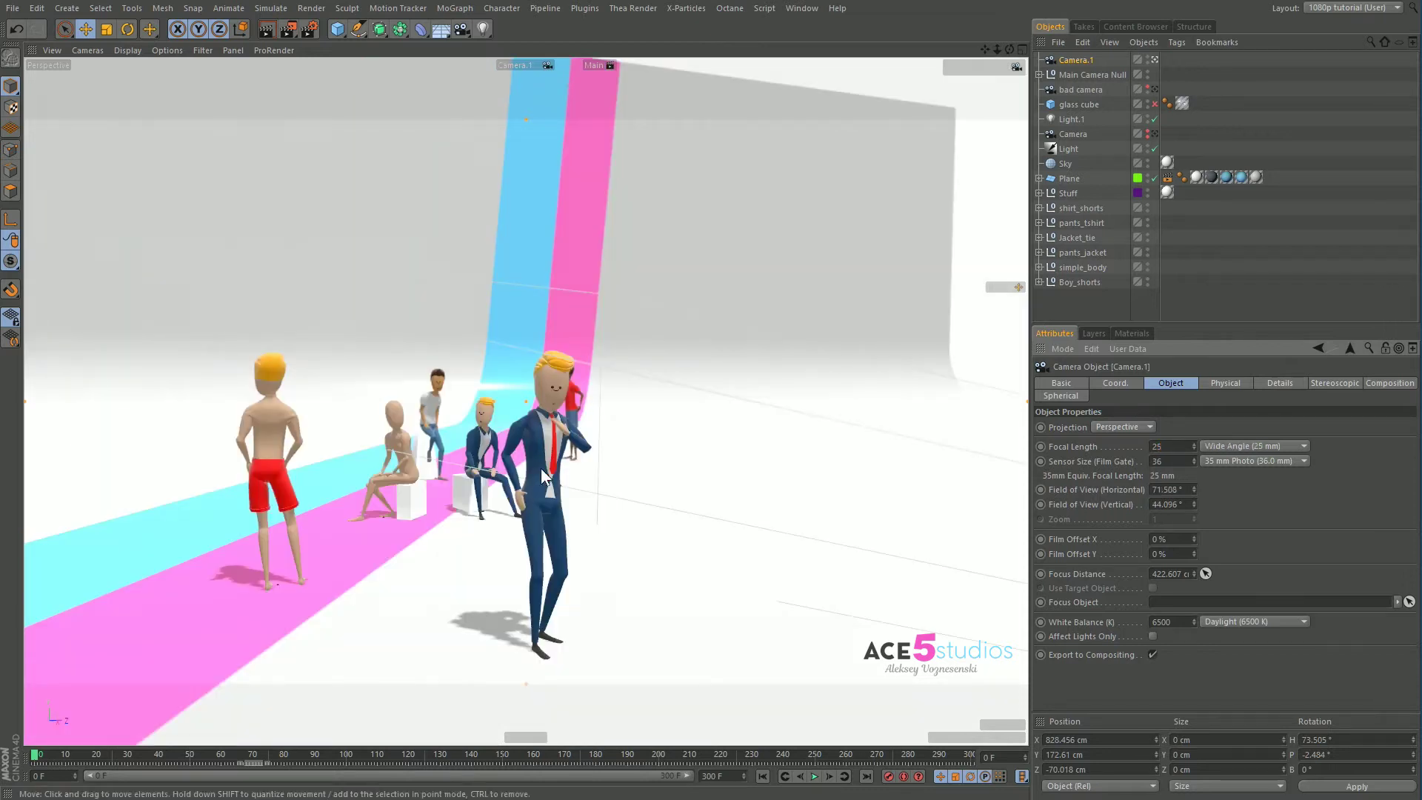
mouse_move(551, 448)
alt+mouse_down()
mouse_move(581, 453)
mouse_move(653, 398)
mouse_move(528, 406)
mouse_move(530, 433)
alt+mouse_up()
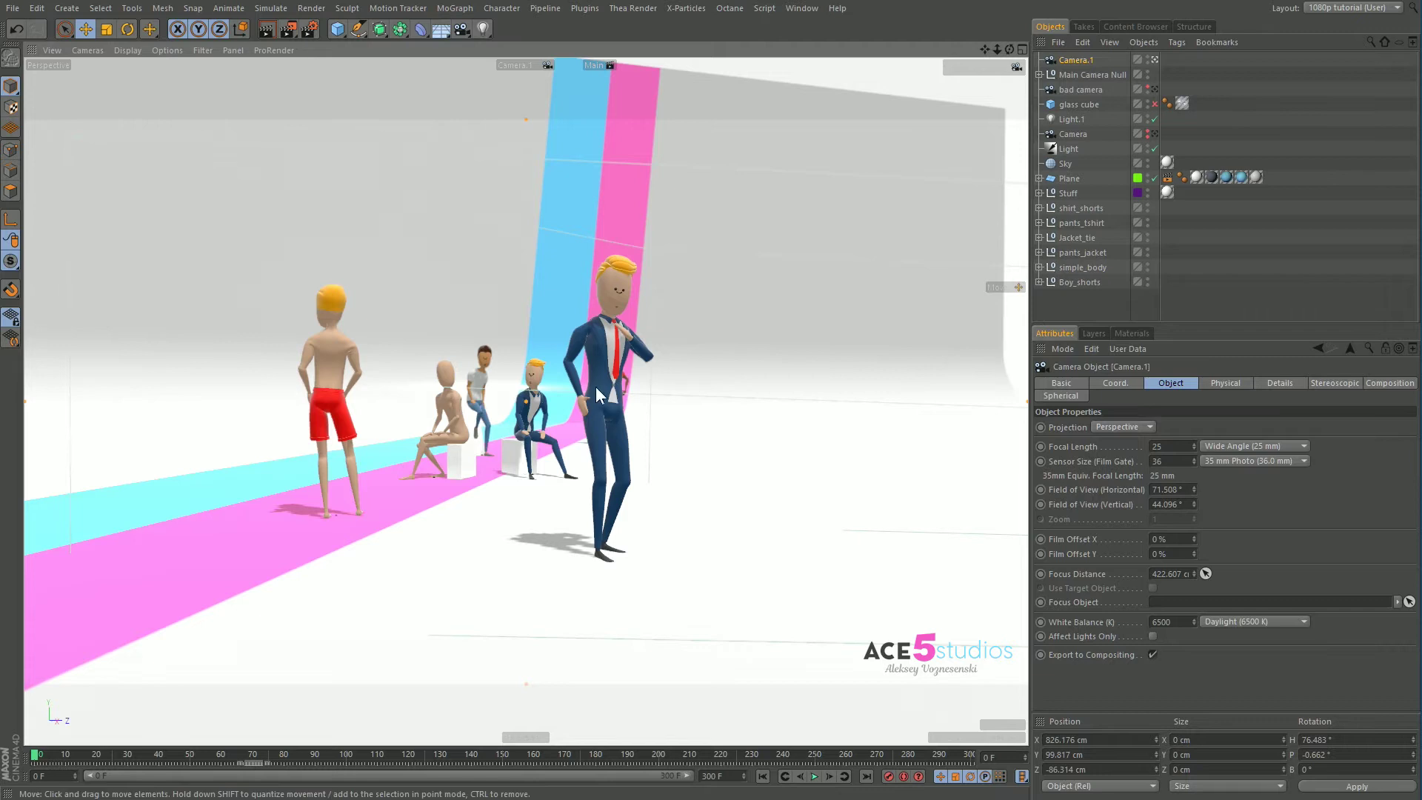
alt+drag(581, 387, 632, 294)
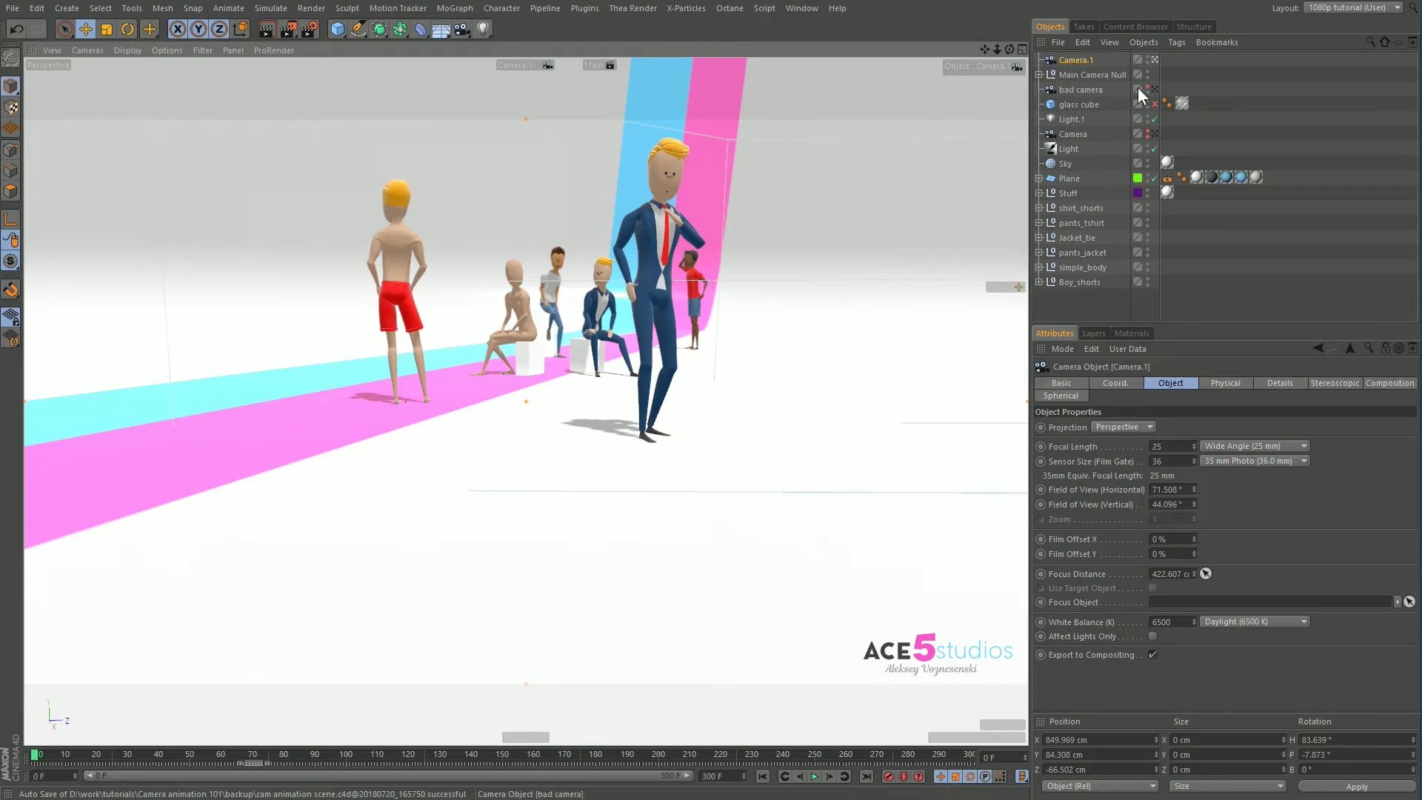
- Select the bad camera and examine its motion path from above while scrubbing the timeline
click(1090, 90)
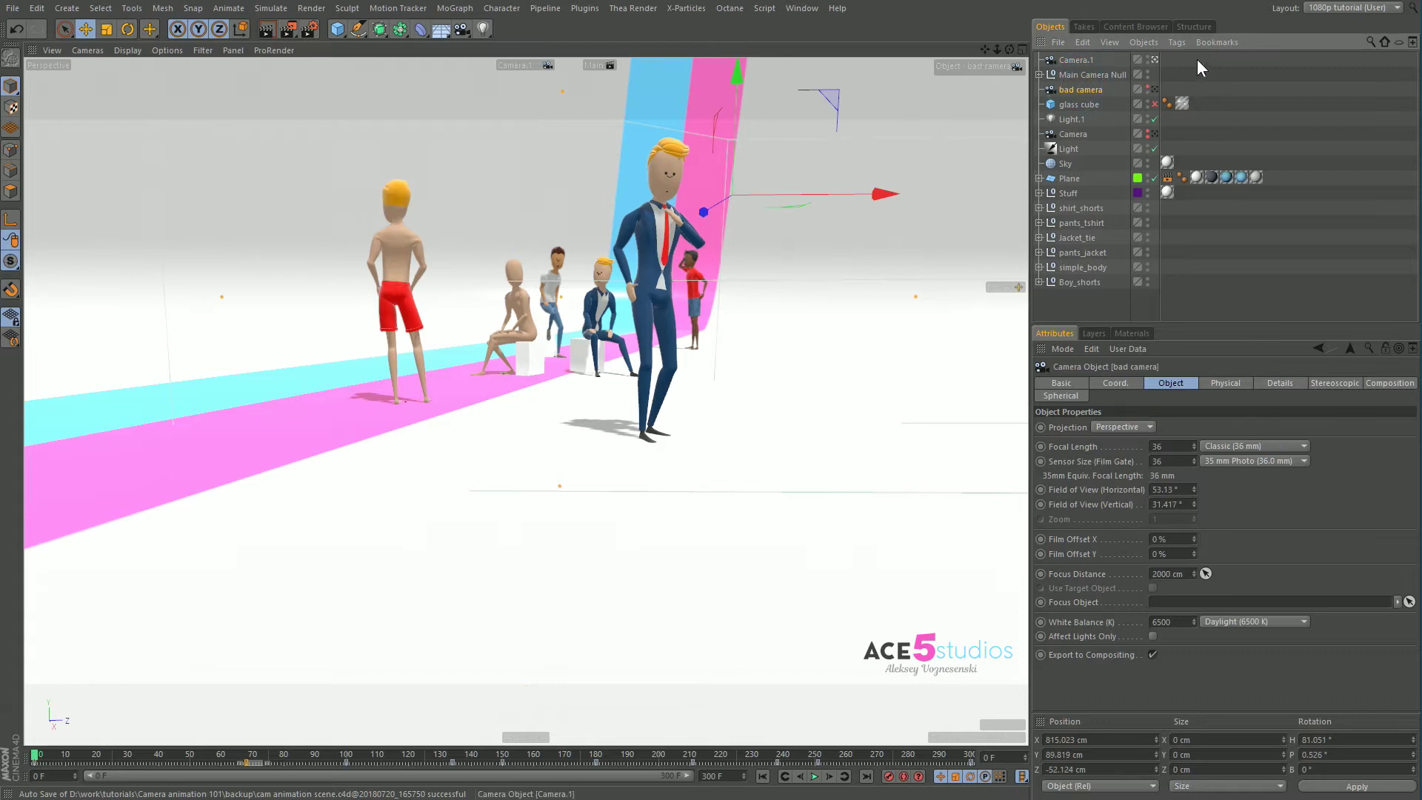
mouse_move(653, 292)
alt+mouse_down()
mouse_move(687, 305)
mouse_move(619, 262)
mouse_move(696, 295)
mouse_move(666, 288)
alt+mouse_up()
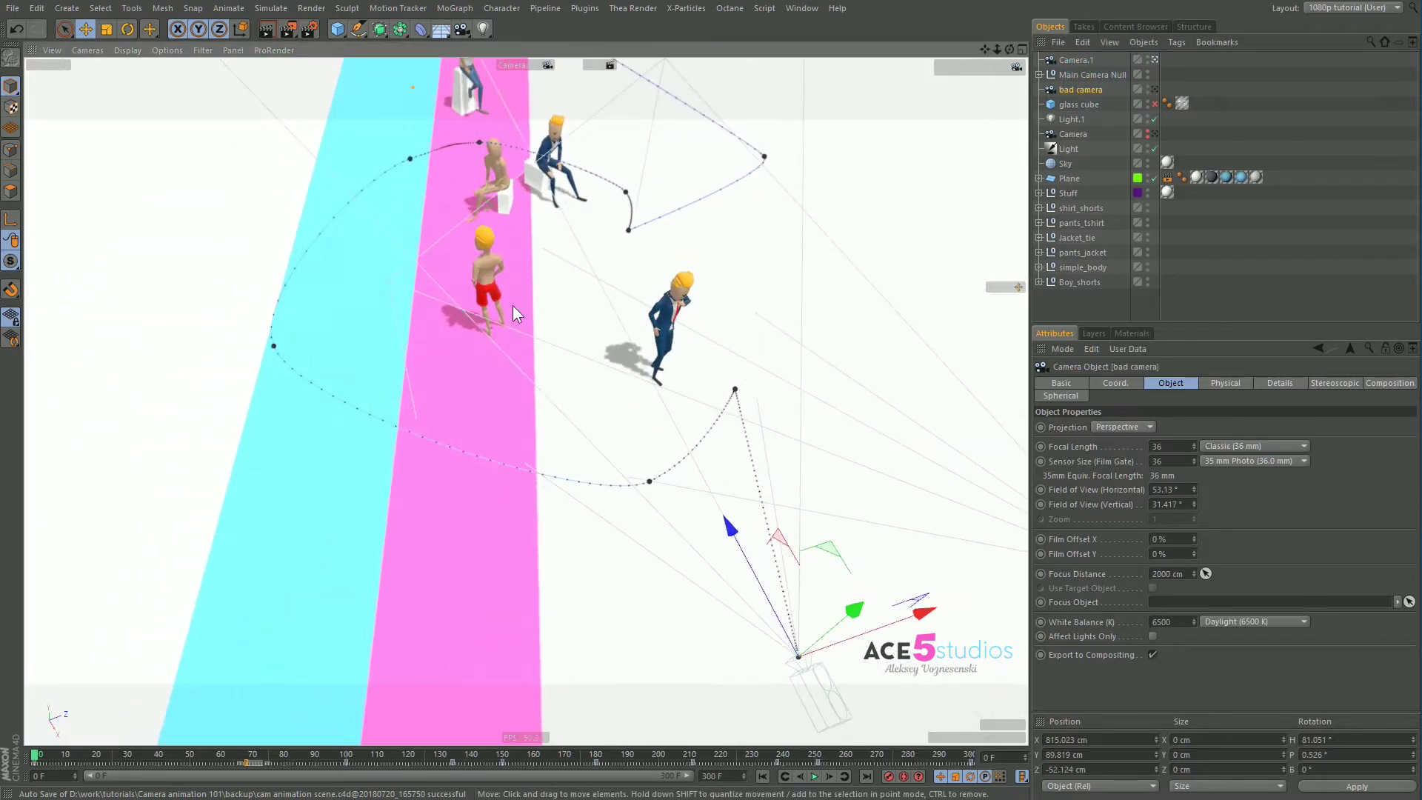
drag(43, 749, 848, 711)
alt+drag(679, 495, 618, 412)
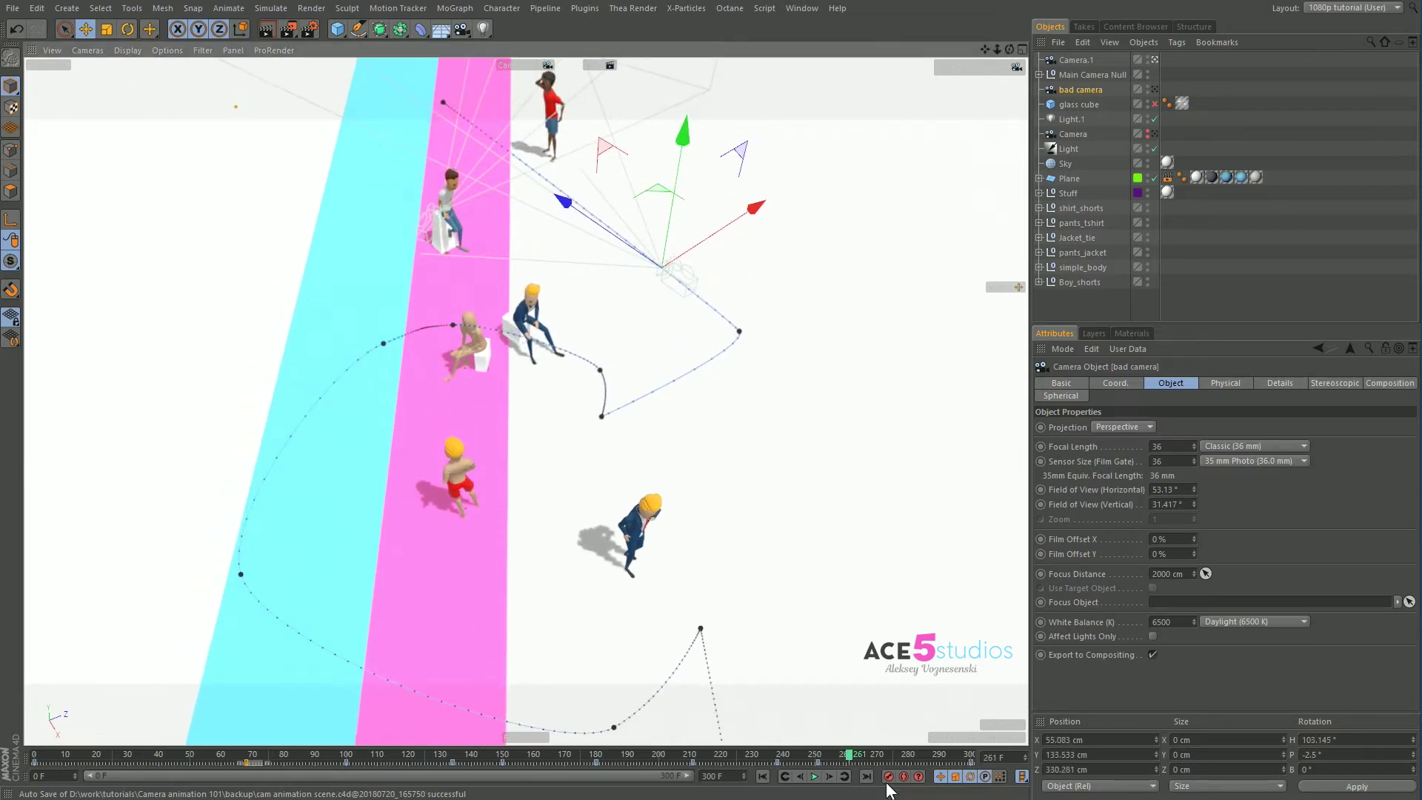
drag(861, 754, 324, 736)
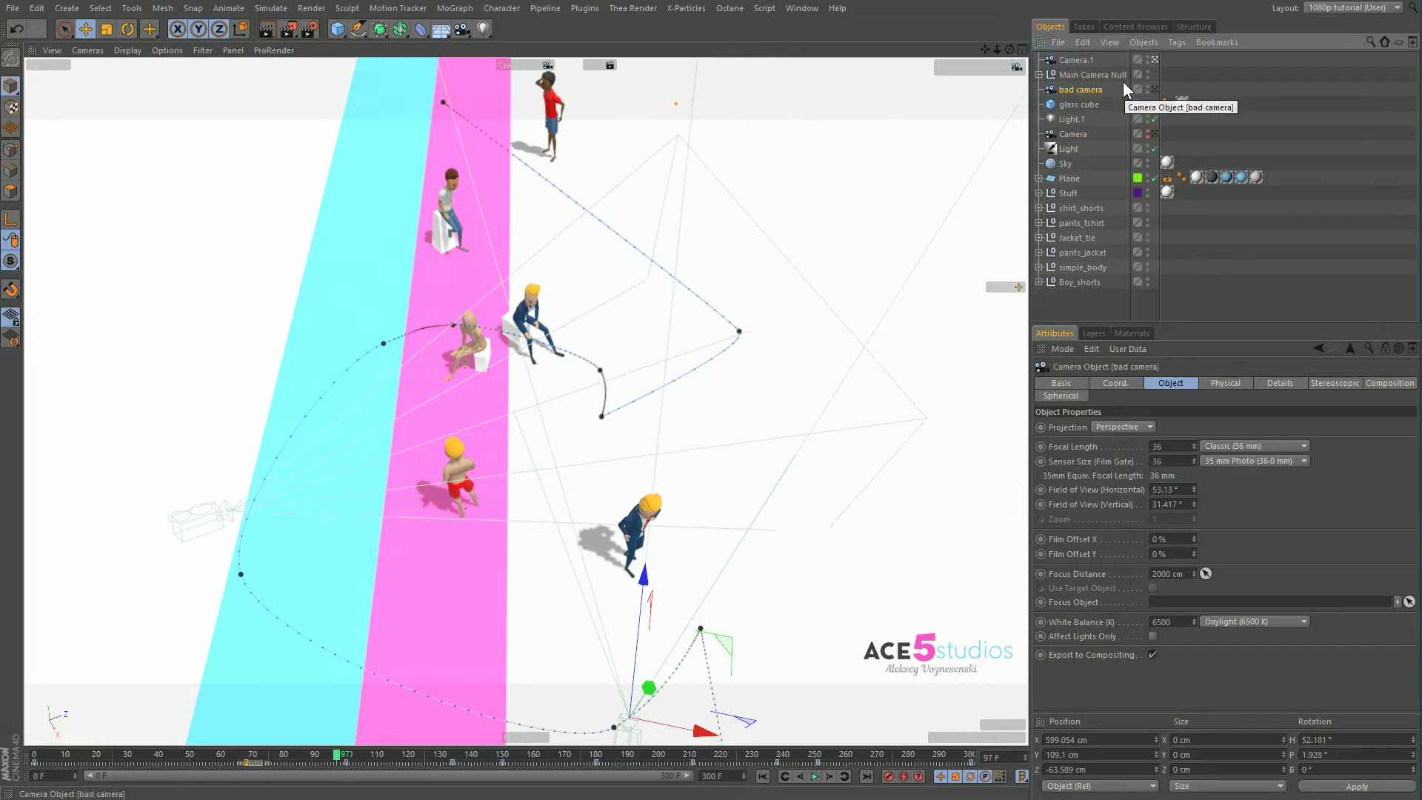
- Delete the Main Camera Null and the test camera Camera.1
click(1095, 74)
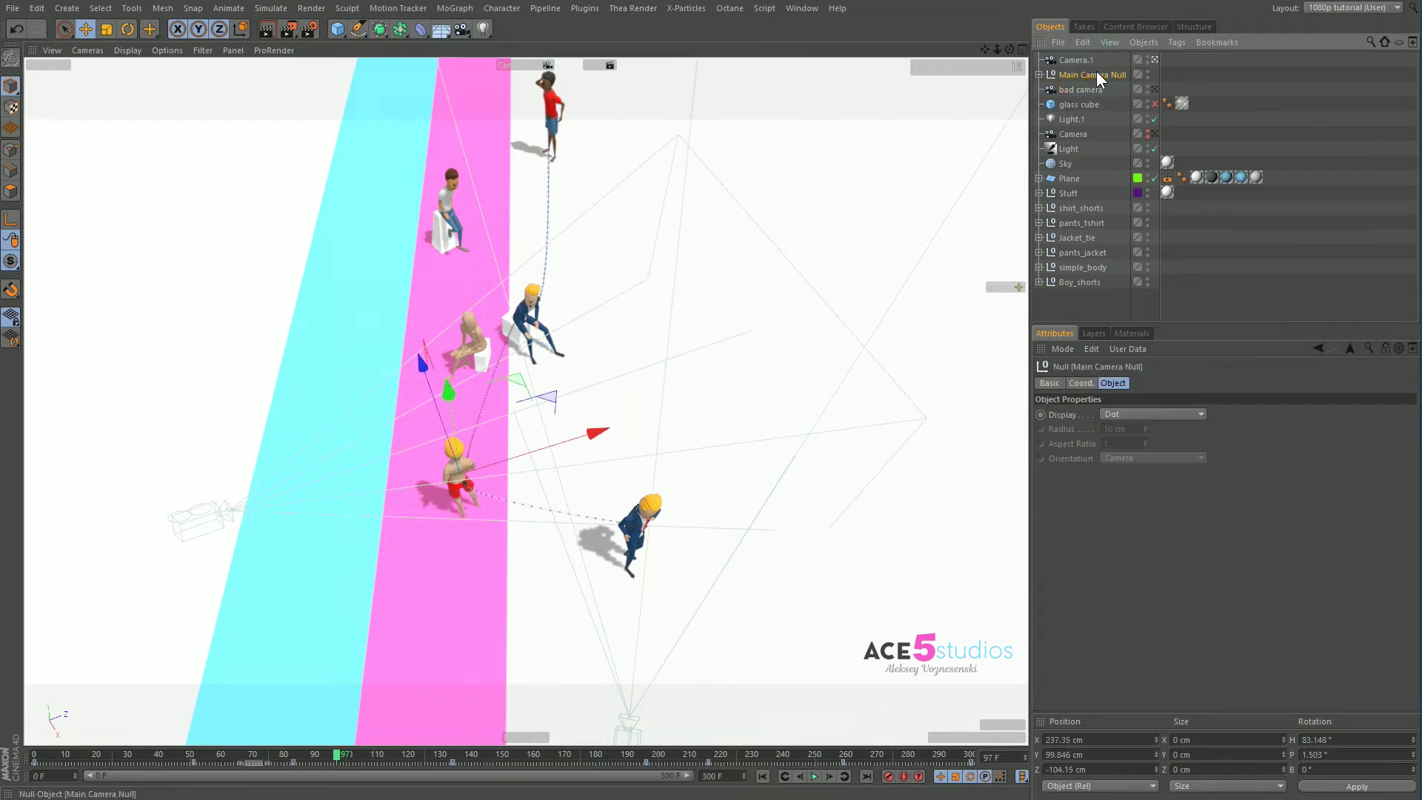
key(Delete)
click(1074, 61)
key(Delete)
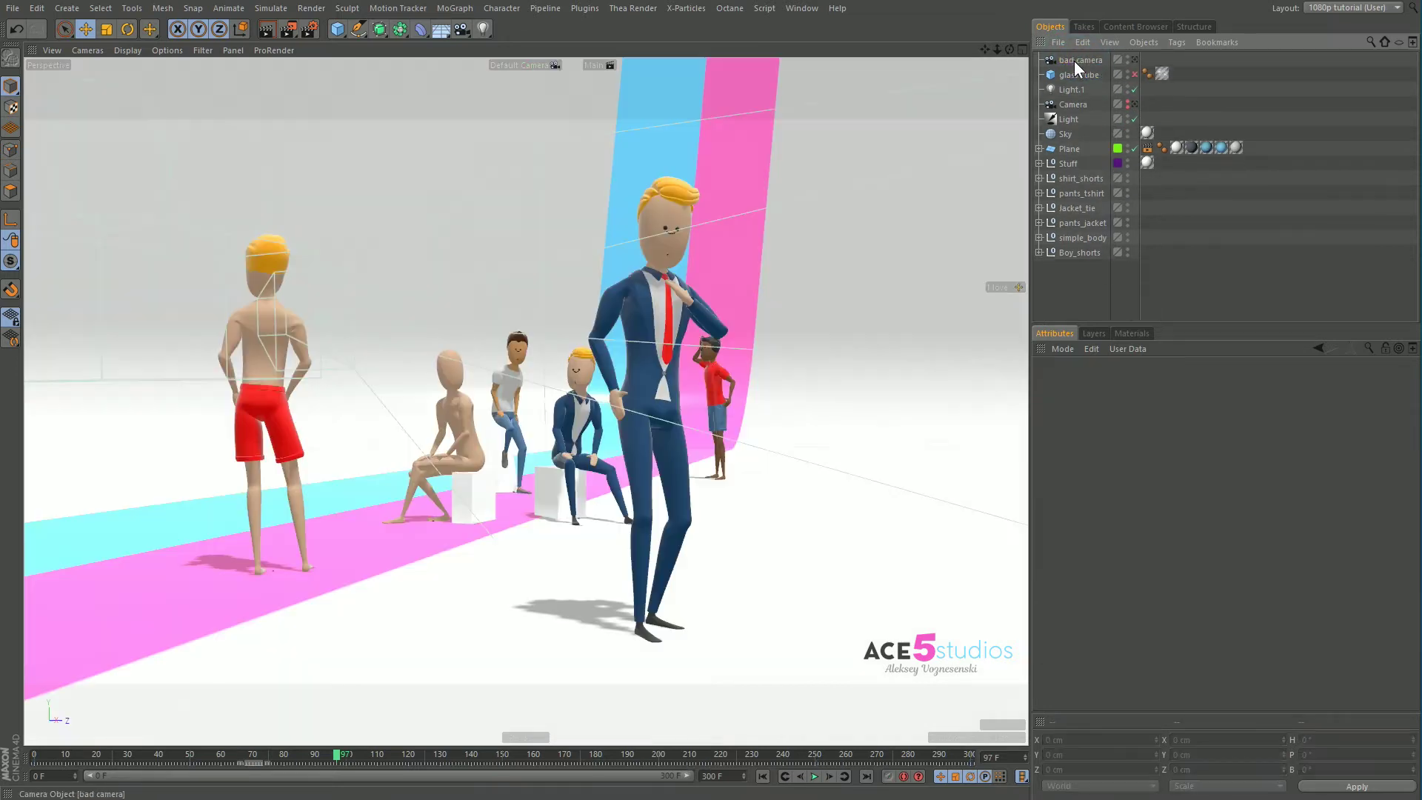
- Hide the bad camera in the viewport and clear the selection
click(1074, 59)
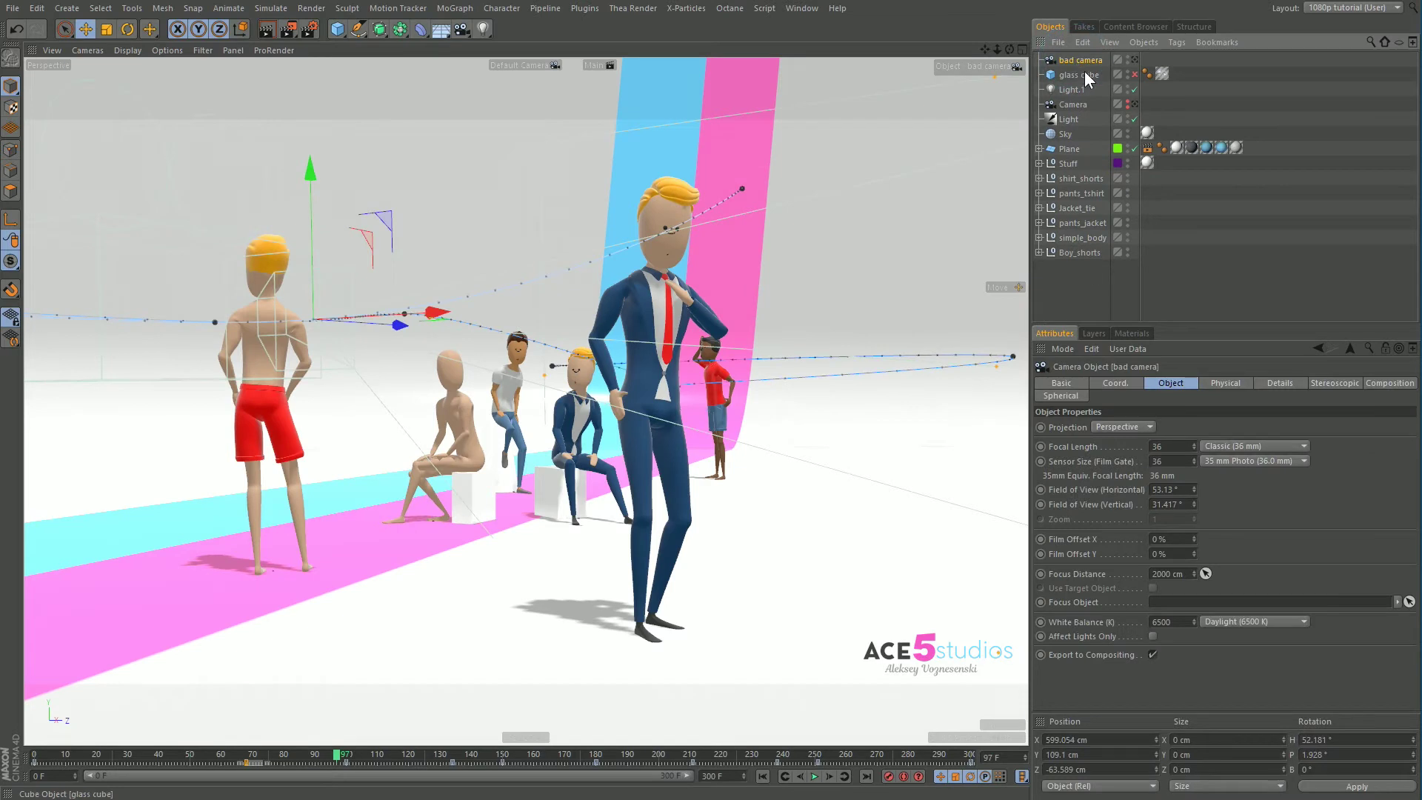
click(1126, 57)
click(788, 271)
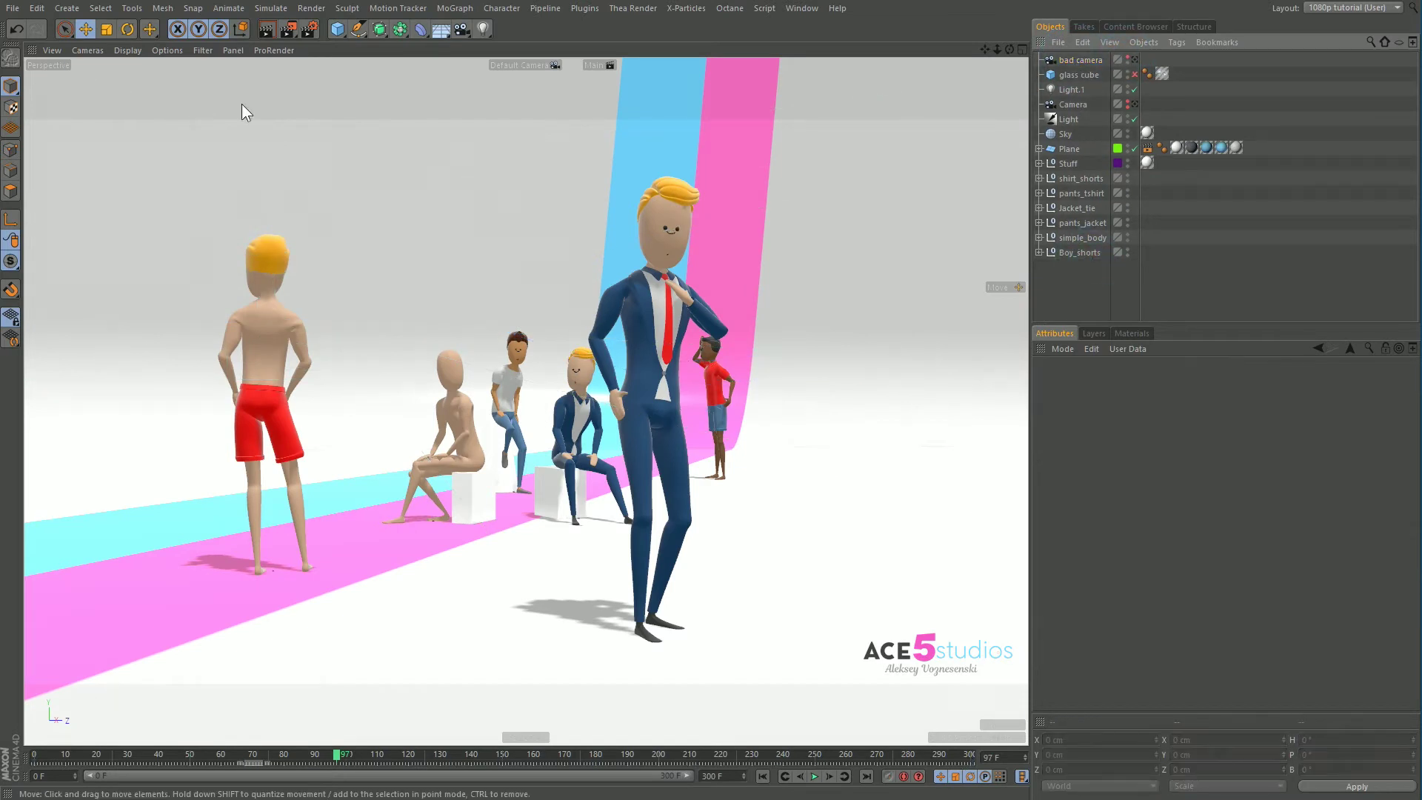
- Add a new camera object to the scene
click(460, 29)
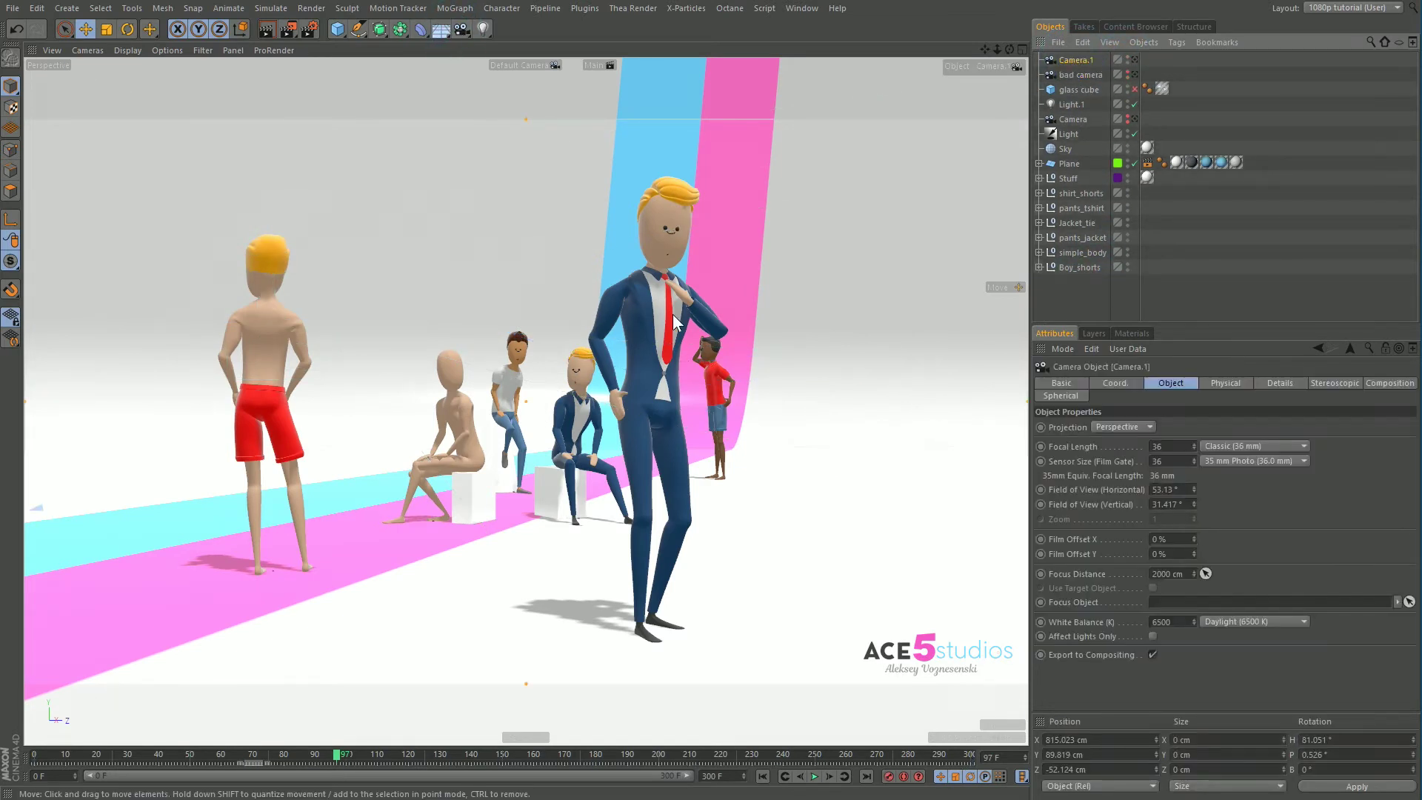
alt+drag(680, 313, 551, 365)
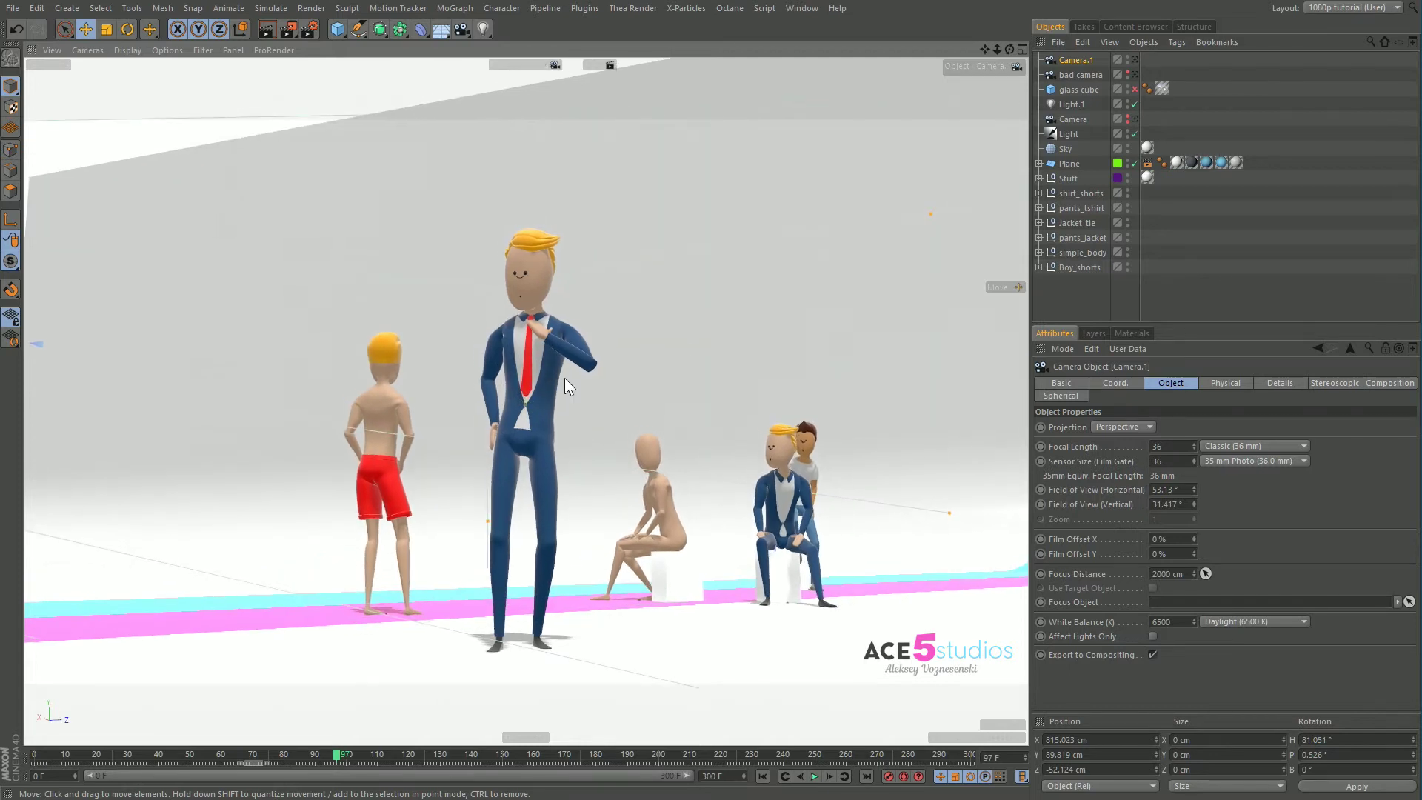
- Look through Camera.1 and orbit its view to frame the suited character among the other figures
click(1135, 60)
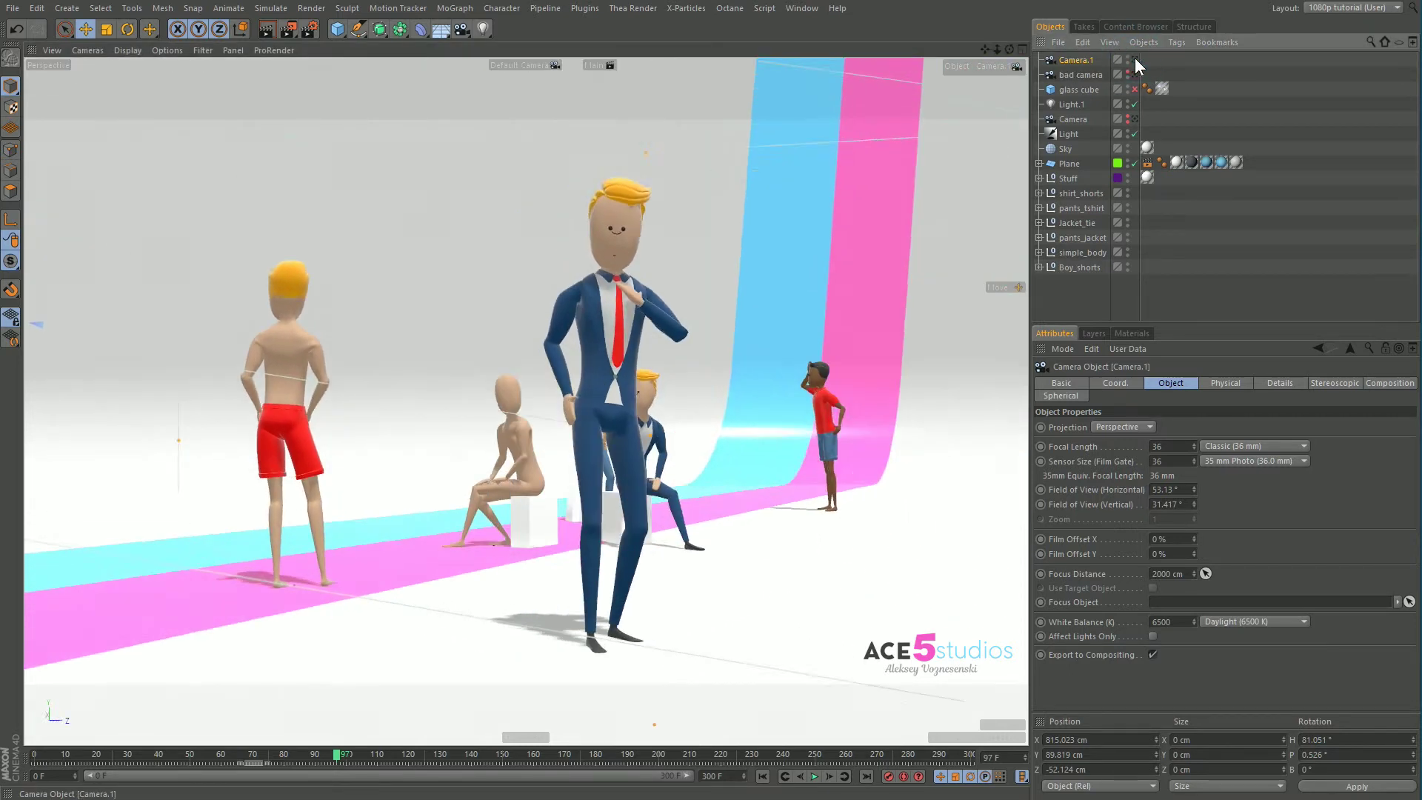
click(1134, 59)
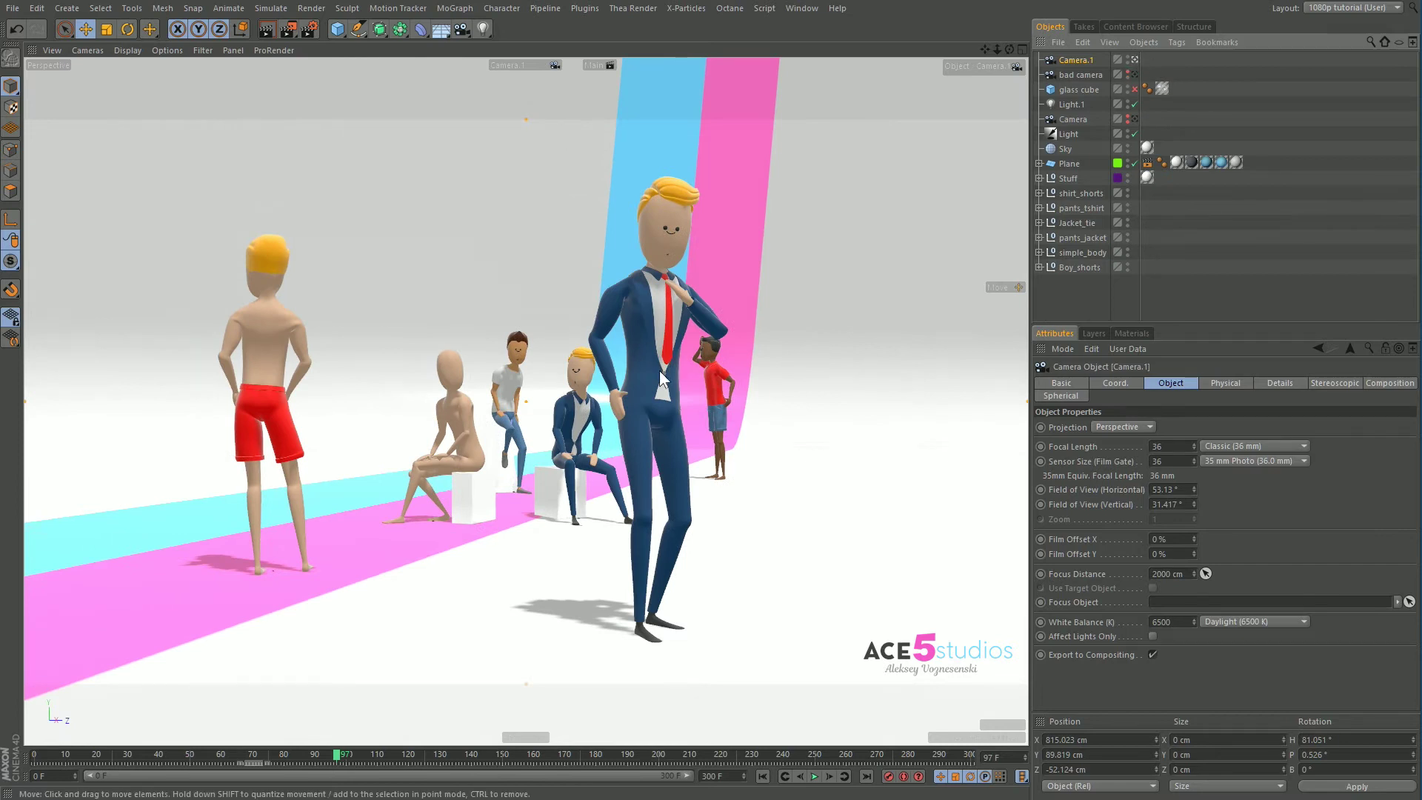
mouse_move(655, 379)
alt+mouse_down()
mouse_move(577, 363)
mouse_move(689, 353)
mouse_move(650, 355)
alt+mouse_up()
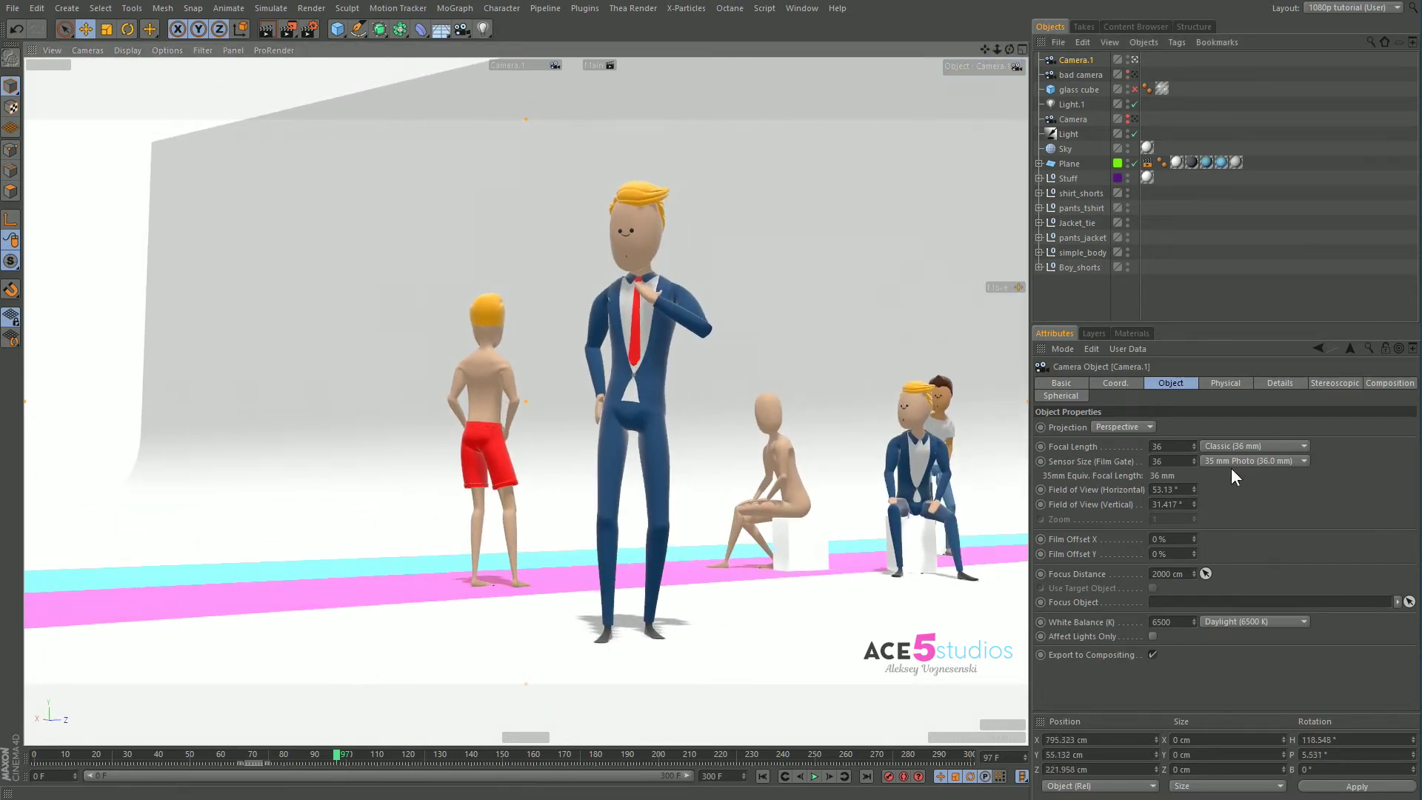
- Set Camera.1's focal length to 80 mm and pull the camera back to reframe the suited character
click(1171, 444)
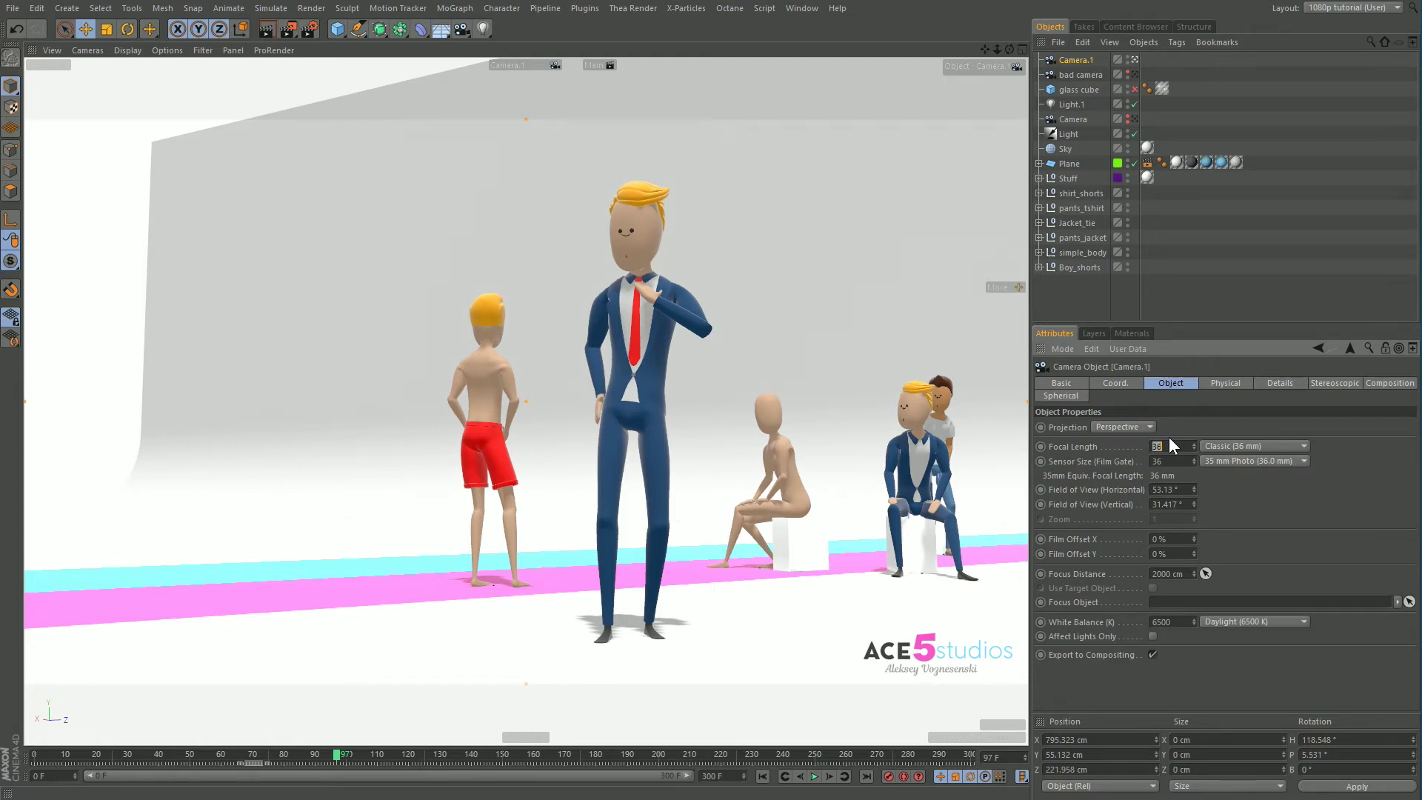
text(80)
key(Return)
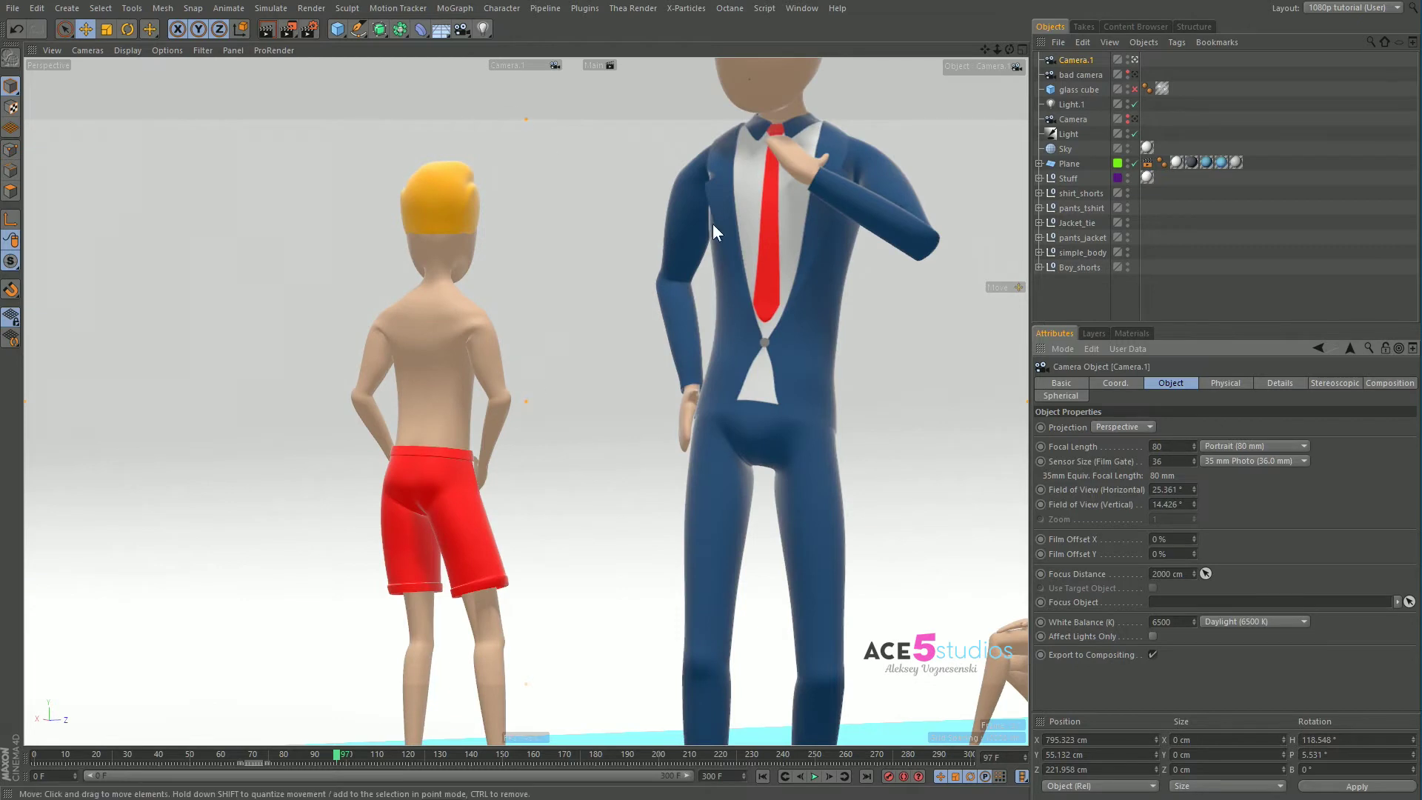
alt+right_drag(773, 228, 697, 508)
alt+drag(697, 508, 638, 375)
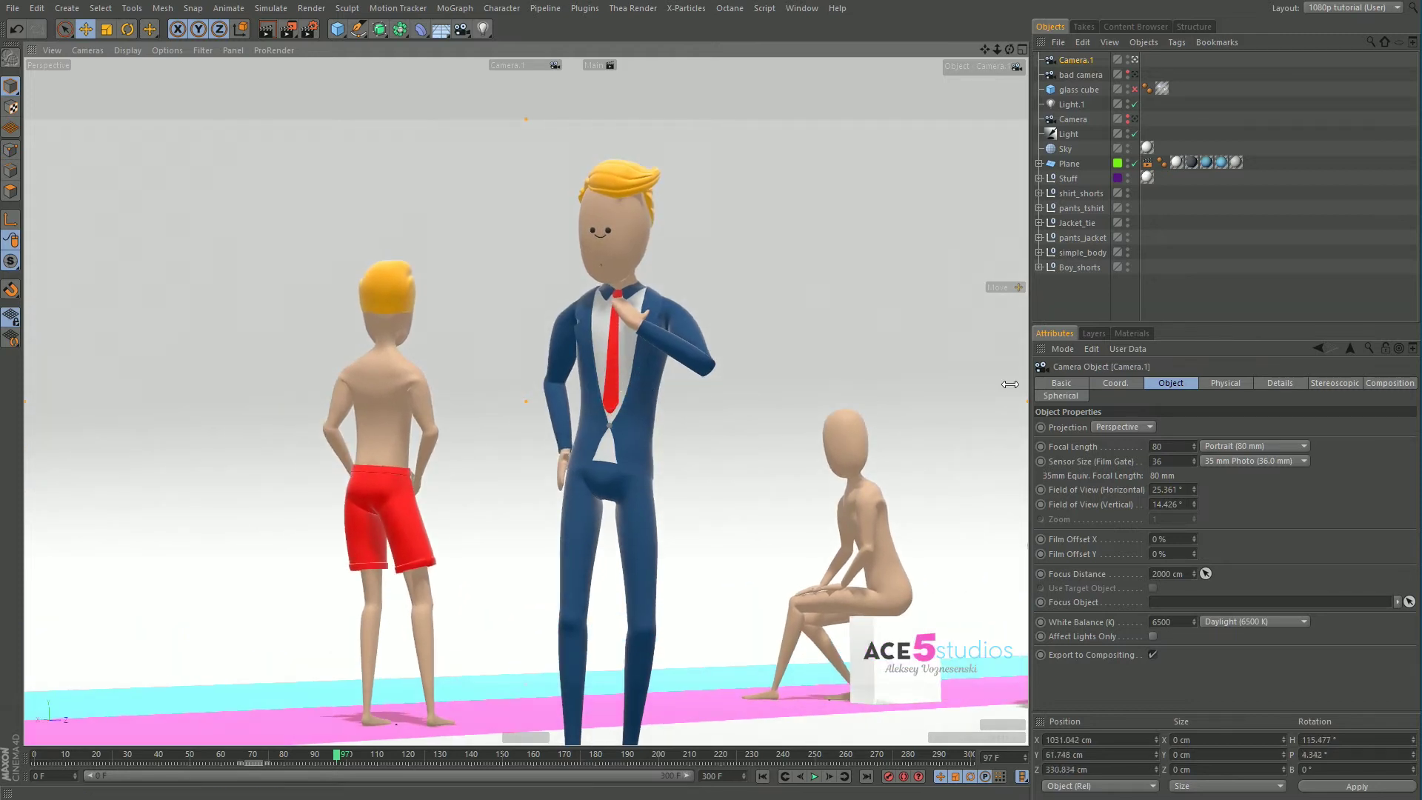
- Set Camera.1's f-stop to 2 and its focus distance to about 666 cm
click(1223, 382)
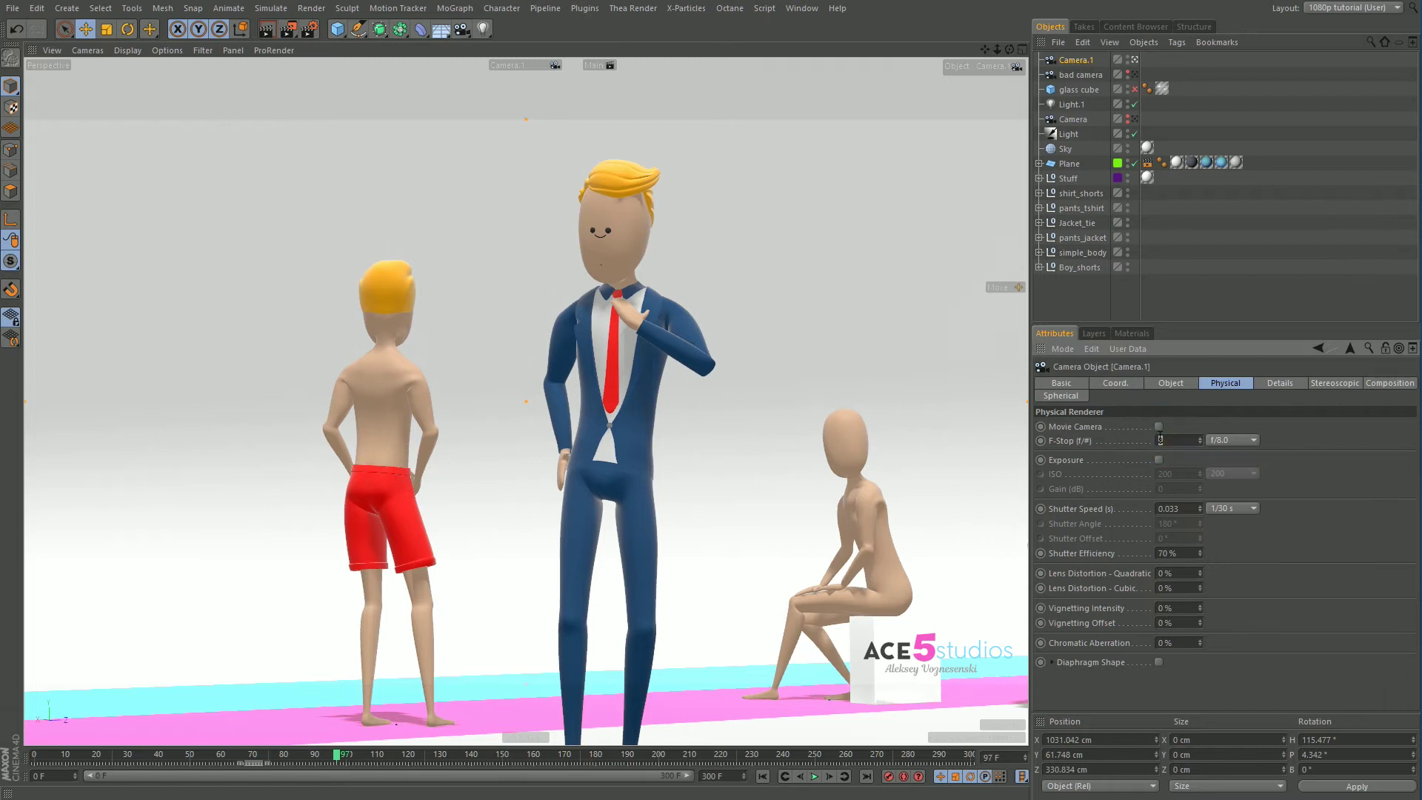
text(2)
key(Return)
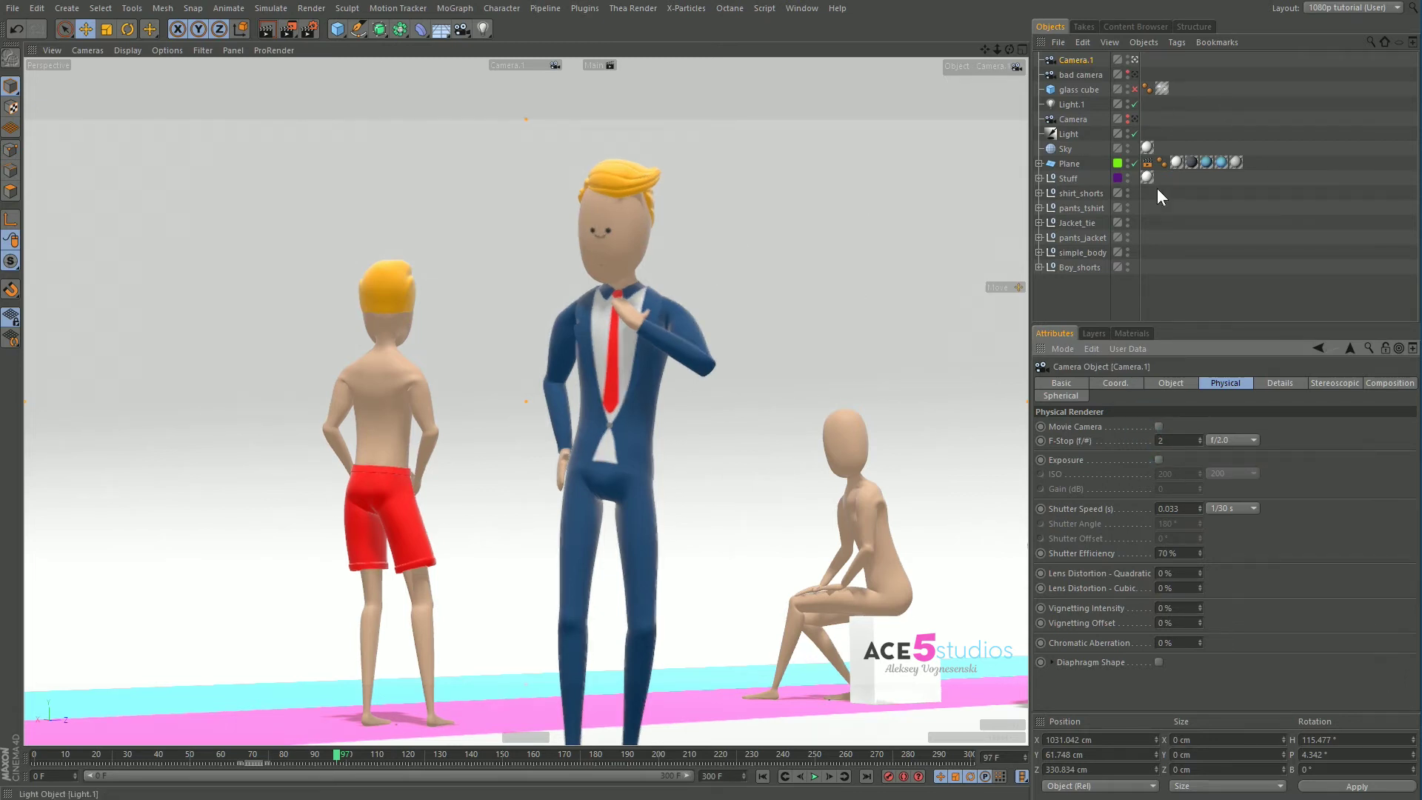
click(1173, 382)
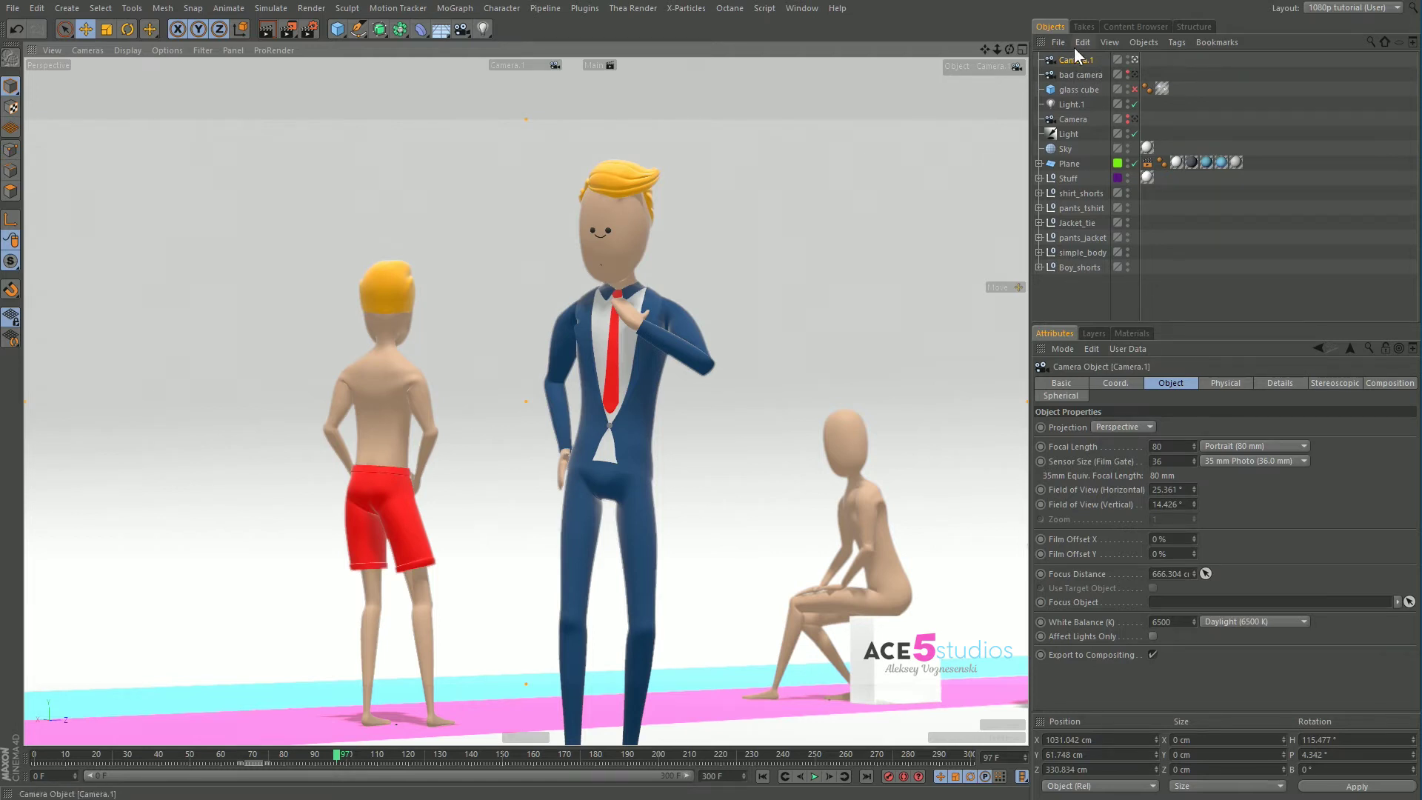
- Show all four views with Camera.1 framed in the Top view, and add a null object to the scene
middle_click(669, 269)
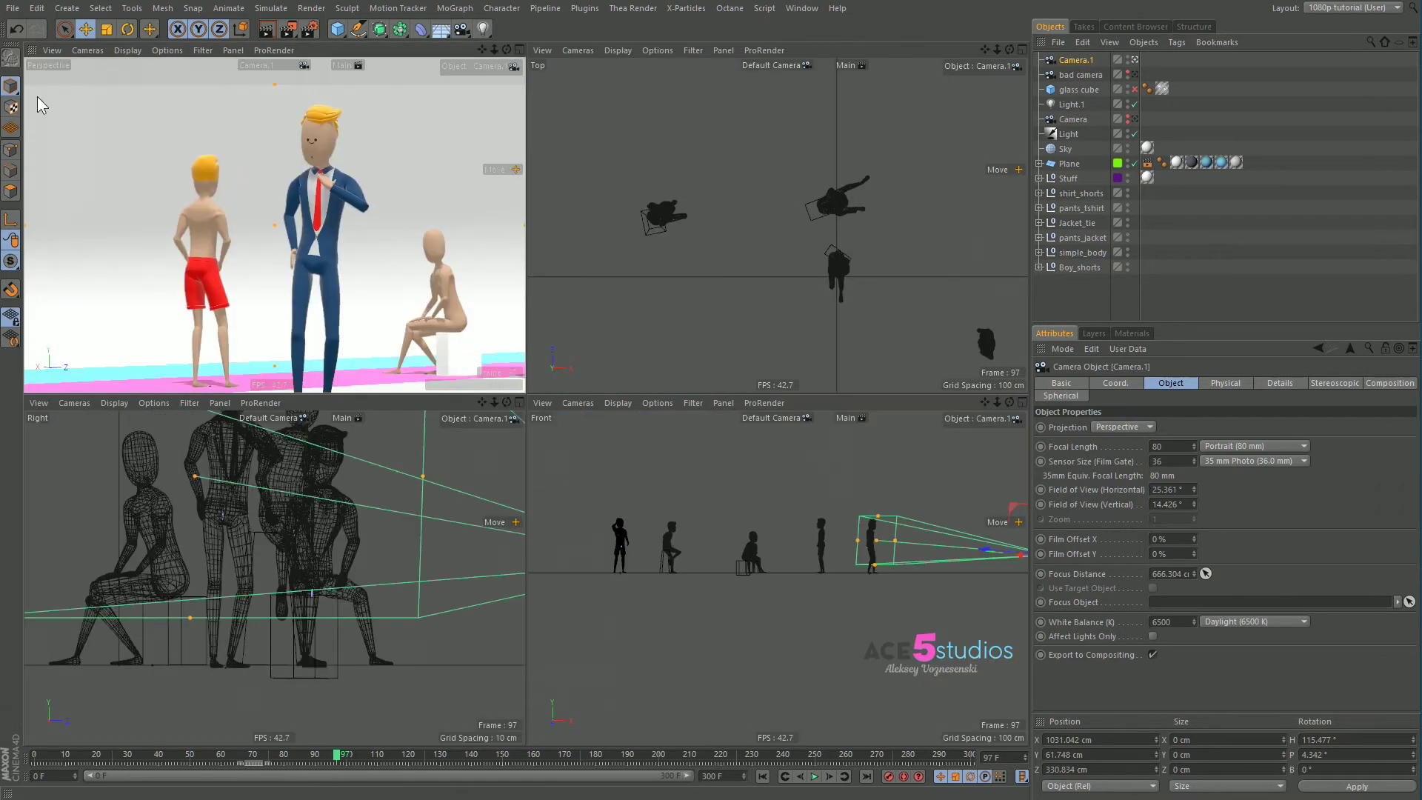
scroll(811, 241, down, 3)
alt+middle_drag(877, 256, 717, 265)
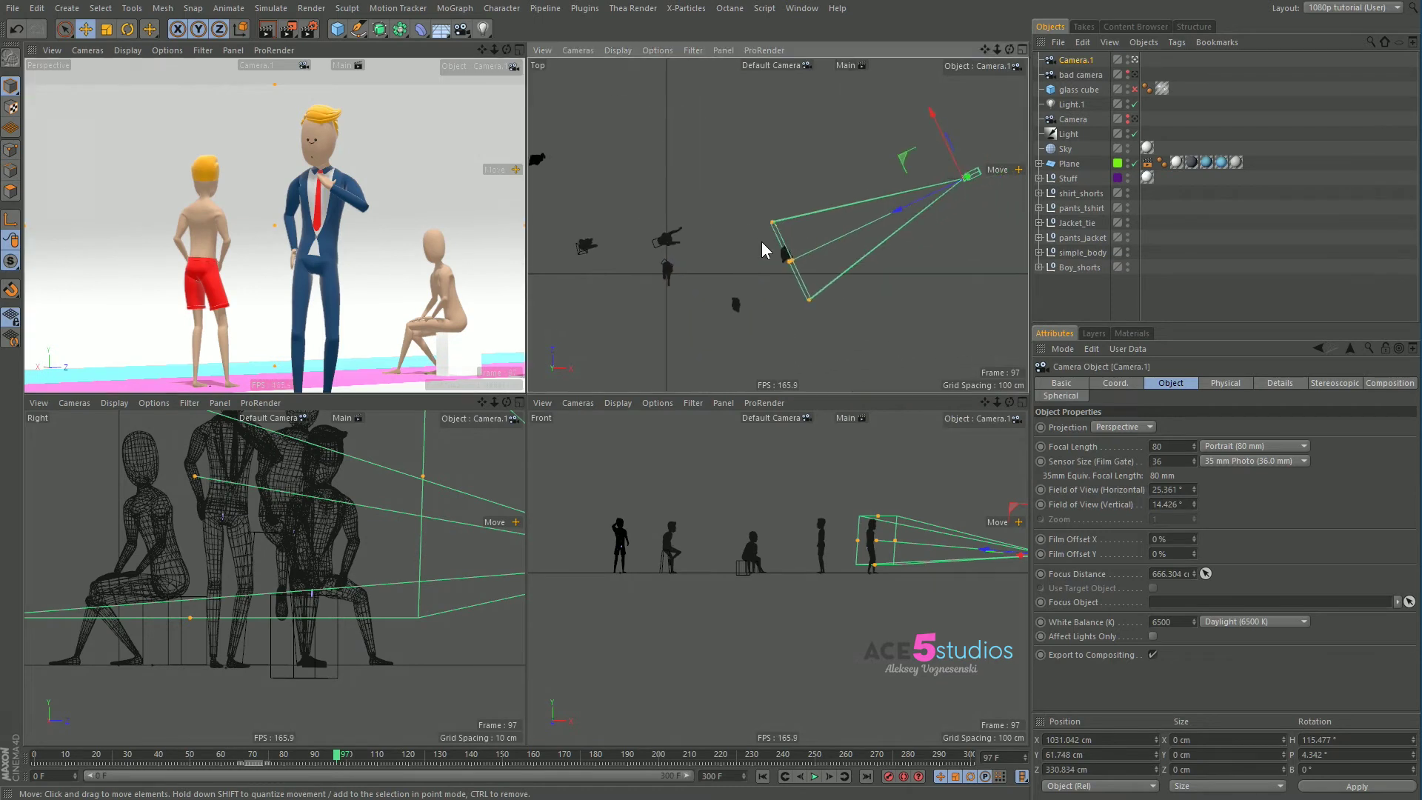
drag(337, 29, 382, 60)
click(383, 61)
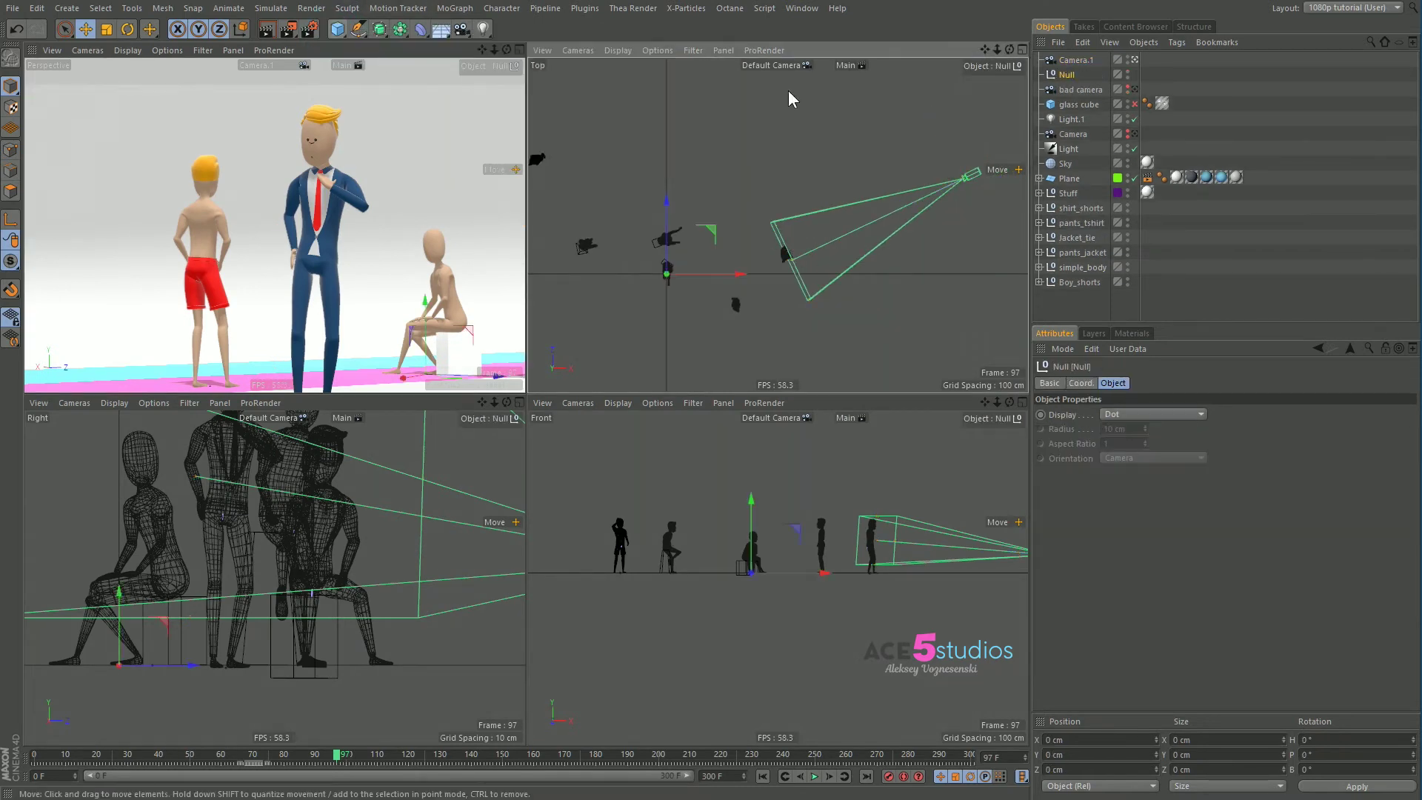
- Parent the null under Camera.1, reset its PSR, and move it forward to the camera's focus point
drag(1073, 59, 1070, 74)
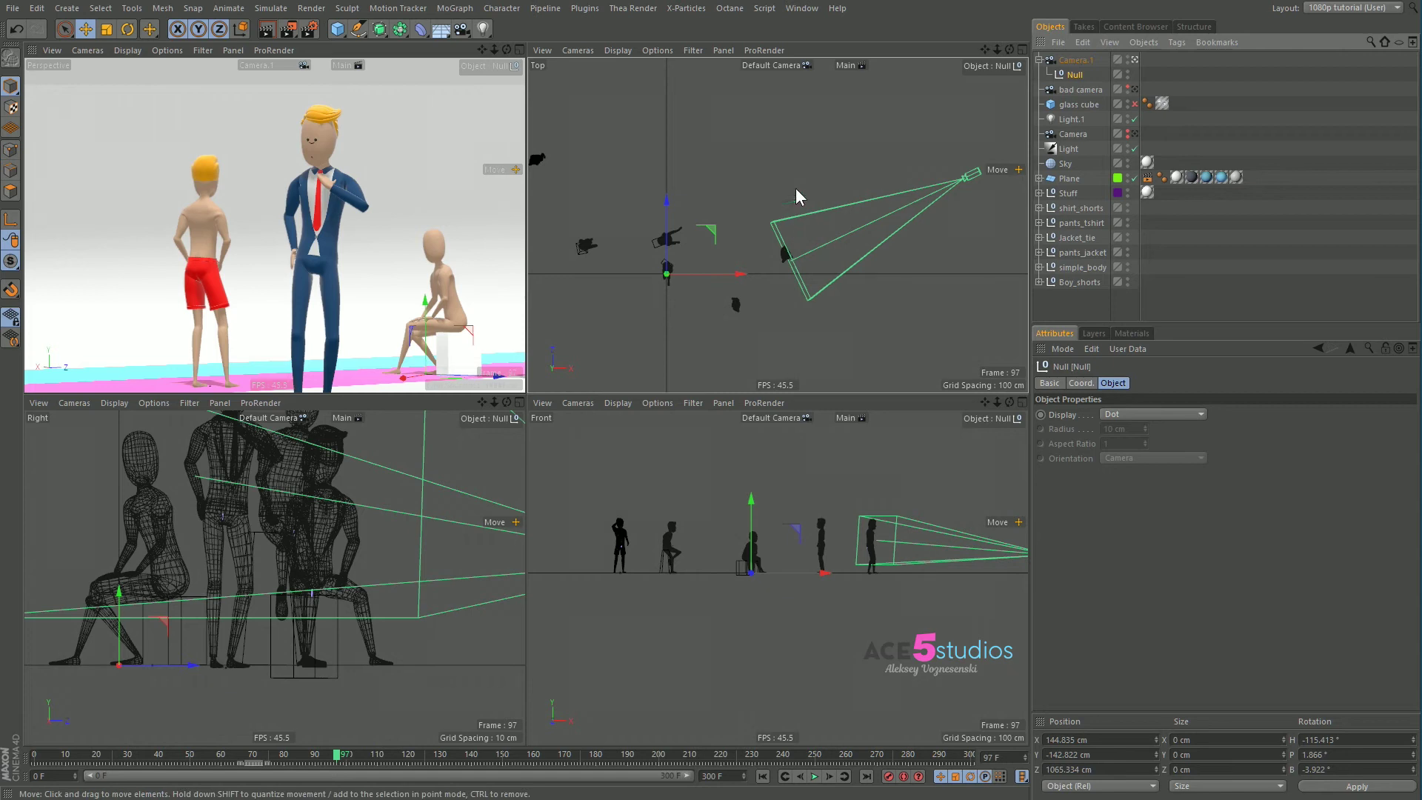
key(shift+c)
text(psr)
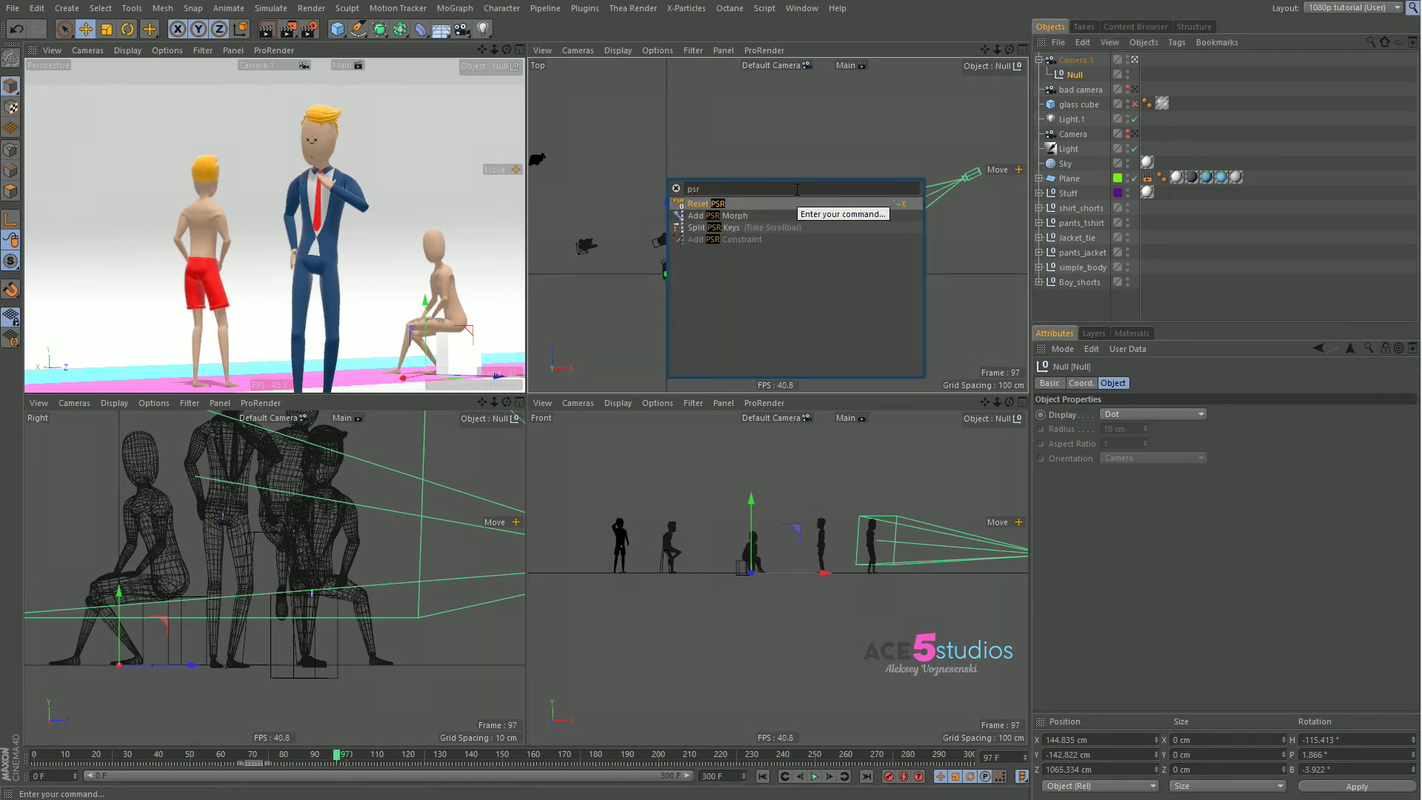
key(Return)
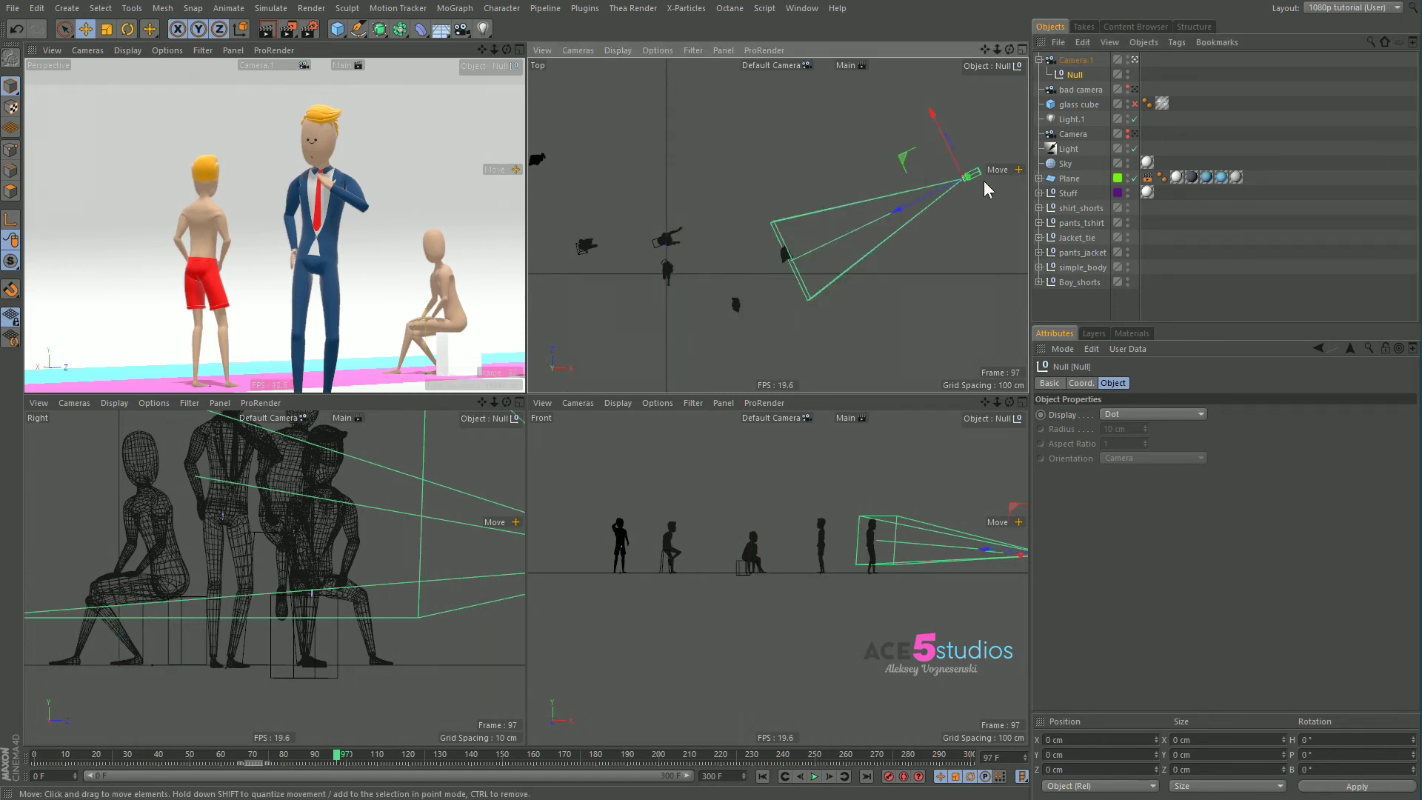
drag(911, 203, 729, 270)
- Take the null out of Camera.1 to the top of the hierarchy and rename it Main Camera Null
drag(1073, 75, 1067, 56)
text(Camera)
key(Home)
text(Main)
key(End)
text(Null)
key(Return)
- Nest two copies of the null under it, named Height Null and Orbit Null, and parent Camera.1 to the Orbit Null
mouse_move(1080, 65)
ctrl+mouse_down()
mouse_move(1085, 83)
mouse_move(1088, 60)
mouse_move(1102, 78)
ctrl+mouse_up()
double_click(1102, 74)
text(Height Null)
key(Return)
double_click(1094, 88)
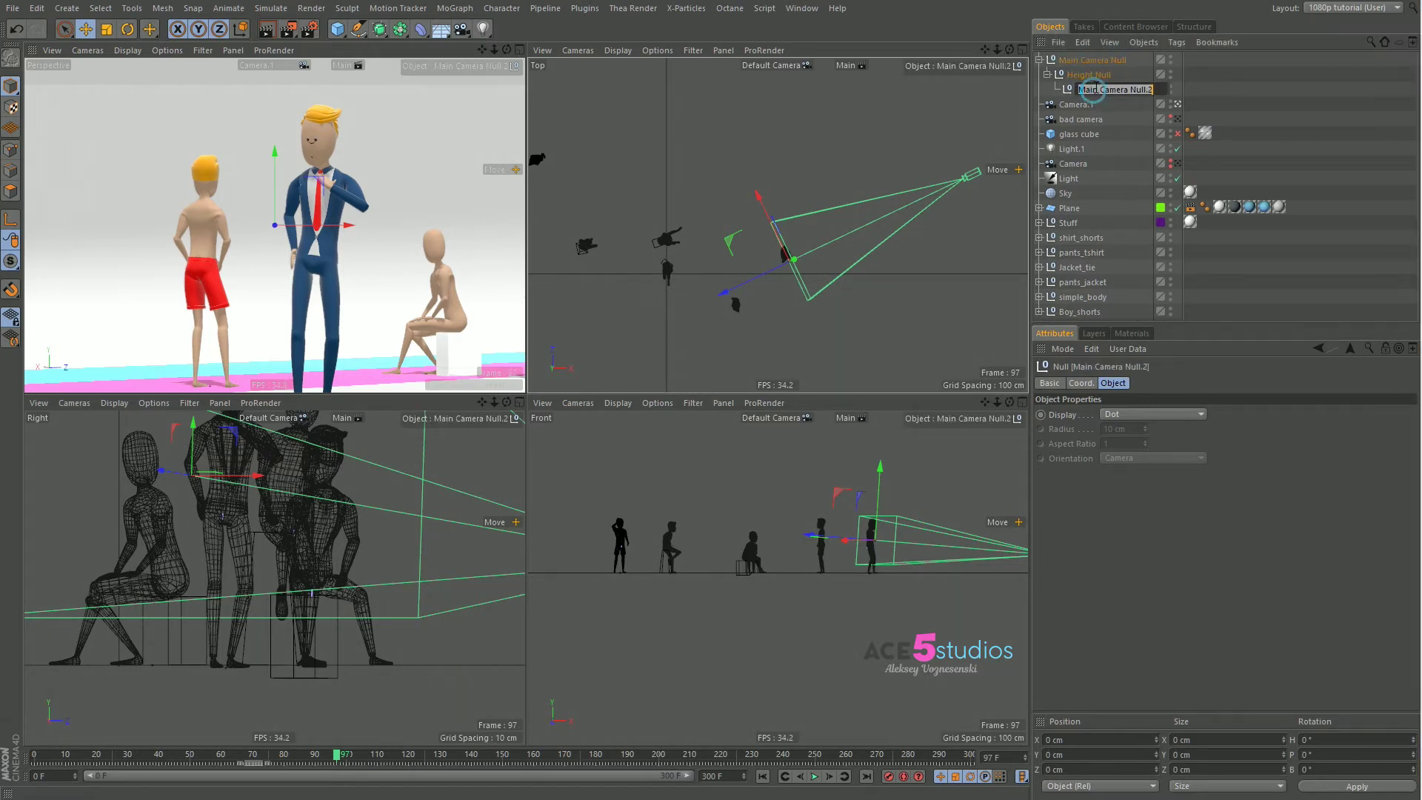
text(Orbit Null)
key(Return)
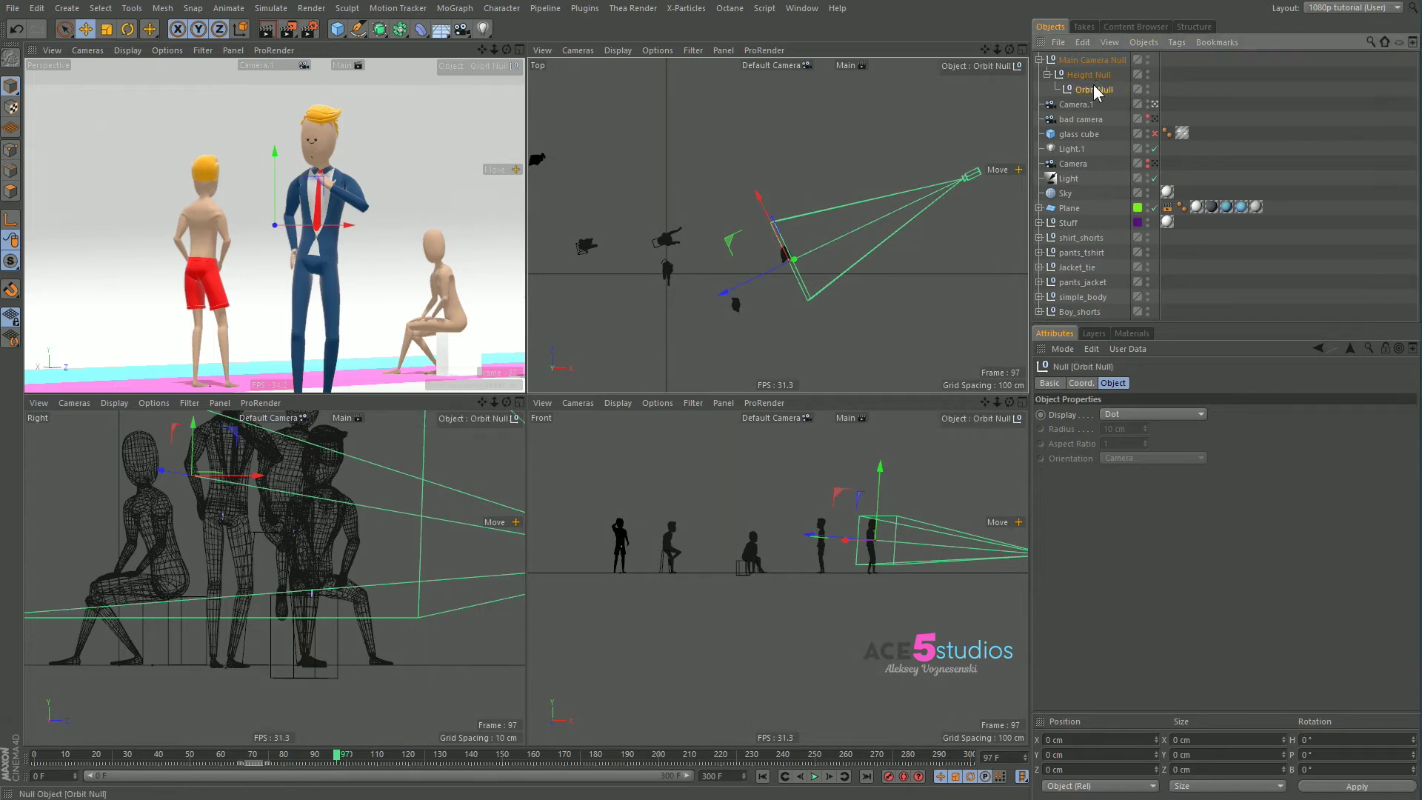
drag(1074, 105, 1095, 89)
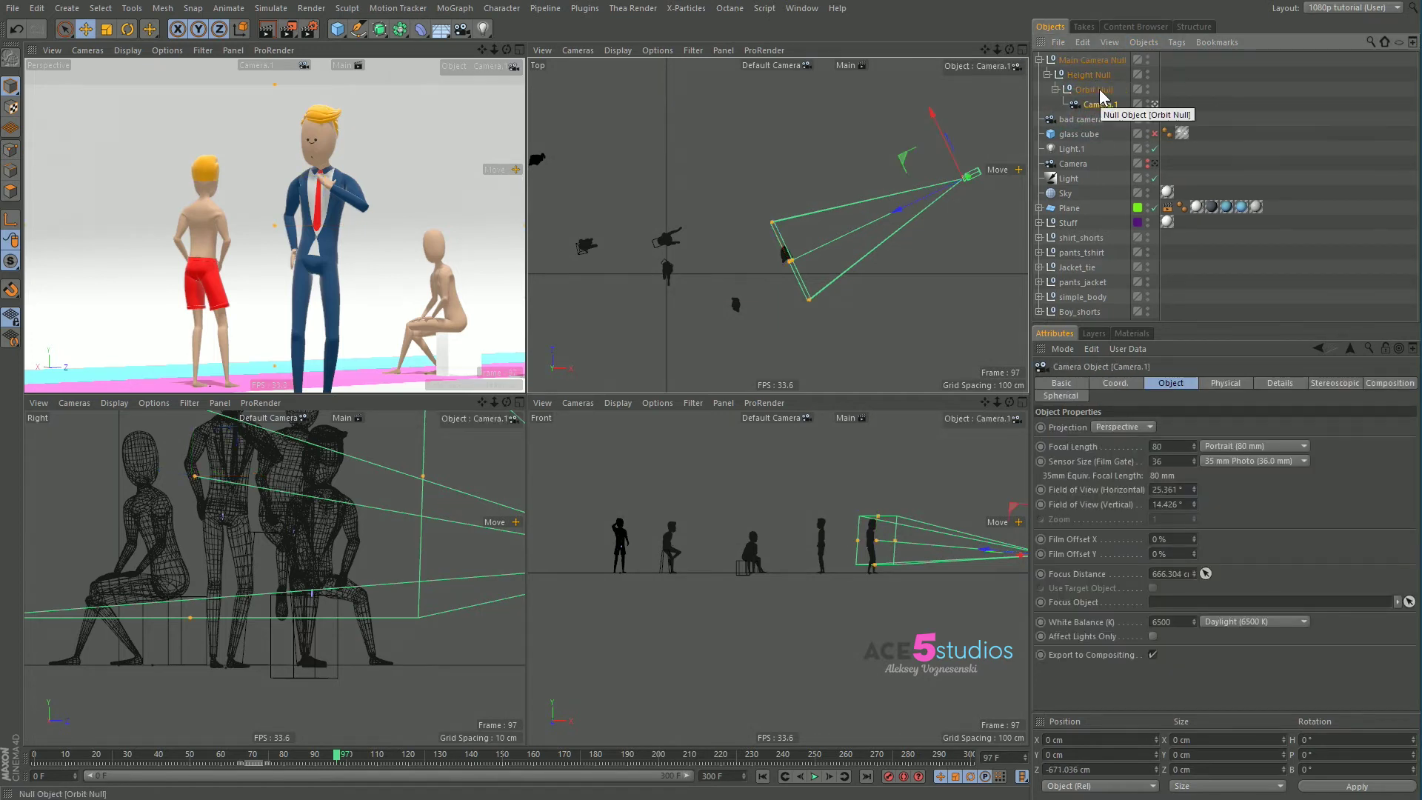
- Try rotating the Orbit Null in the Top view to swing the camera around the suited character
click(1099, 90)
key(r)
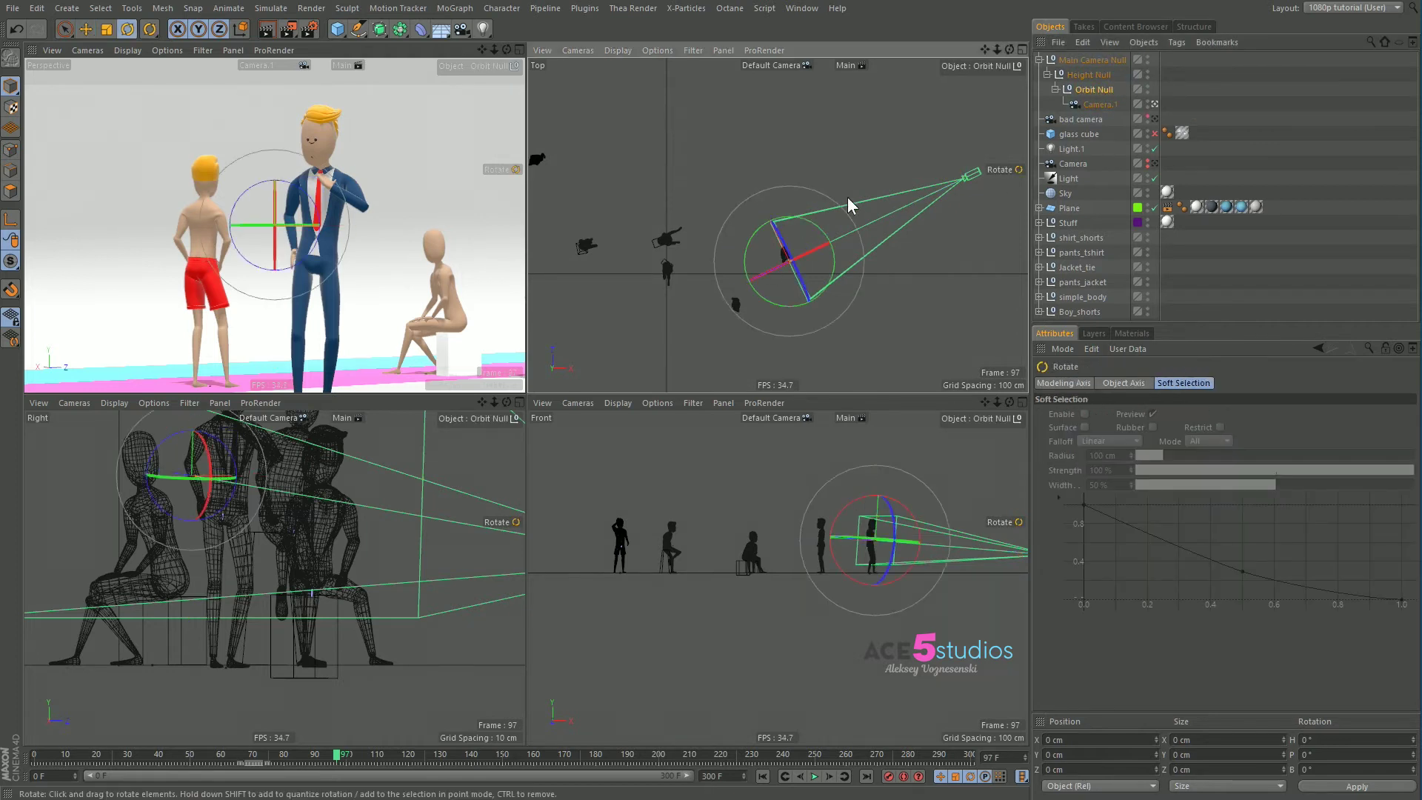
drag(870, 179, 898, 281)
key(ctrl+z)
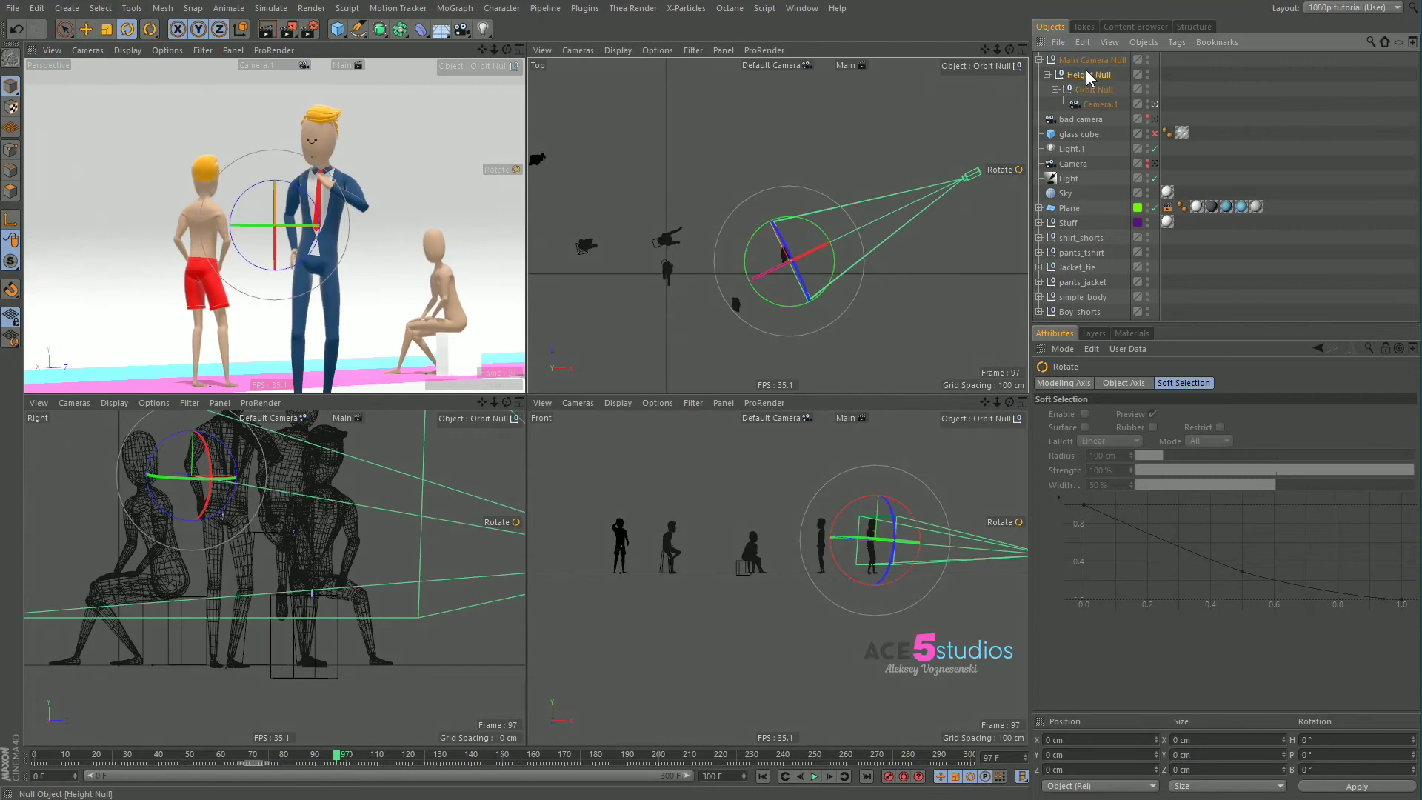
- Try moving the Height Null vertically and the Main Camera Null across the floor to test the rig
key(e)
drag(881, 501, 874, 471)
key(ctrl+z)
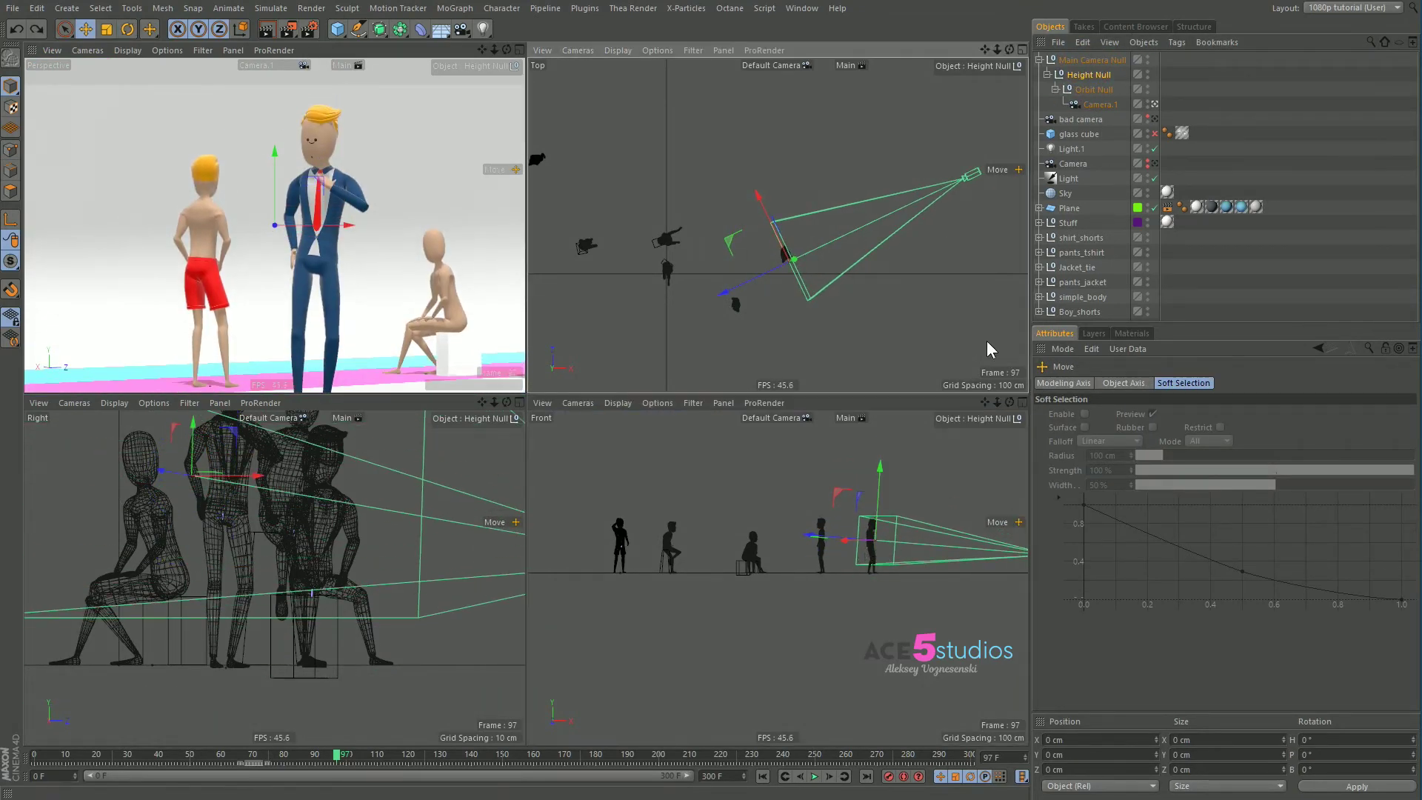
click(1087, 60)
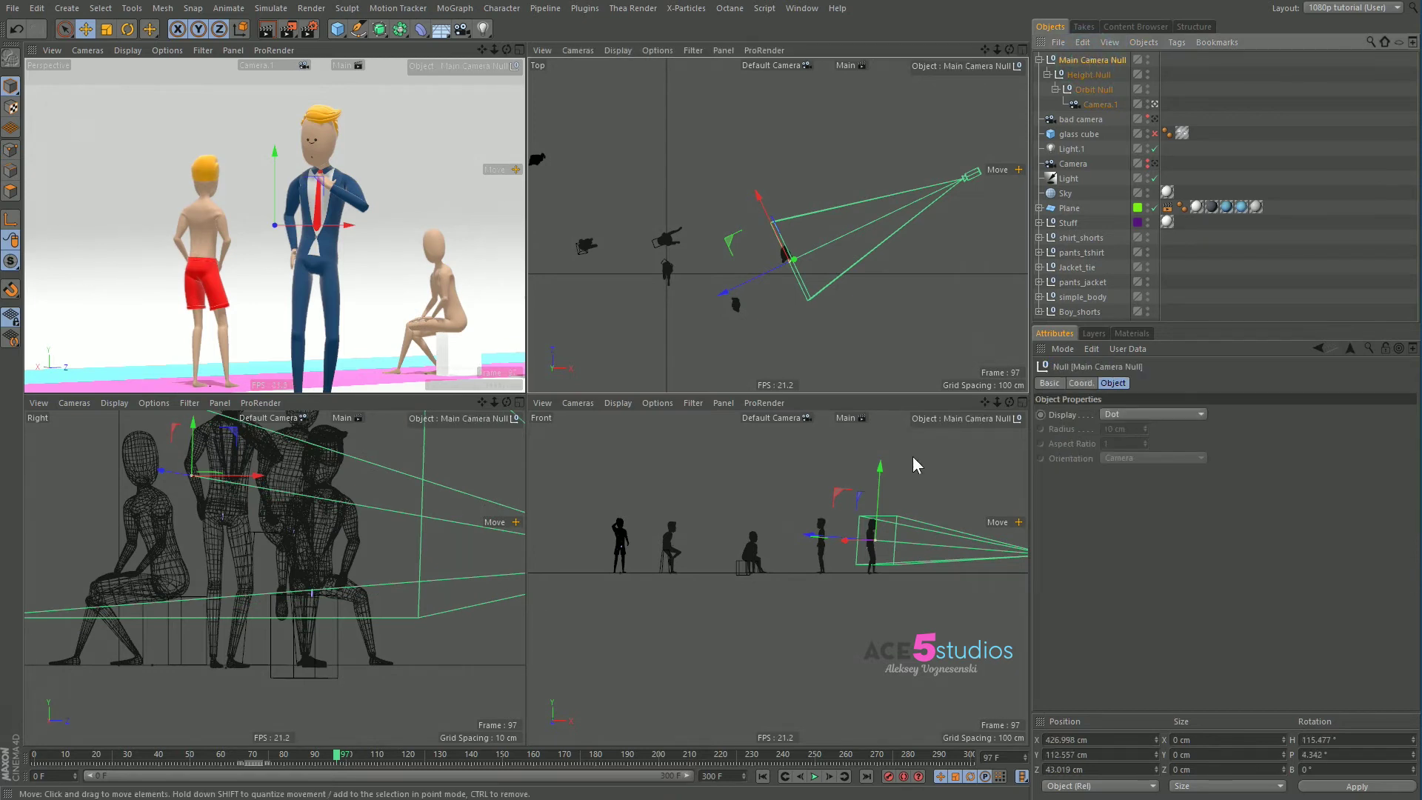
drag(819, 306, 841, 334)
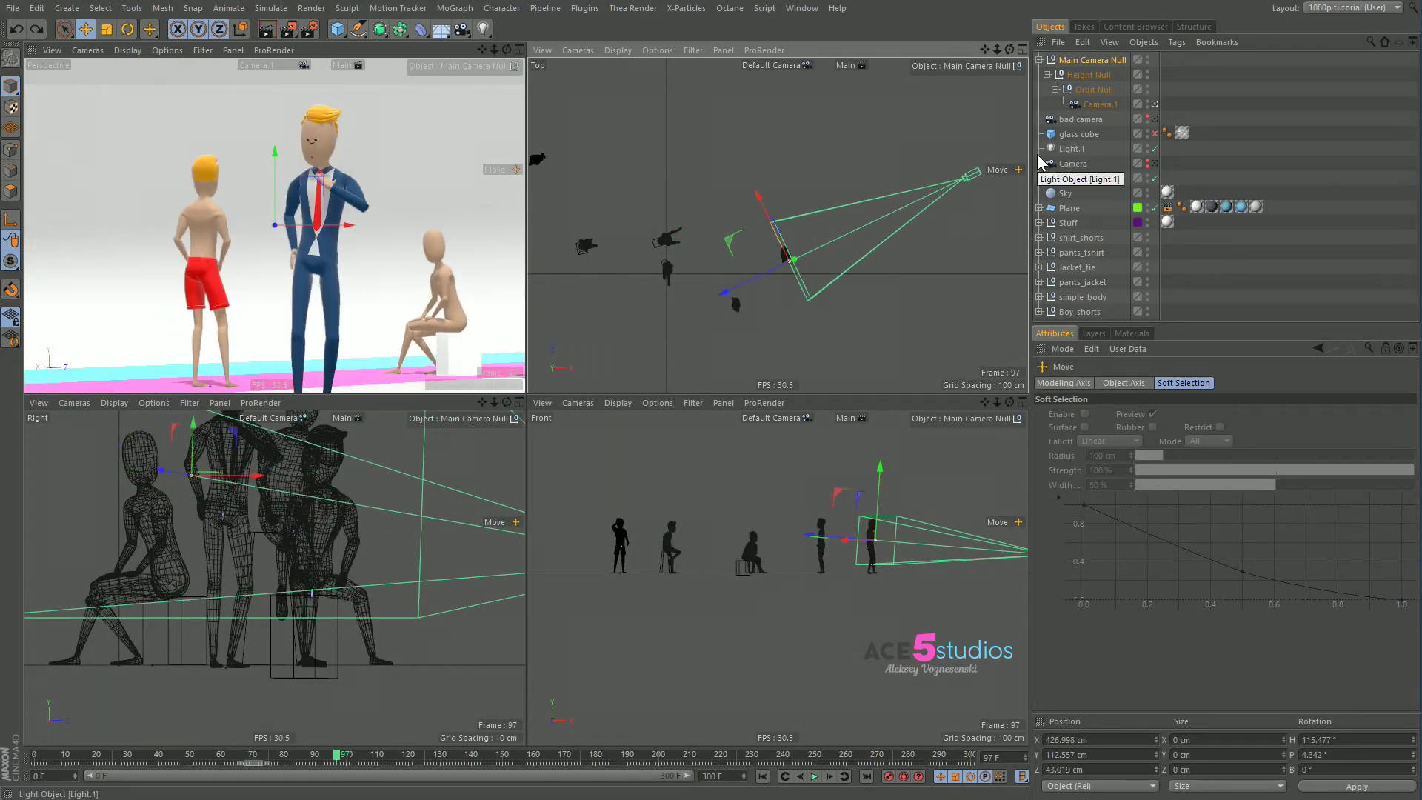
- Level the camera rig by setting the Main Camera Null's pitch rotation to 0°
click(1073, 59)
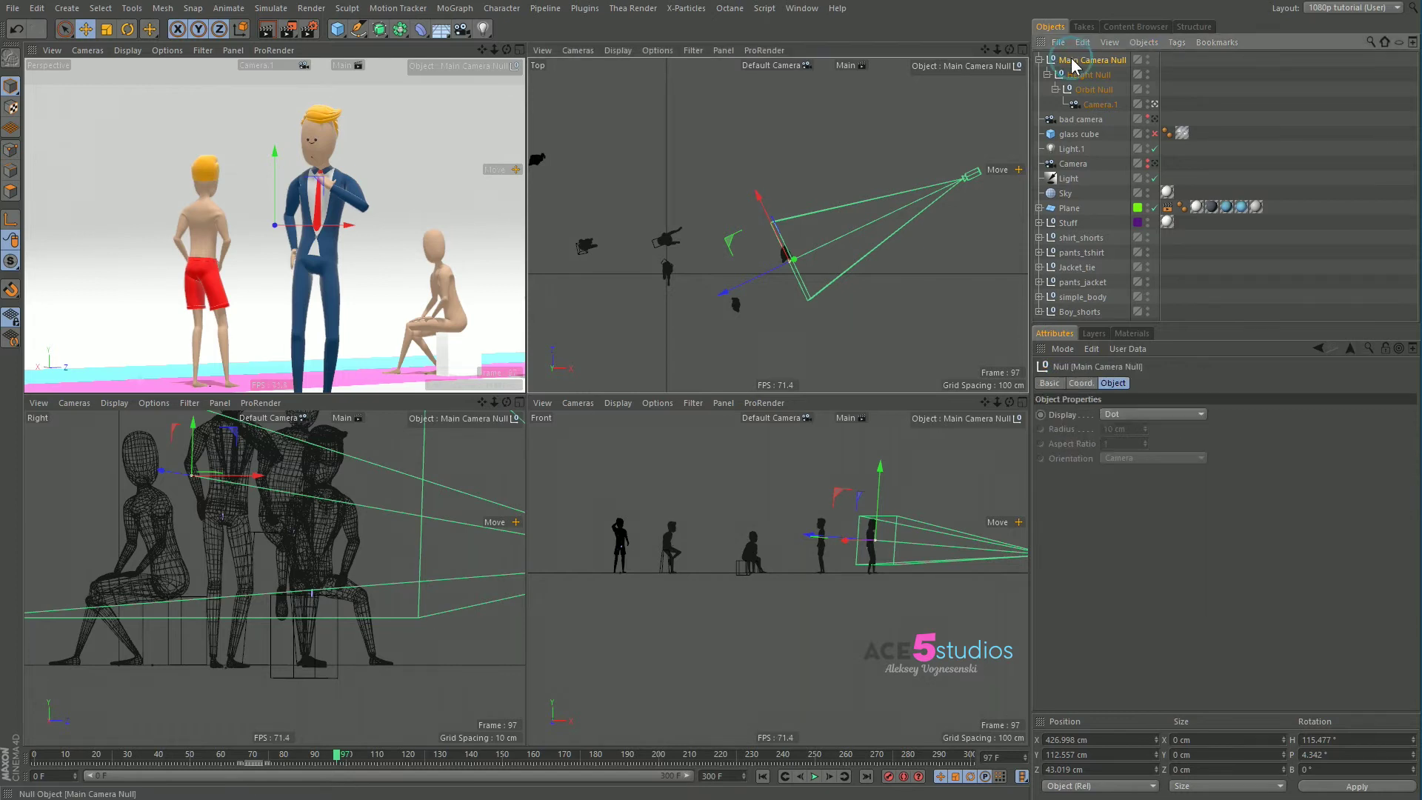
click(1344, 757)
text(0)
key(Return)
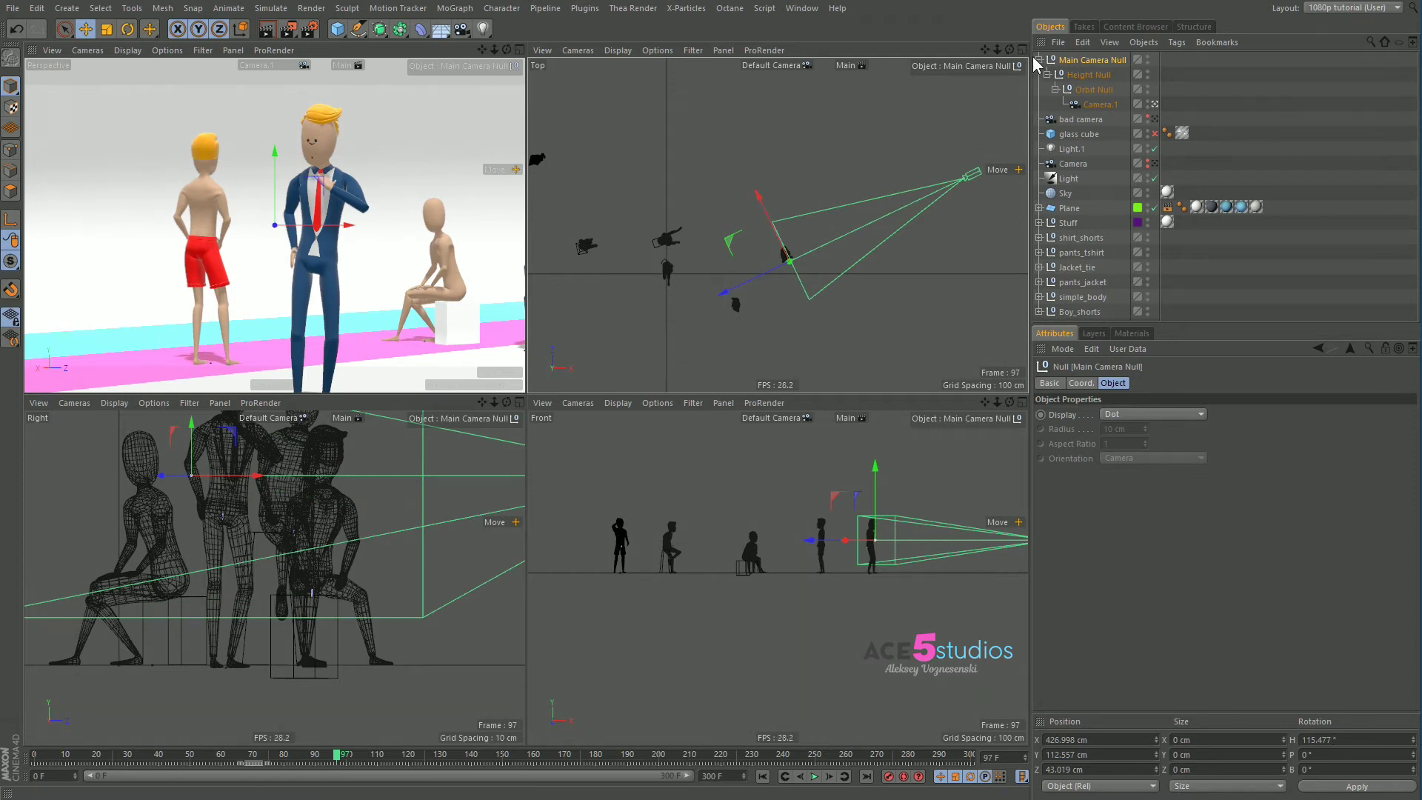
- Select Camera.1 inside the rig and reframe its view on the suited character from a slightly lower angle
click(1088, 74)
click(1093, 93)
click(1086, 106)
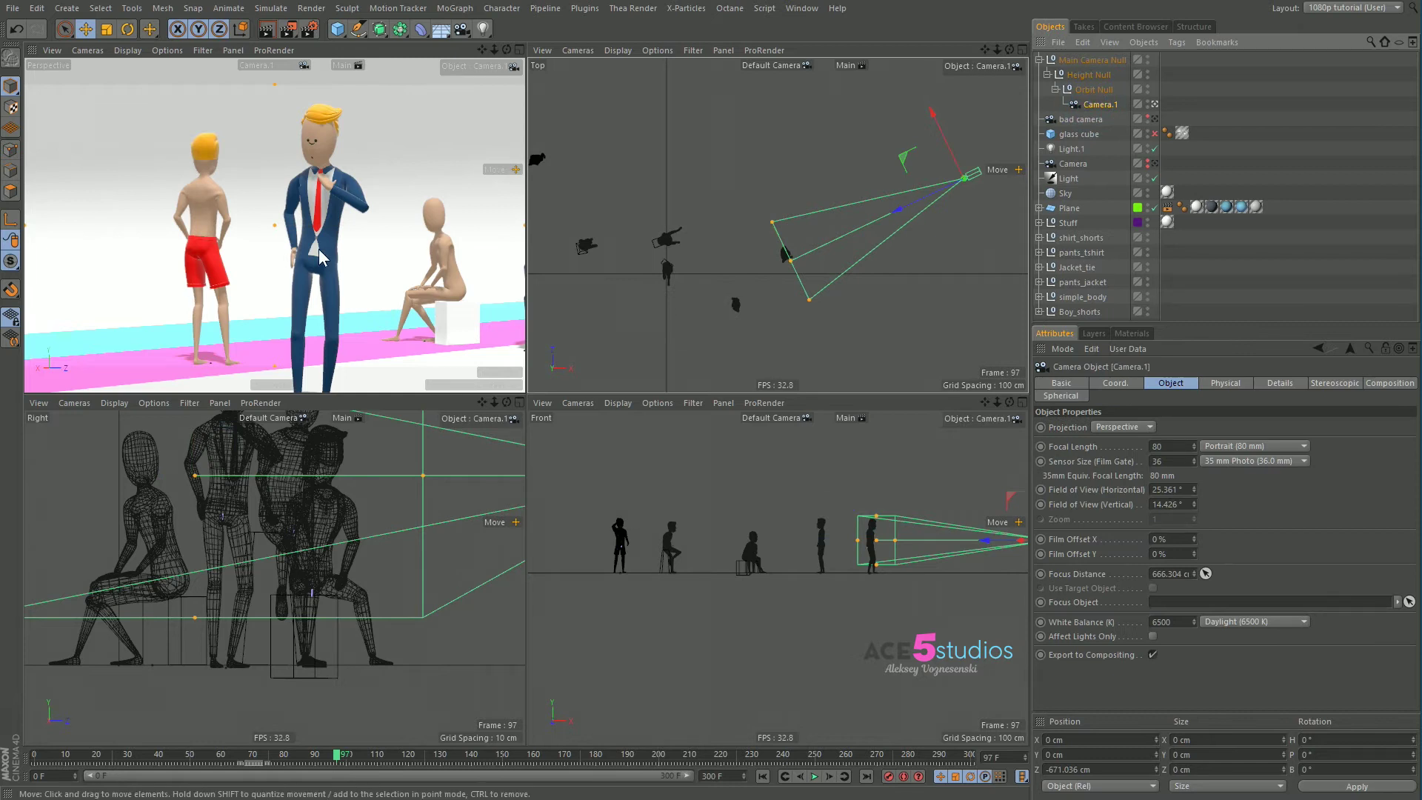
mouse_move(320, 255)
alt+mouse_down()
mouse_move(314, 237)
mouse_move(328, 240)
alt+mouse_up()
alt+middle_drag(328, 241, 327, 234)
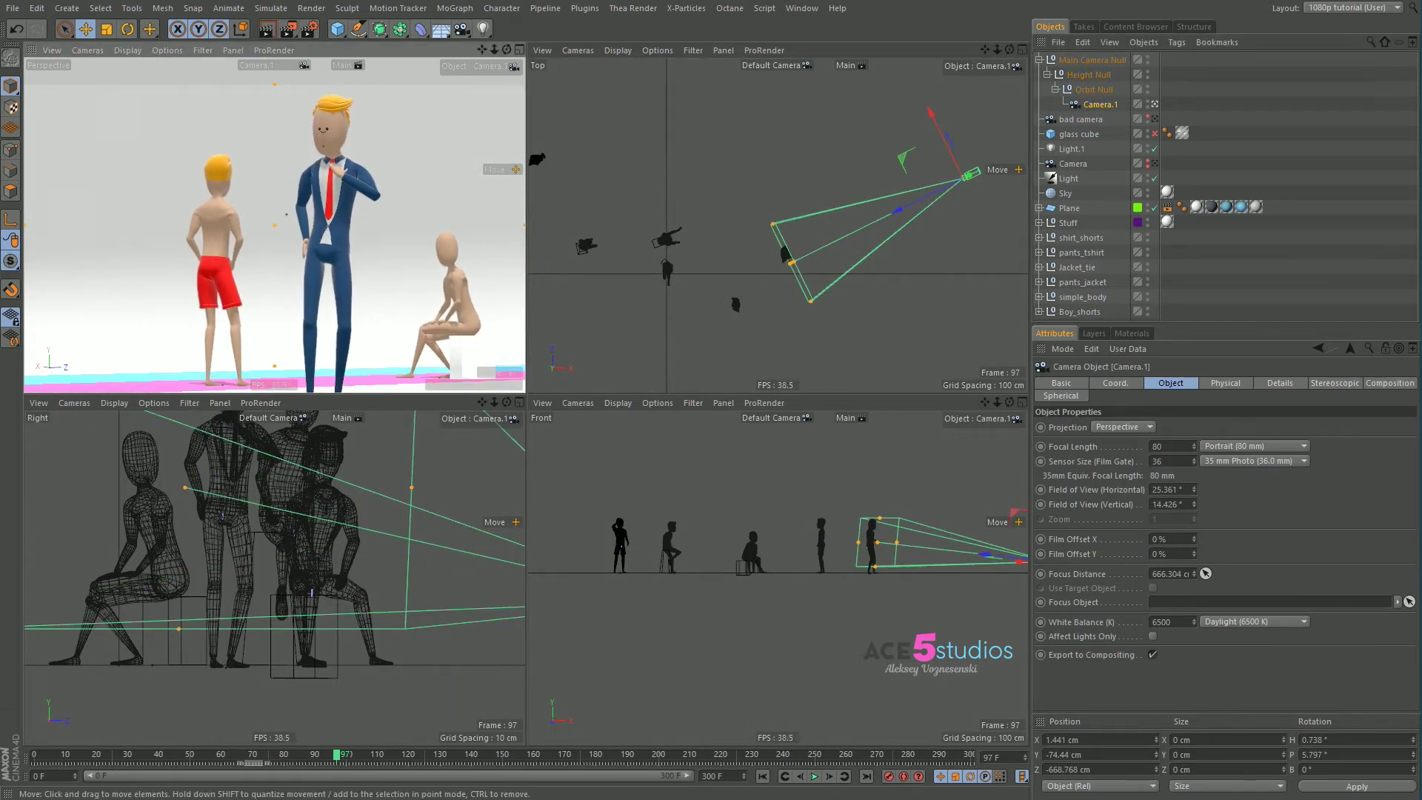
- Go to frame 0 and select the whole camera rig, from the Main Camera Null down to Camera.1
key(shift+f)
click(1084, 62)
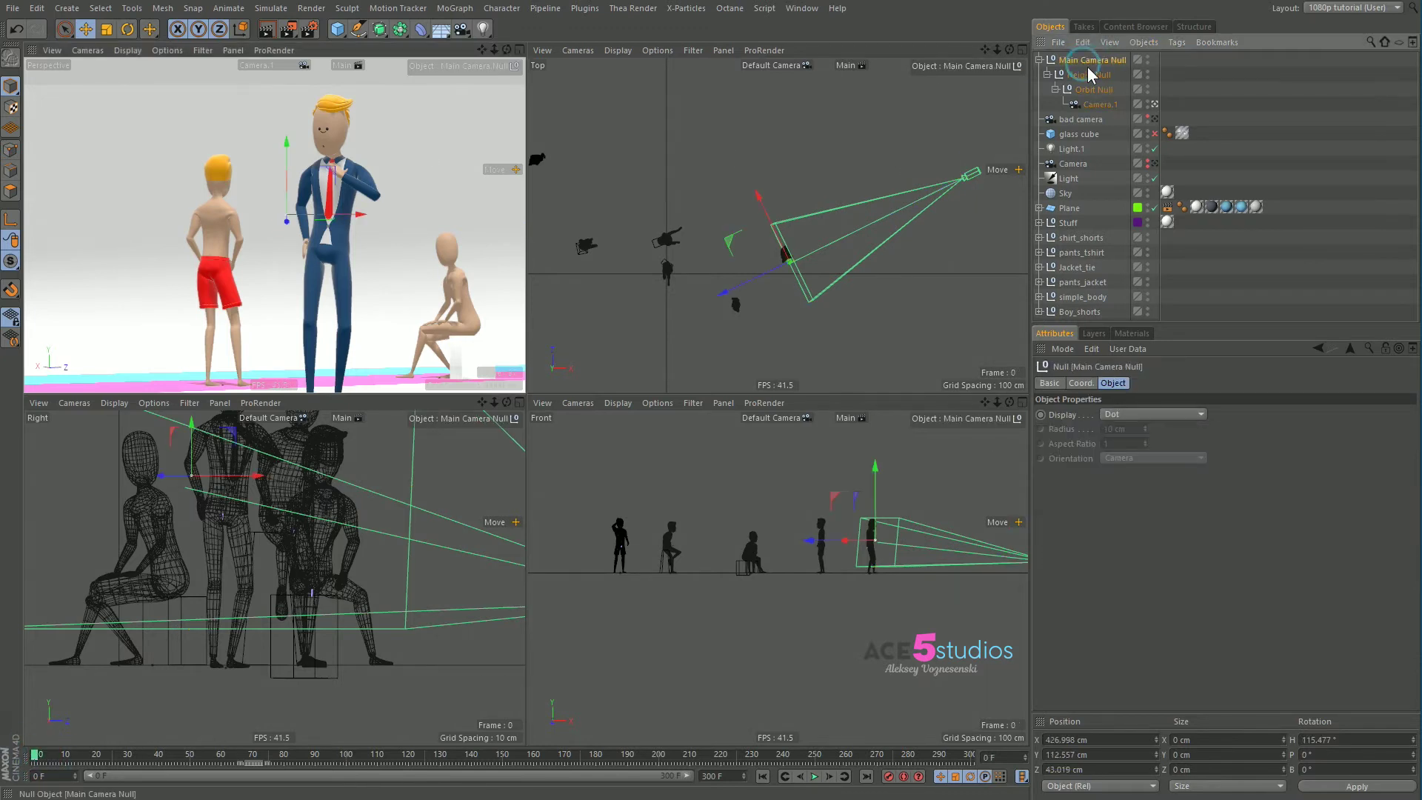
double_click(1101, 90)
click(1081, 60)
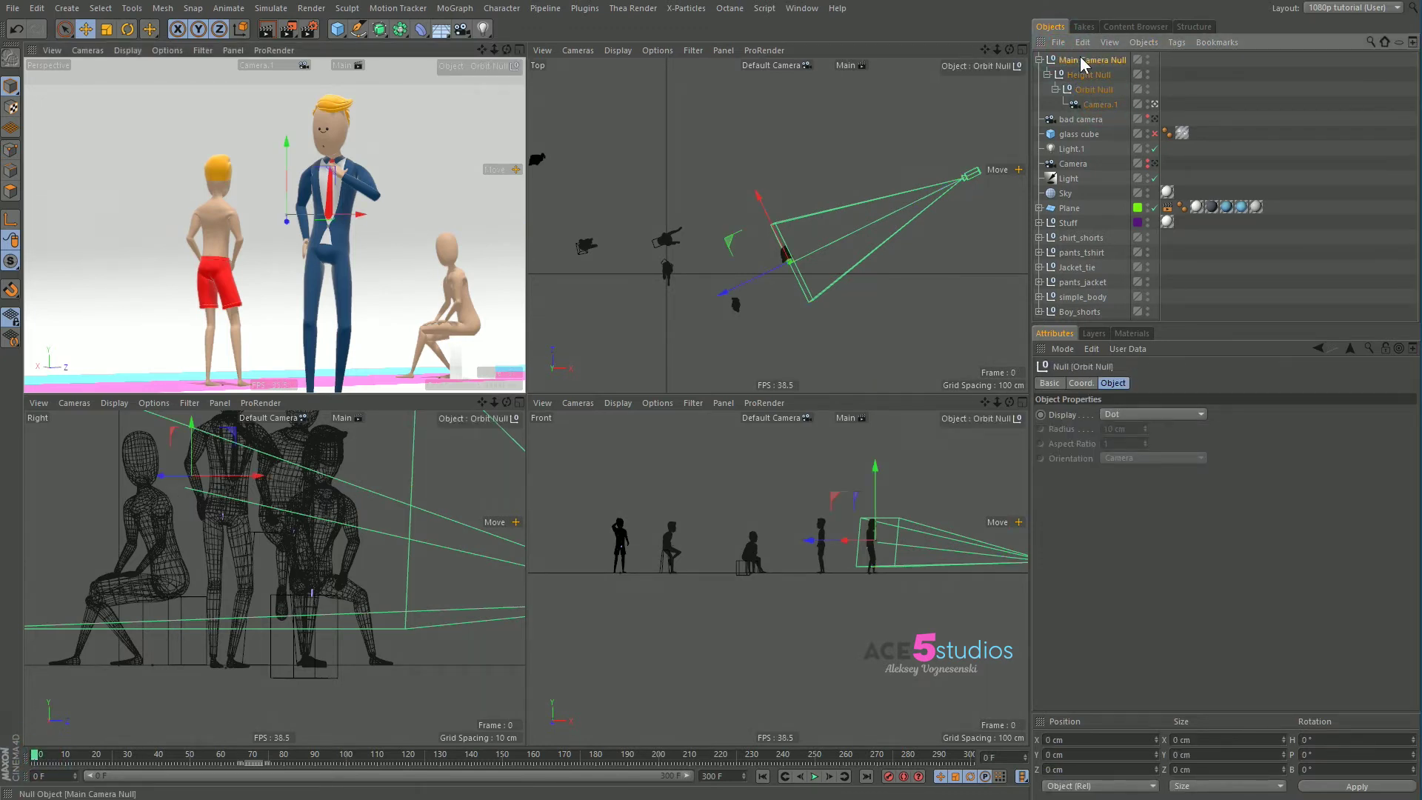
shift+click(1102, 104)
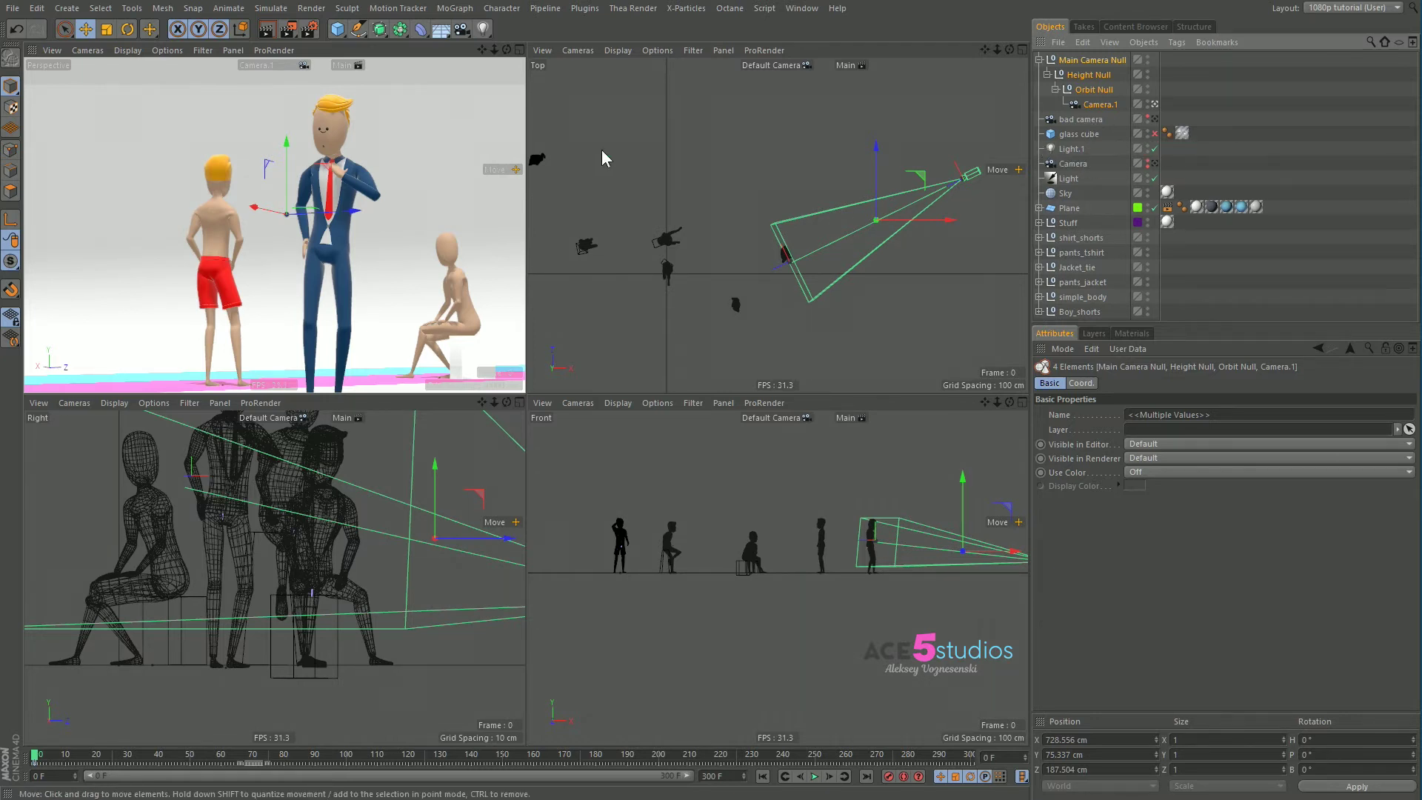
- Rotate only the Orbit Null in the Top view at frame 46, and return the timeline to frame 0
click(1106, 158)
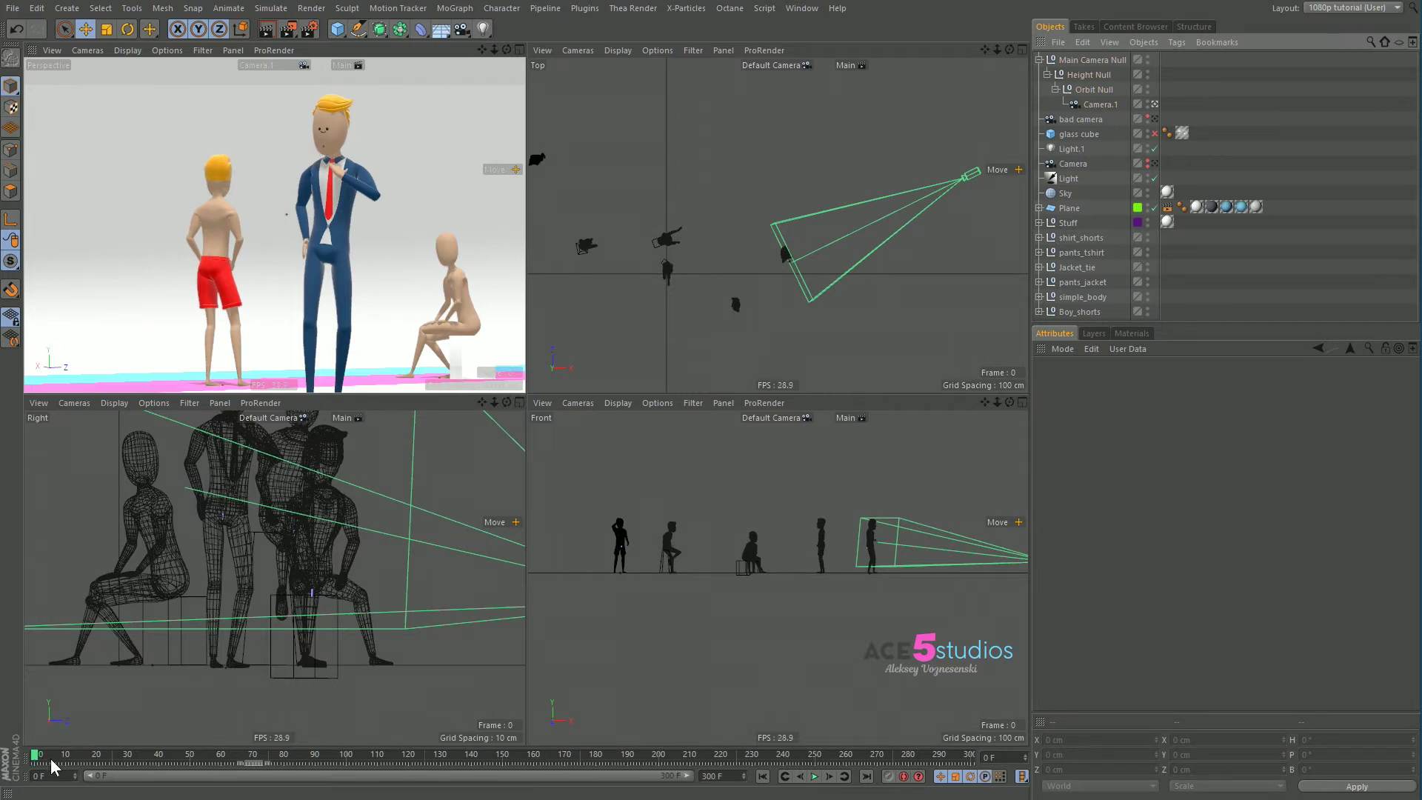
drag(43, 753, 178, 759)
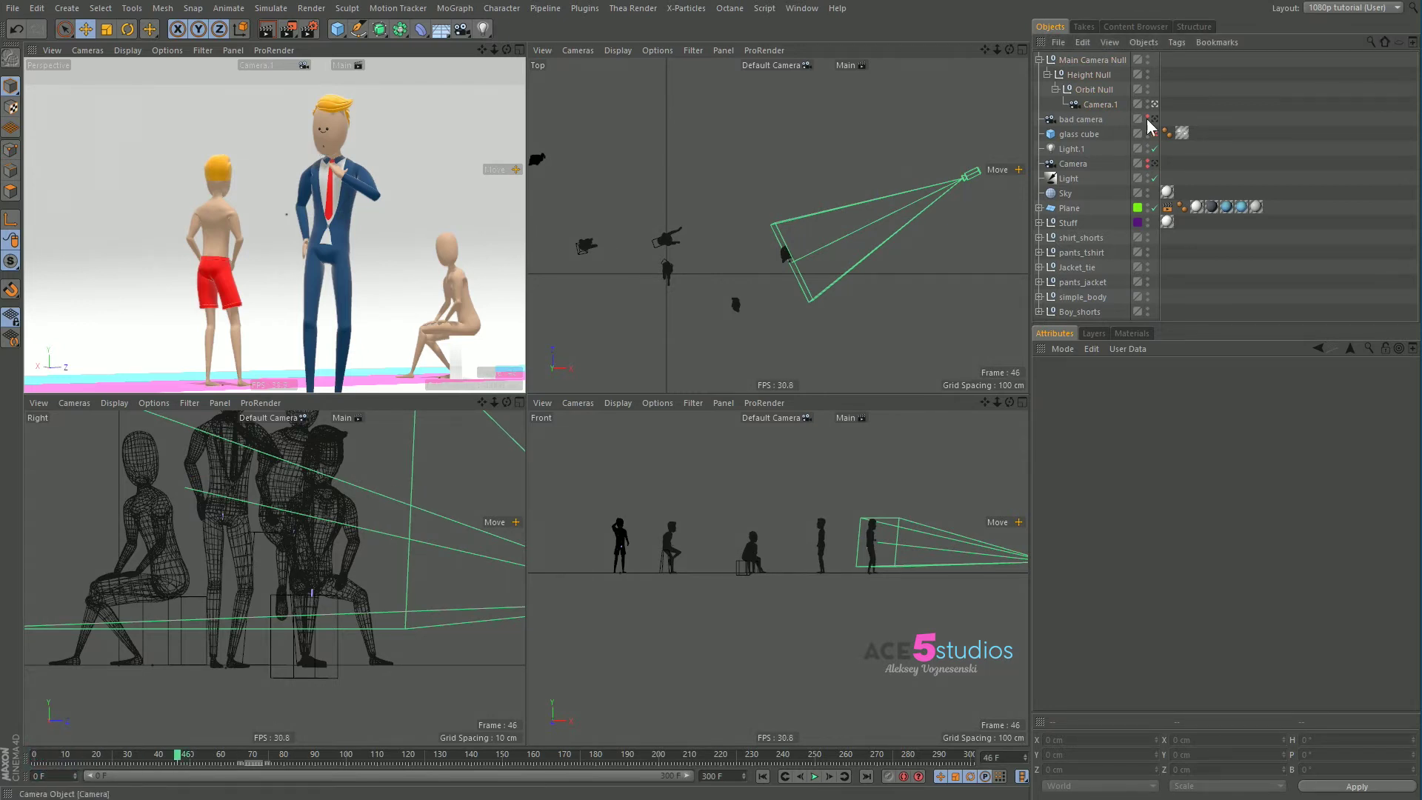
click(1106, 88)
key(r)
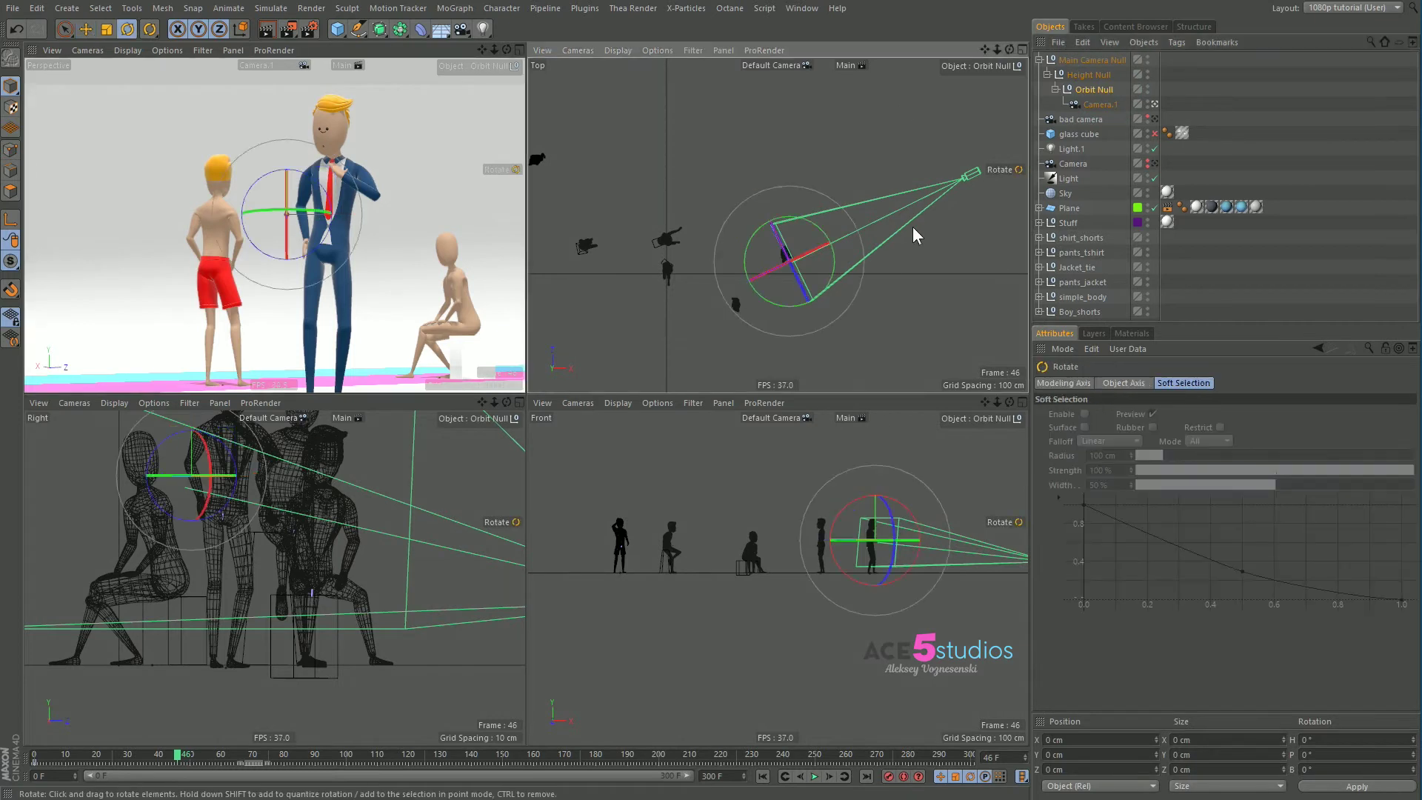
drag(904, 166, 907, 276)
drag(64, 763, 34, 758)
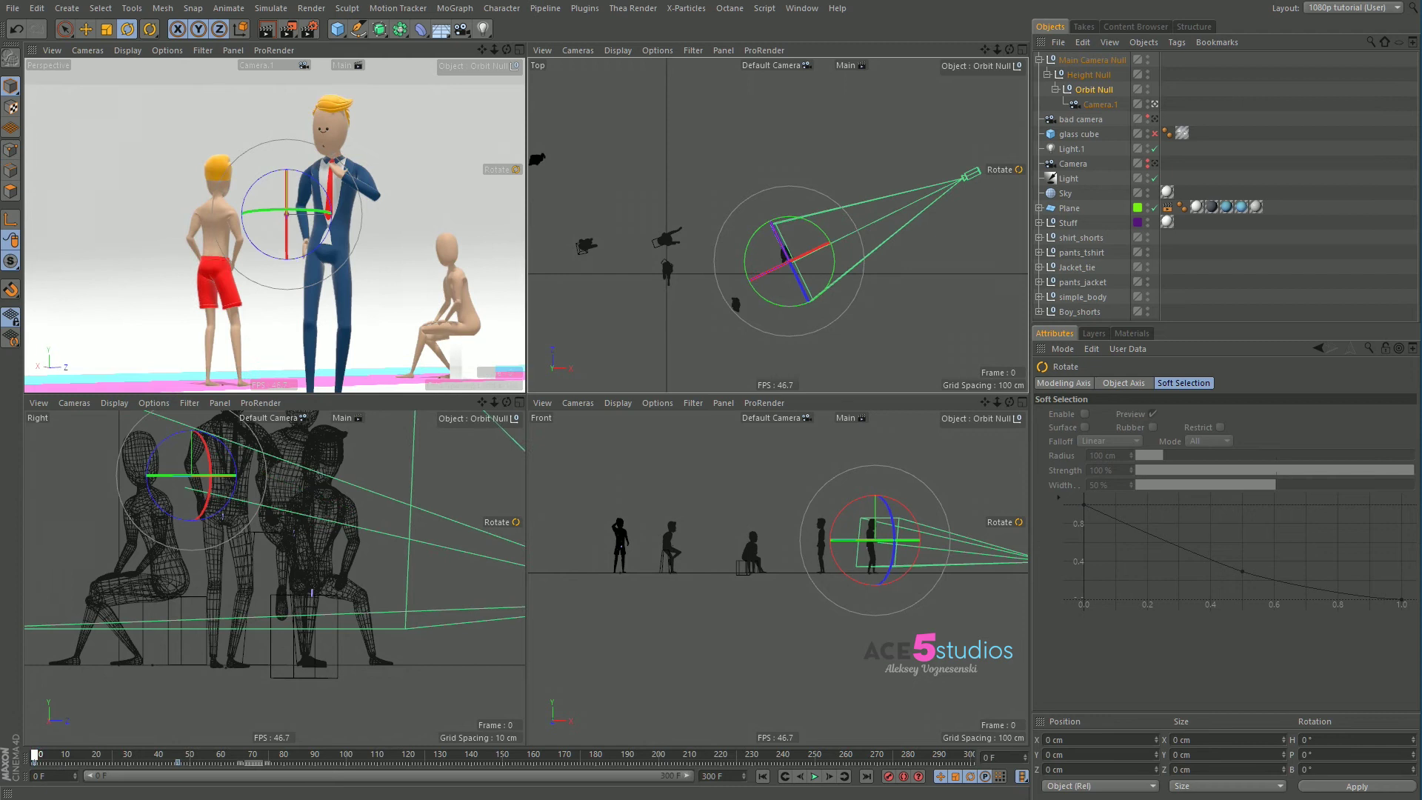
- Move the Main Camera Null onto the suited standing character in the Top view at frame 0
click(1102, 60)
key(e)
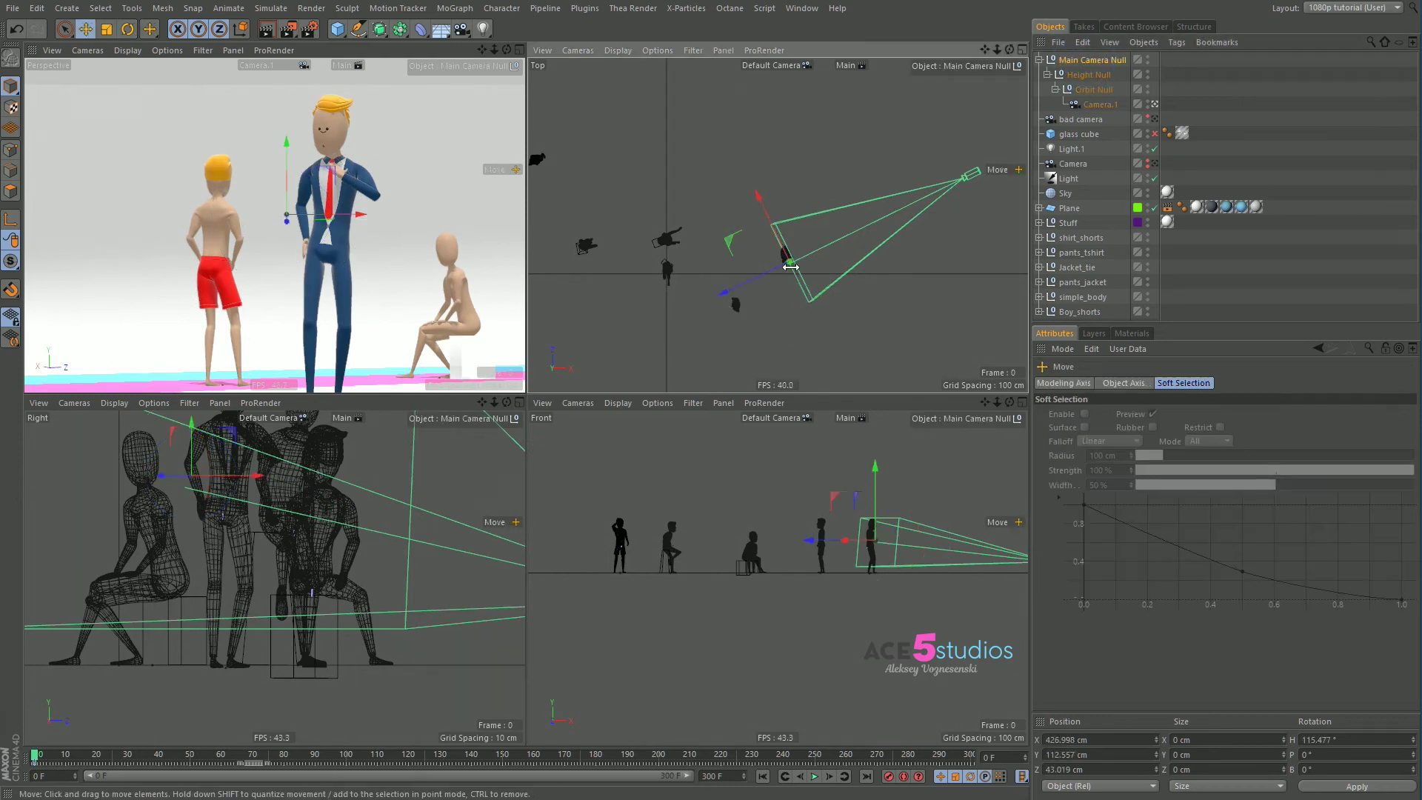
drag(786, 258, 778, 244)
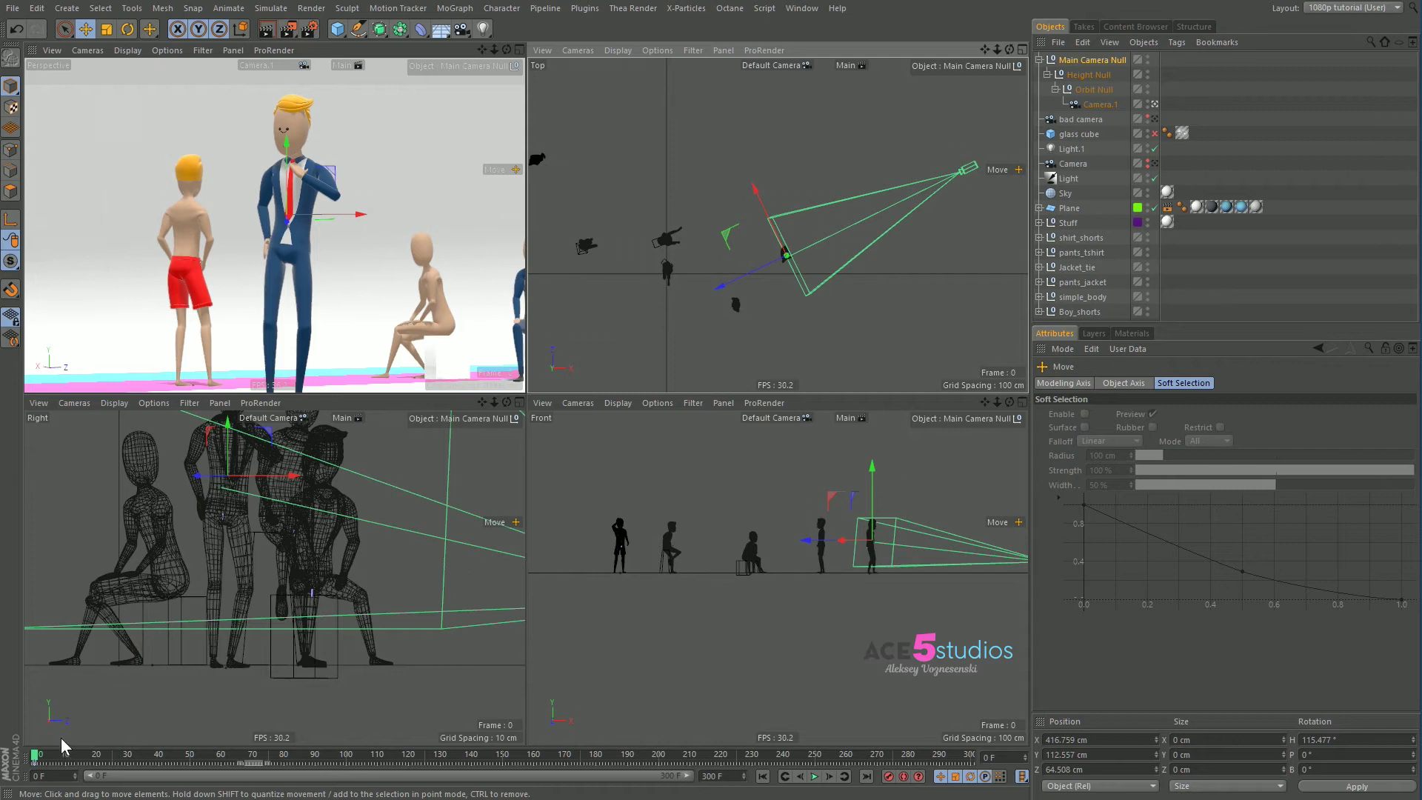
- At frame 86, rotate the Orbit Null in the Top view to a heading of about -117°
drag(36, 758, 253, 768)
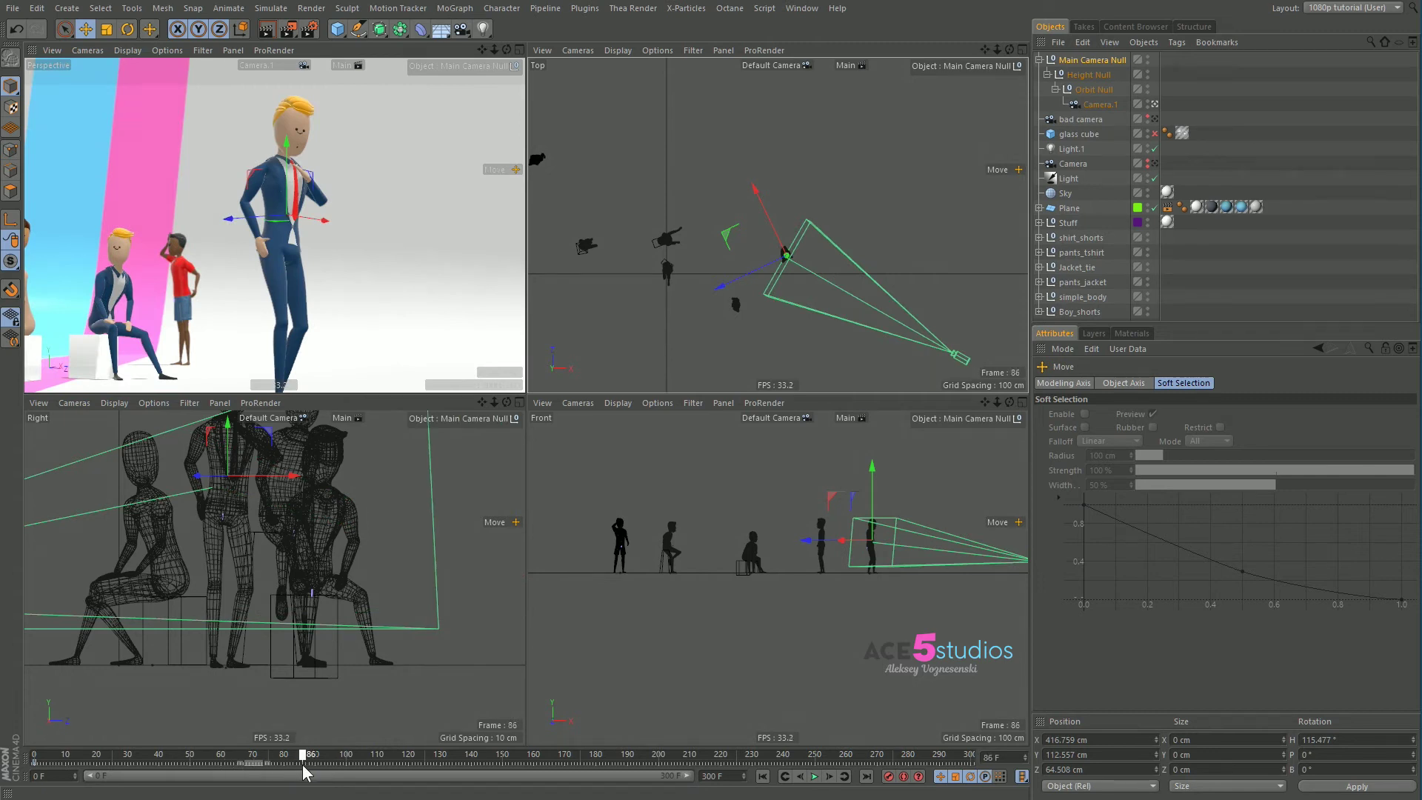
click(1094, 88)
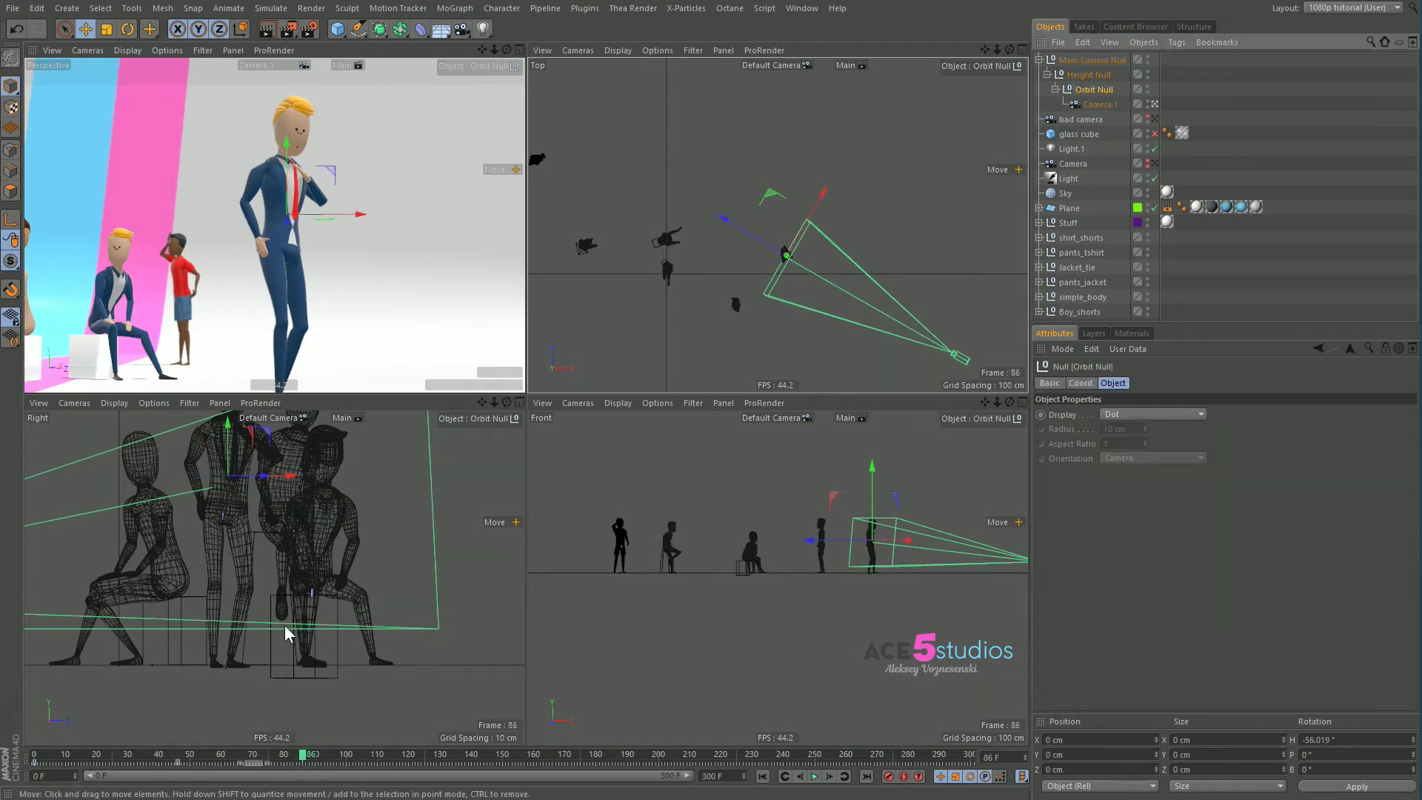
key(r)
drag(833, 234, 814, 281)
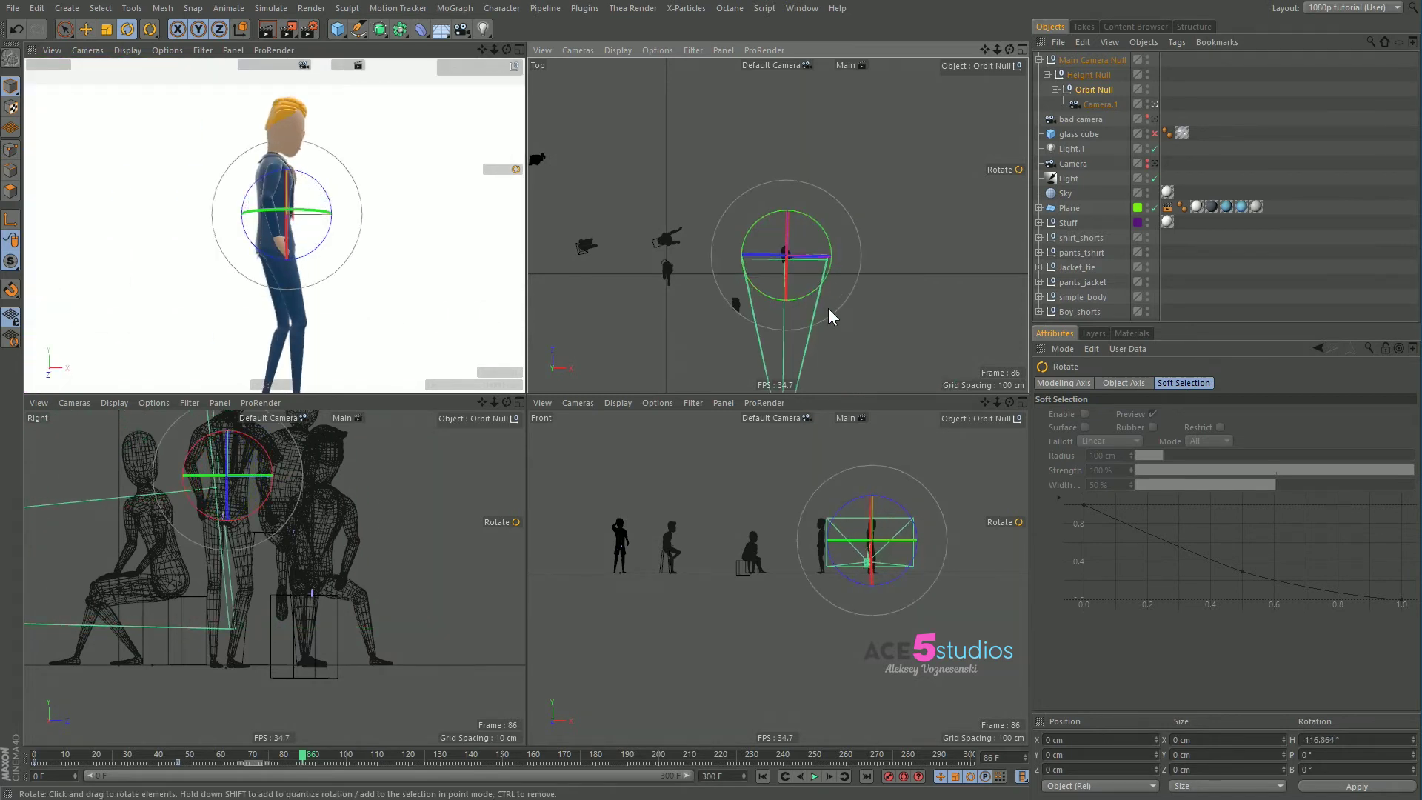
- Move the Main Camera Null in the Top view onto the shirtless character in red shorts at frame 86
click(1095, 64)
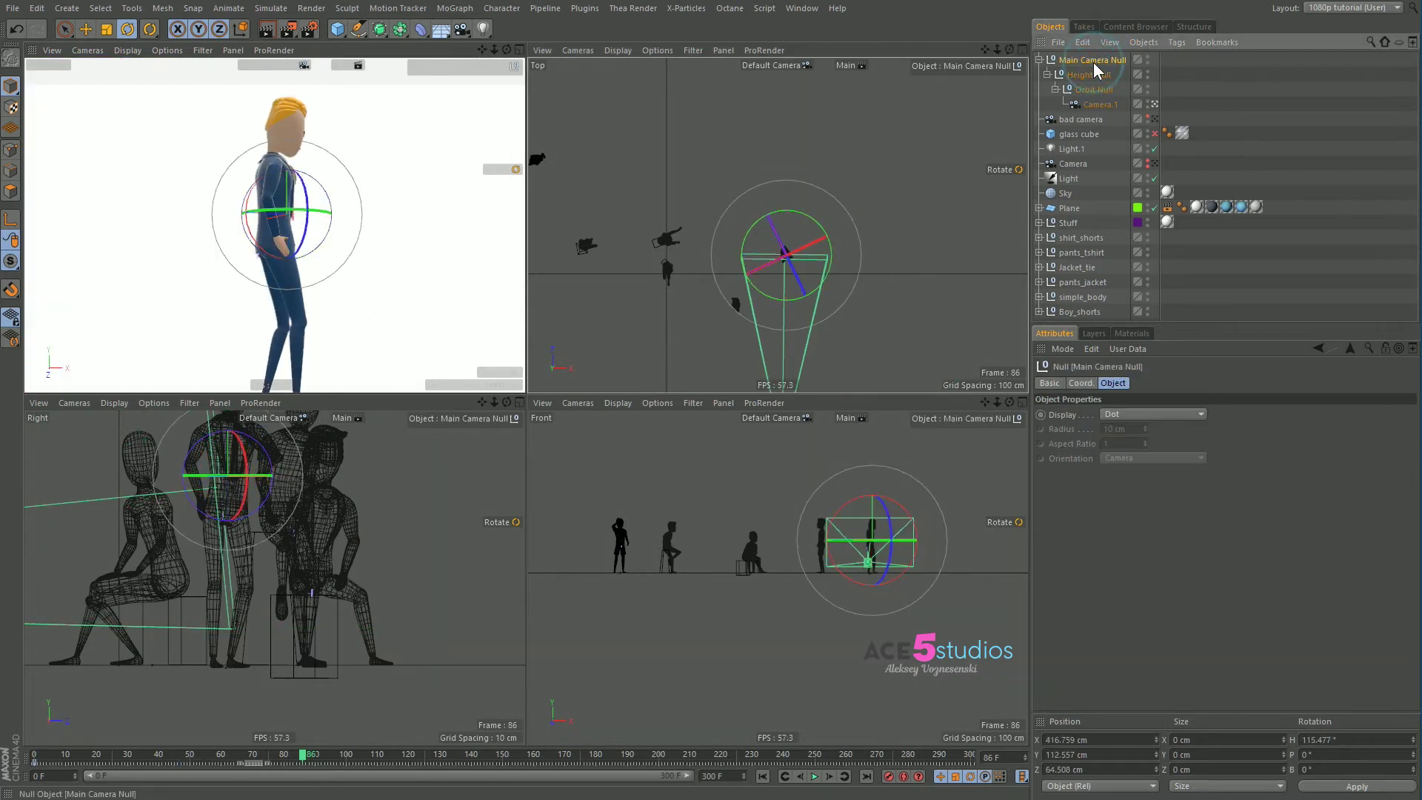
key(e)
drag(811, 278, 767, 321)
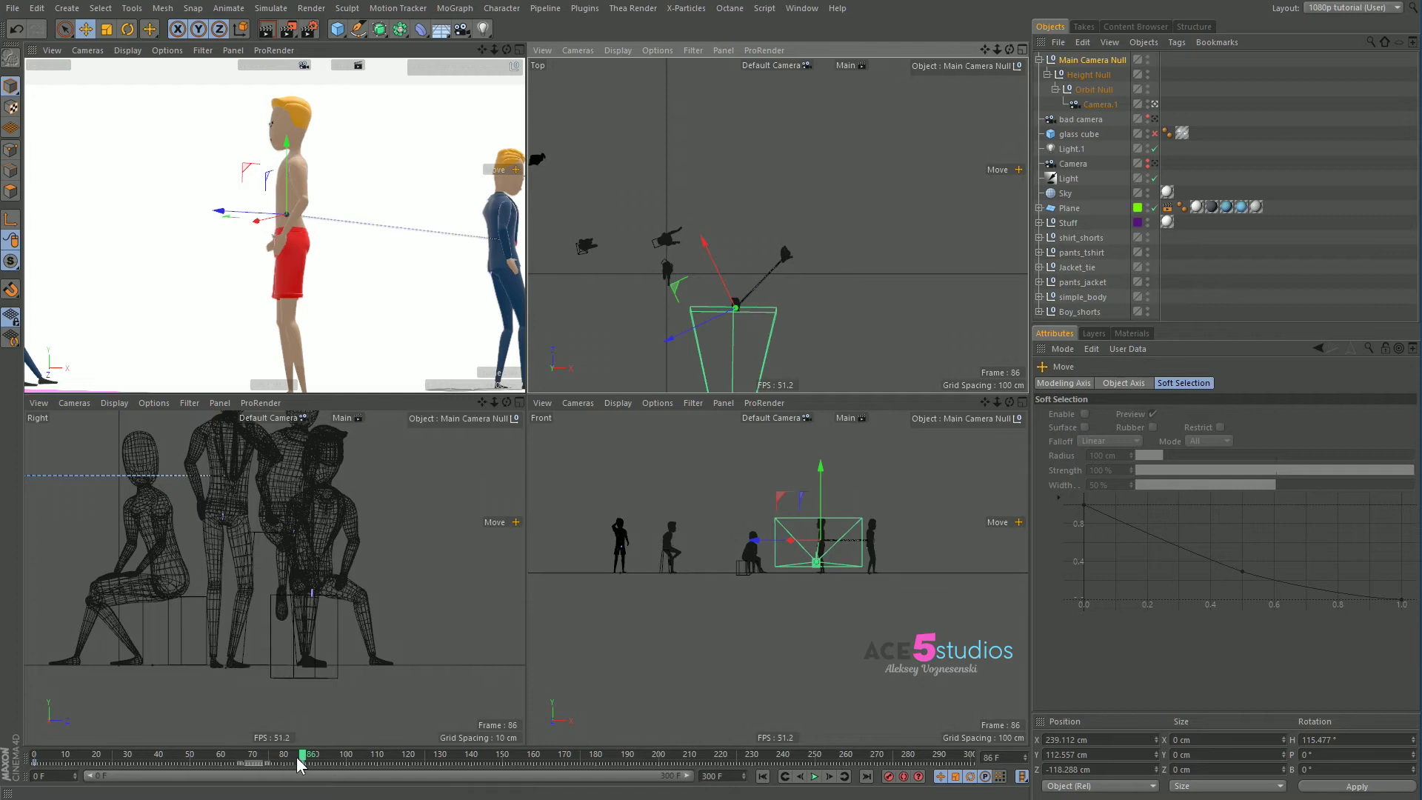
- Preview the camera move from frame 0 and copy the Main Camera Null's starting keys to frame 39
drag(303, 754, 31, 778)
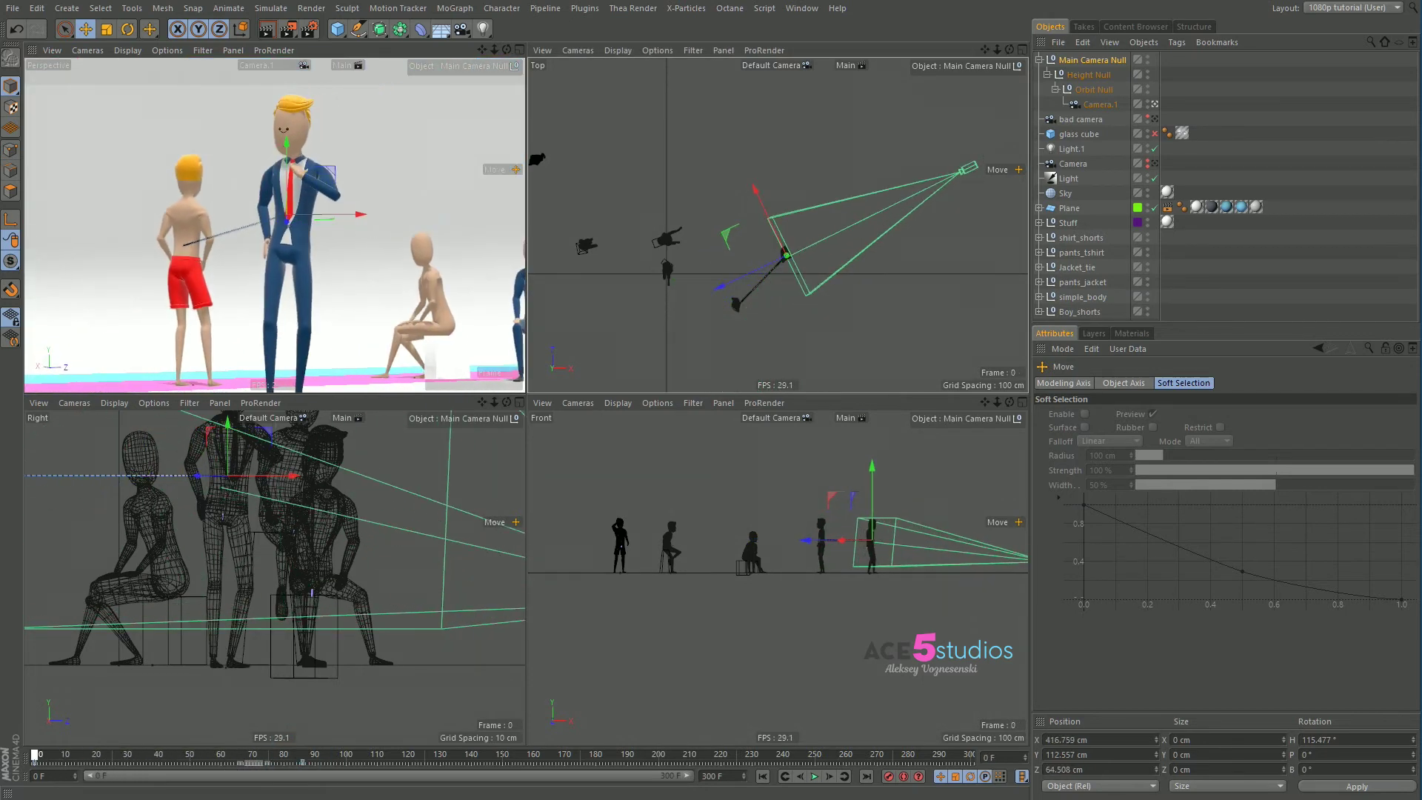
key(F8)
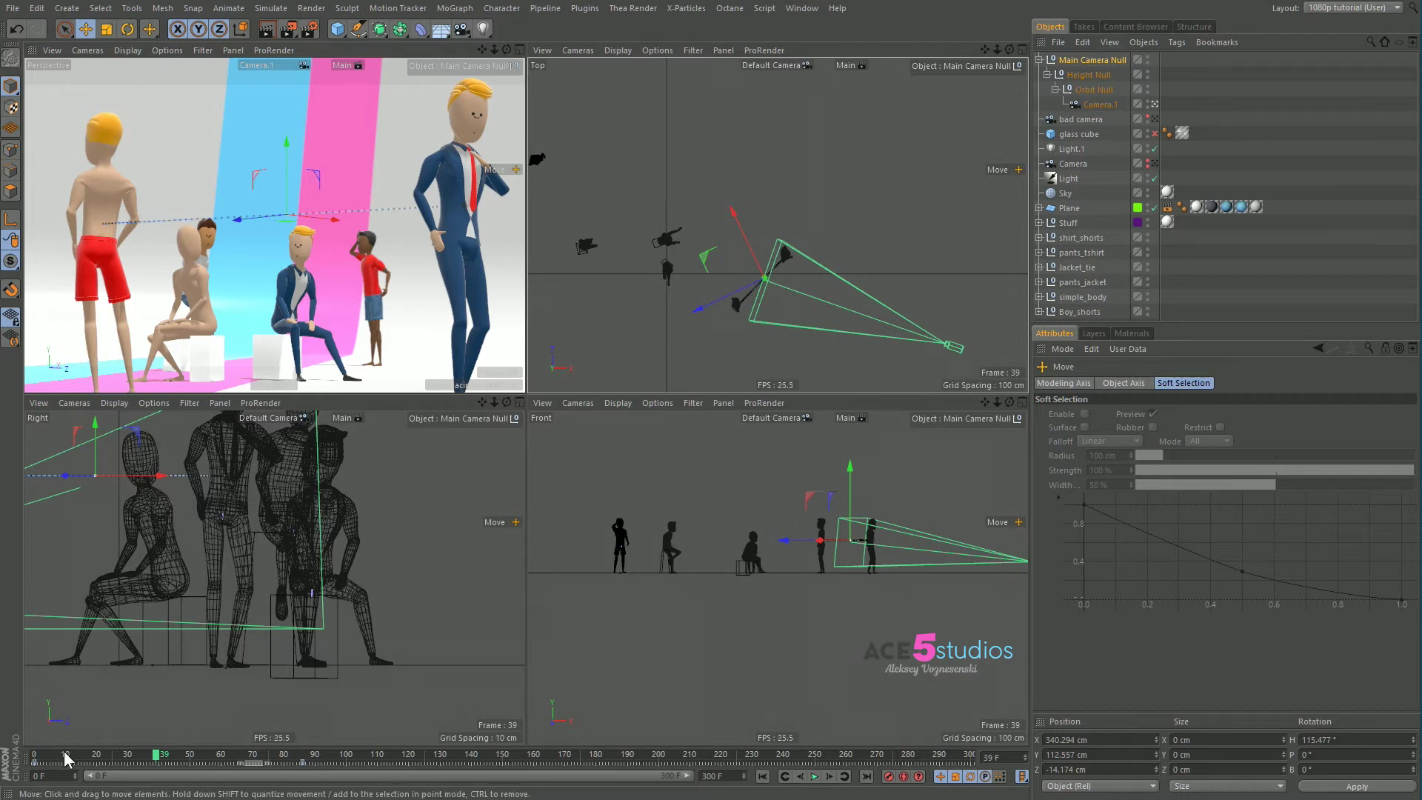
drag(33, 761, 304, 794)
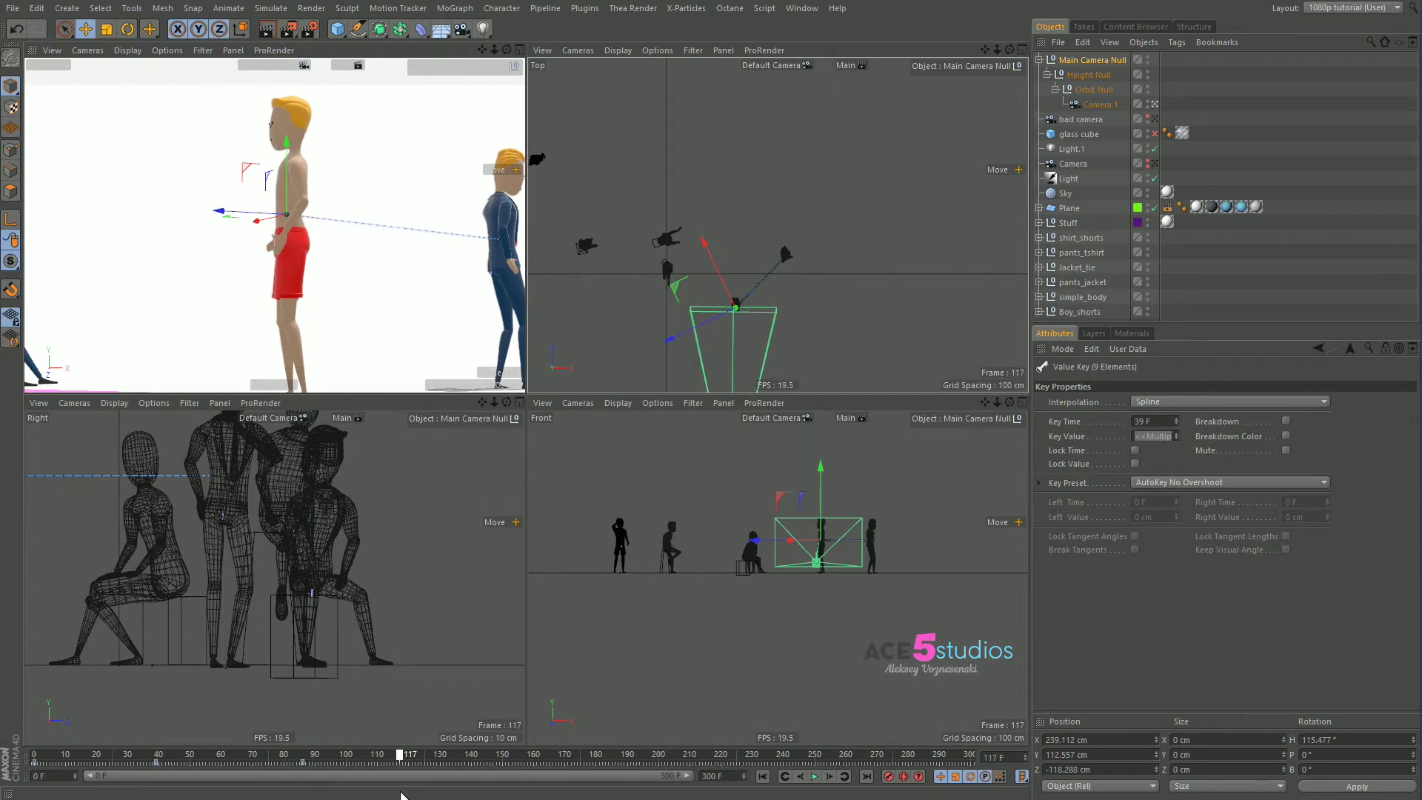
- At frame 130, rotate the Orbit Null around the shirtless character to a heading of about -196°
click(1104, 89)
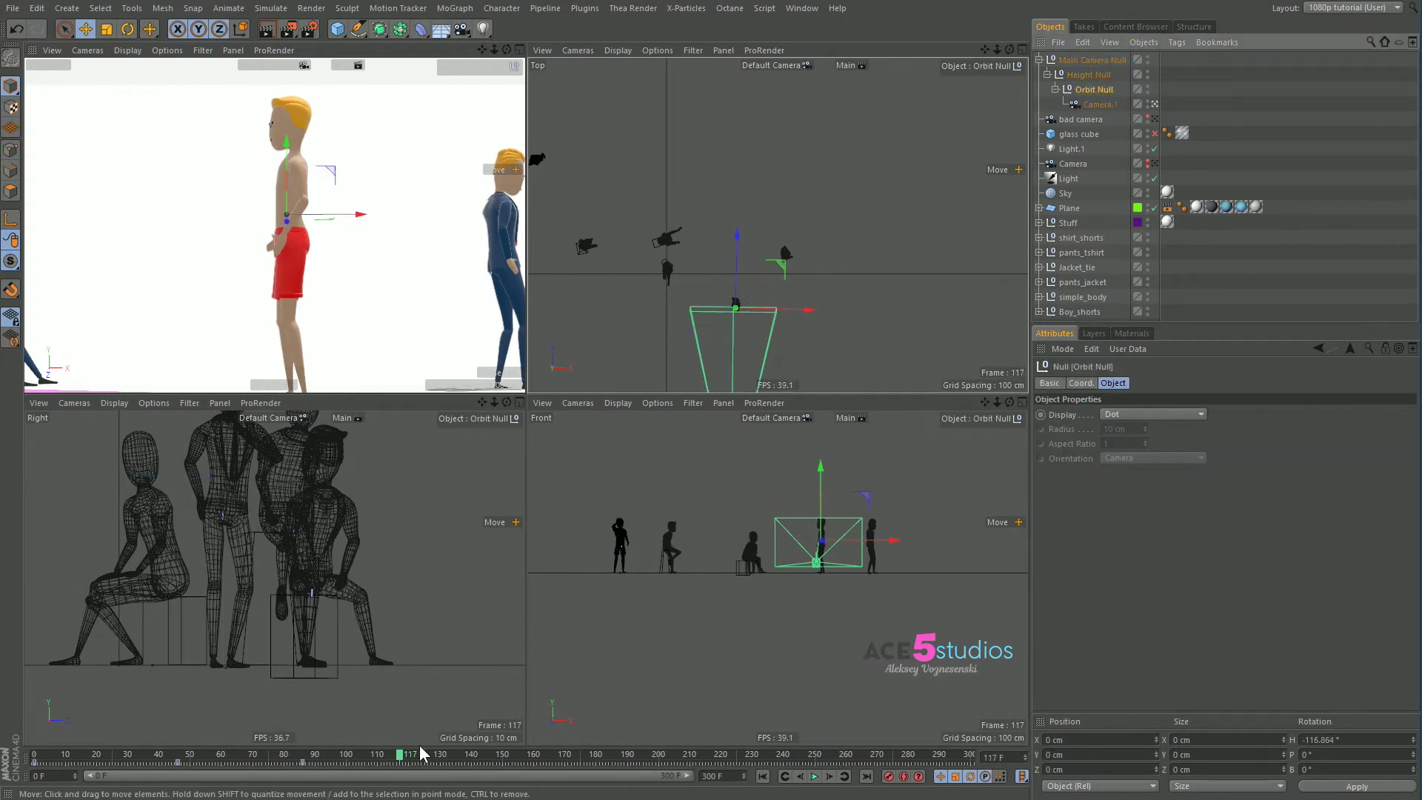
drag(419, 753, 440, 753)
key(r)
drag(842, 237, 826, 407)
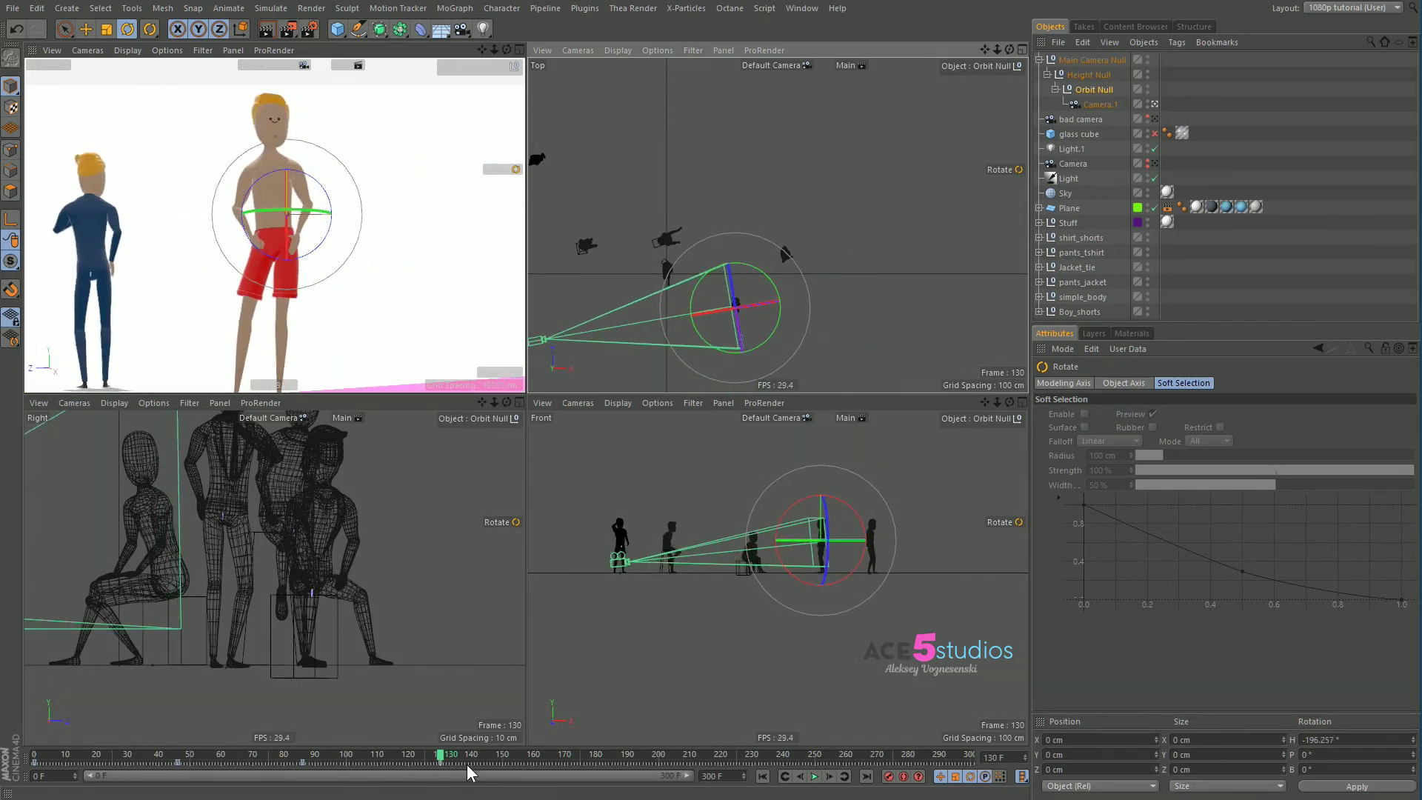
- At frame 164, move the Main Camera Null in the Top view onto the seated suited character
drag(442, 763, 511, 763)
click(1092, 60)
key(e)
drag(842, 330, 766, 262)
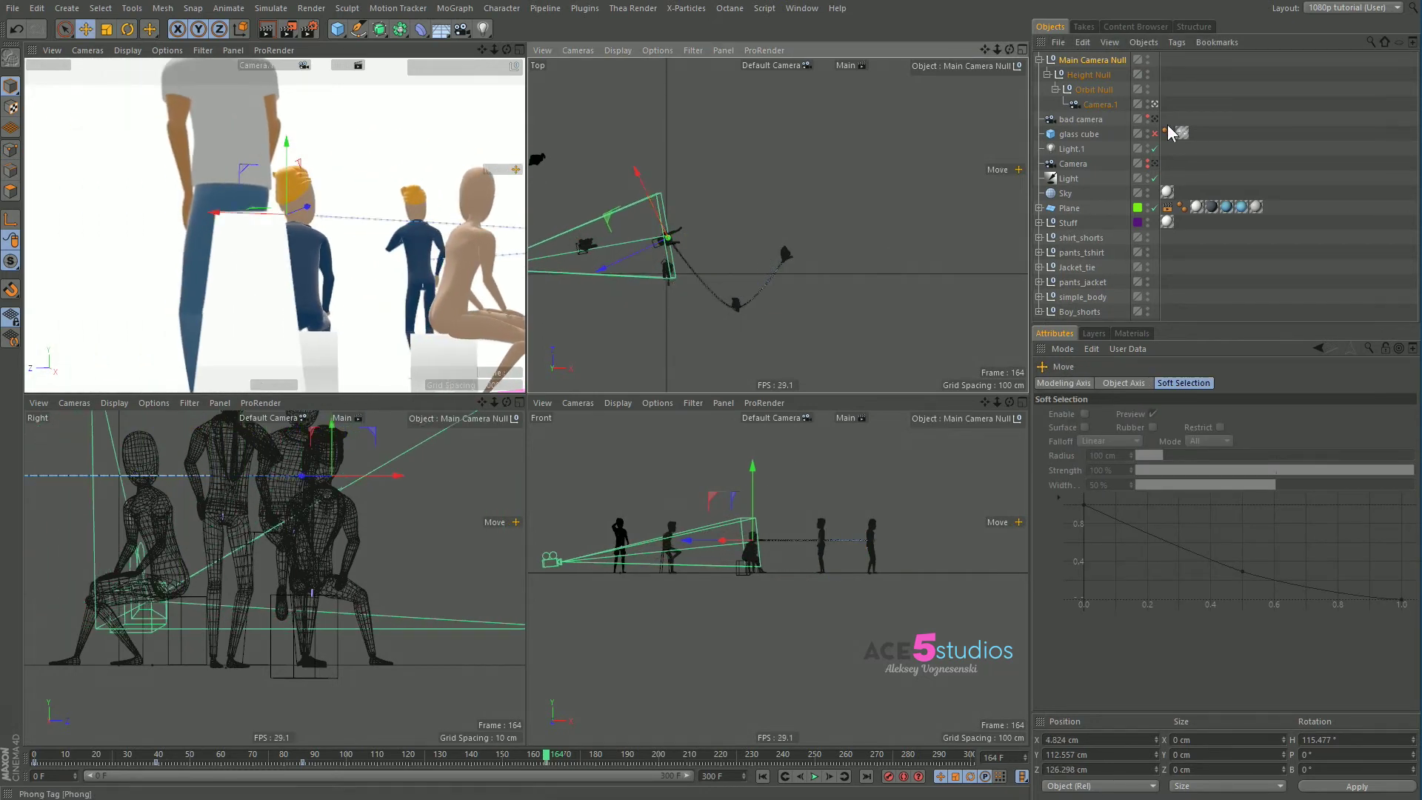
- Rotate the Orbit Null at frame 164 to a heading of about -397° to face the seated suited character, and deselect it
click(1093, 90)
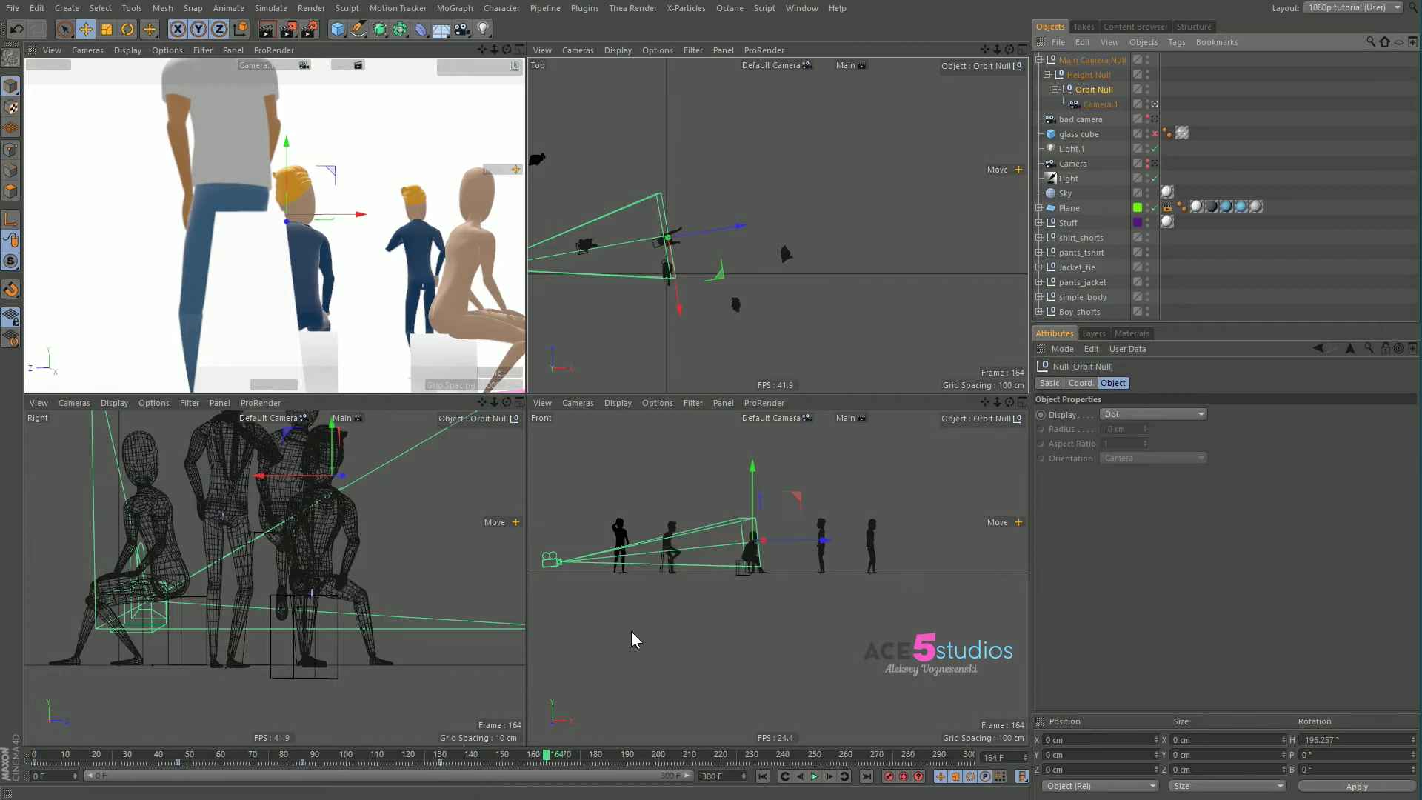
key(r)
mouse_move(829, 148)
mouse_down()
mouse_move(817, 272)
mouse_move(676, 339)
mouse_move(650, 331)
mouse_move(663, 337)
mouse_move(831, 139)
mouse_up()
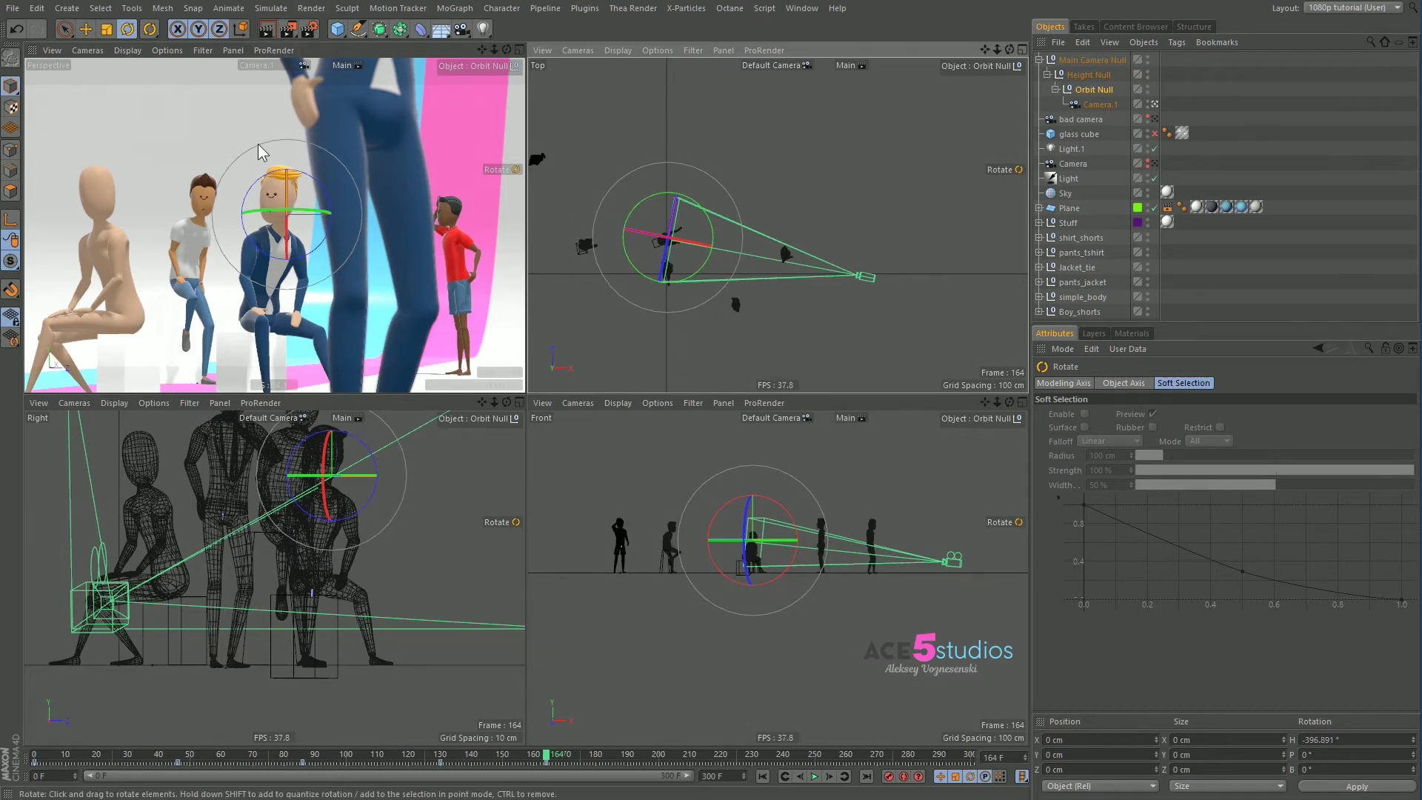
click(1303, 282)
- Copy the Main Camera Null's frame 164 keys to frame 207 to hold the camera on the seated character
click(539, 757)
drag(538, 757, 605, 776)
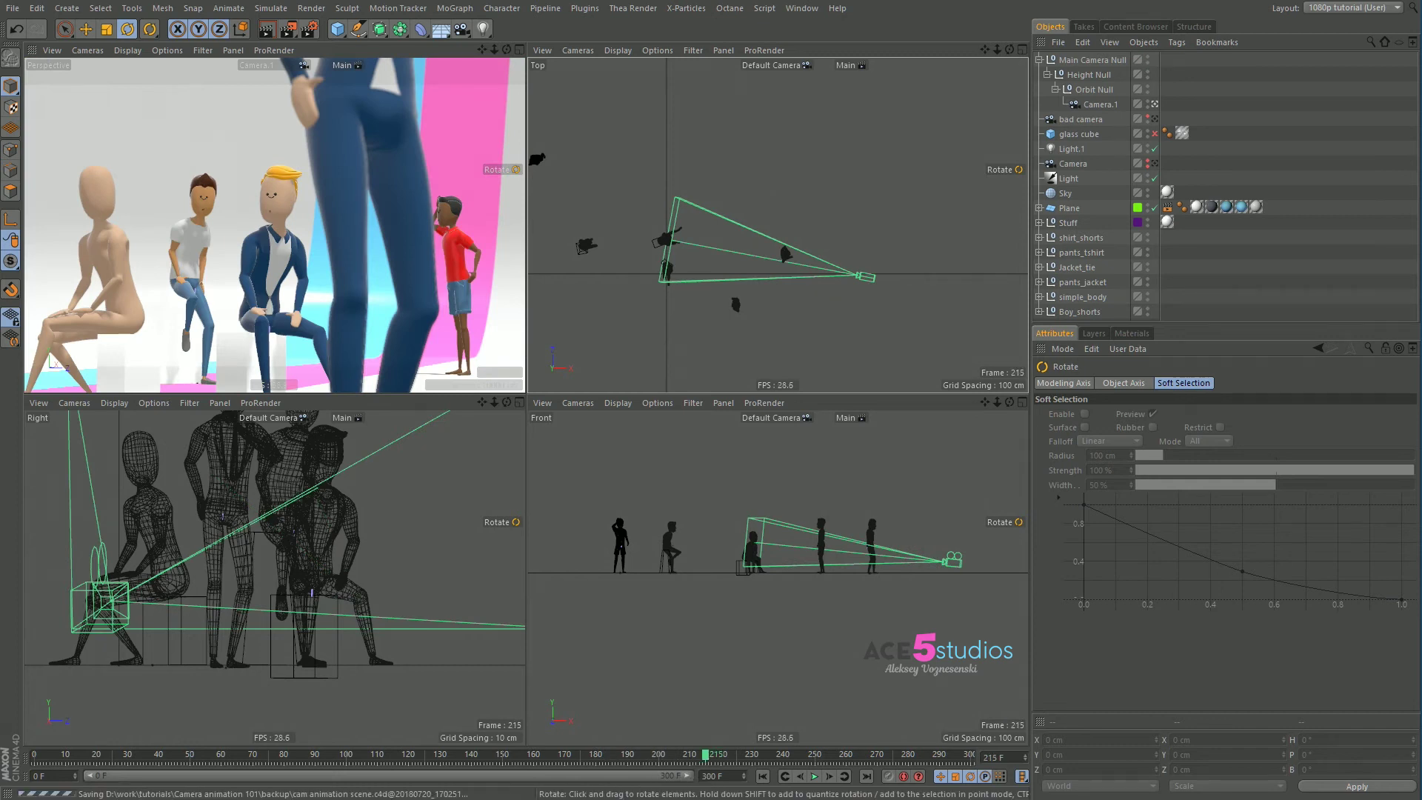
click(1102, 60)
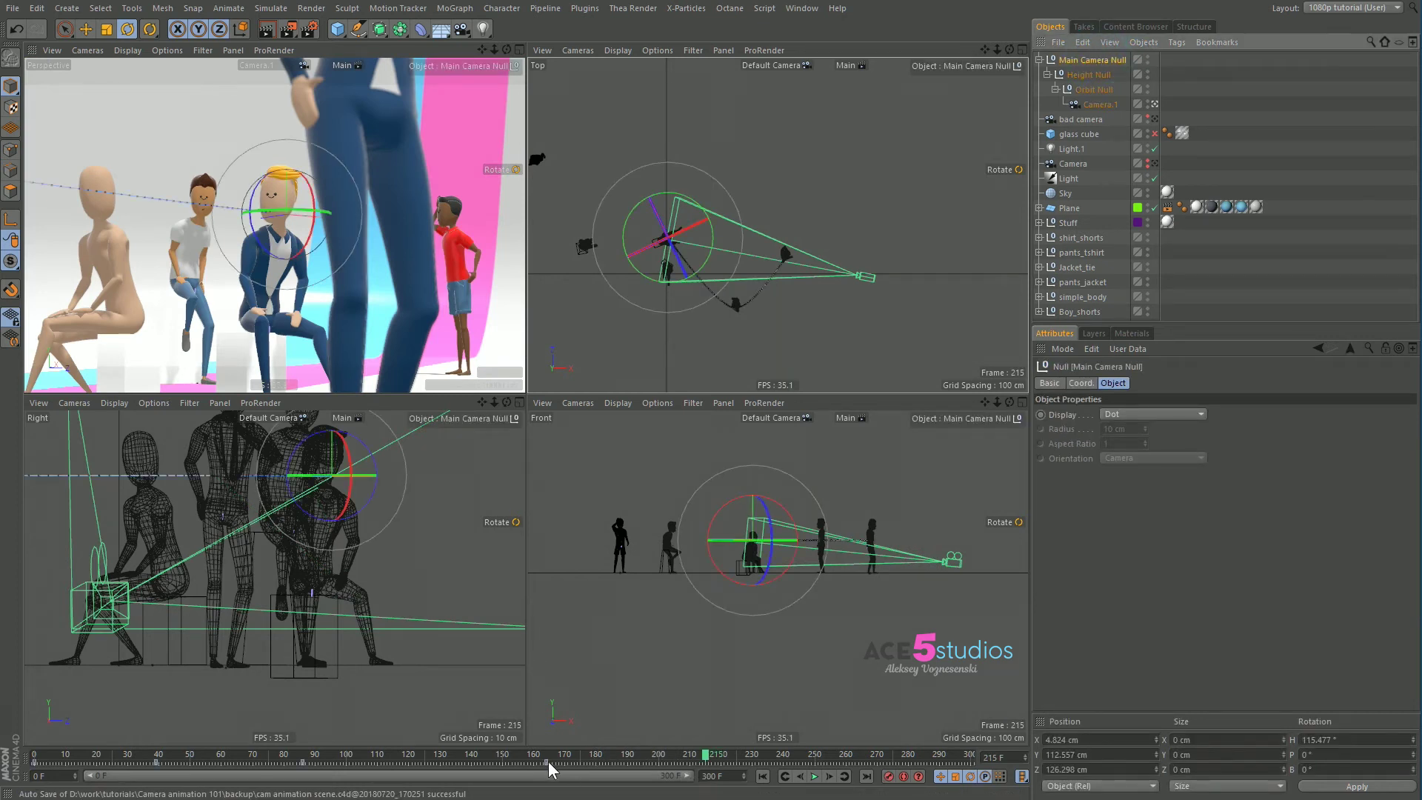
click(649, 763)
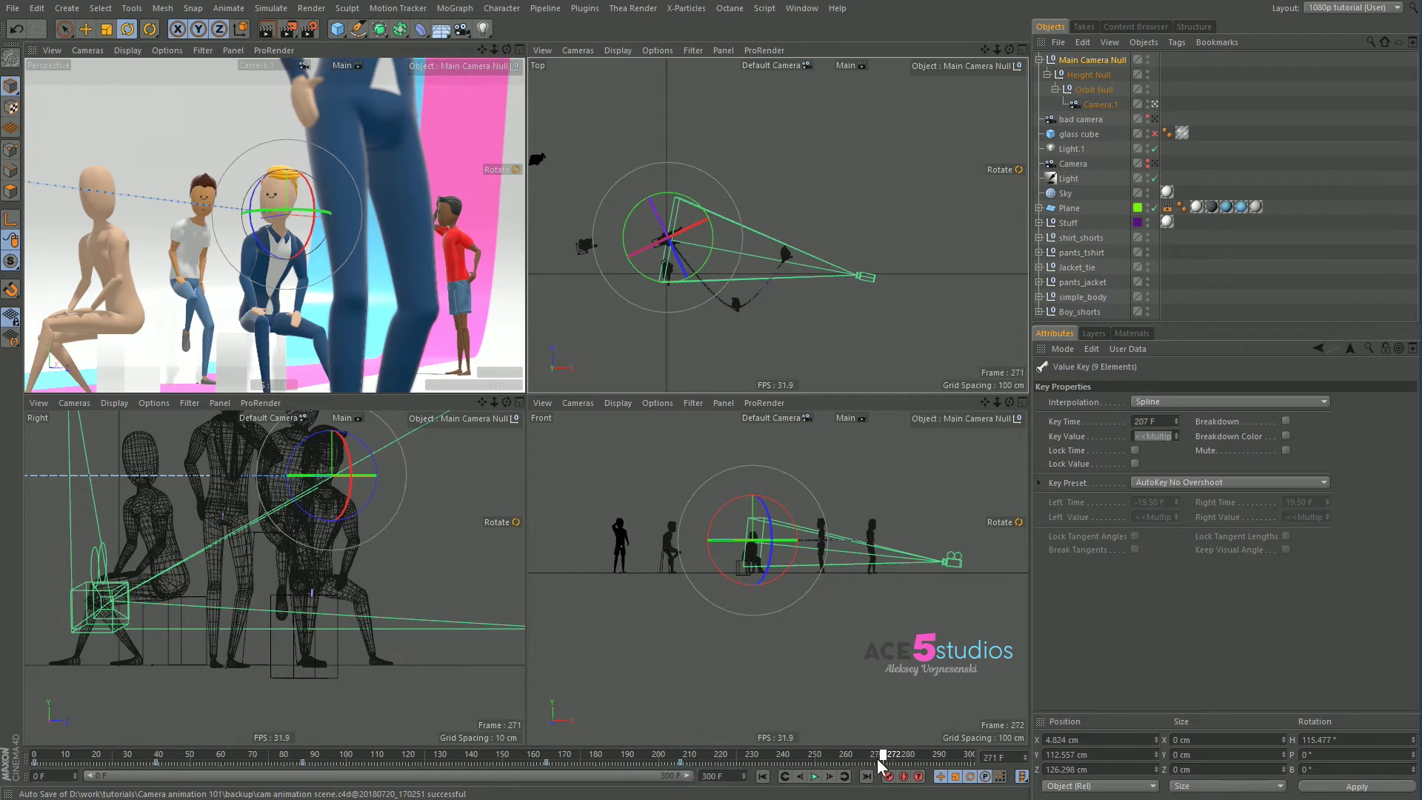
- At frame 269, move the Main Camera Null in the Top view onto the standing character in the red shirt
drag(877, 758, 874, 758)
alt+middle_drag(591, 149, 690, 206)
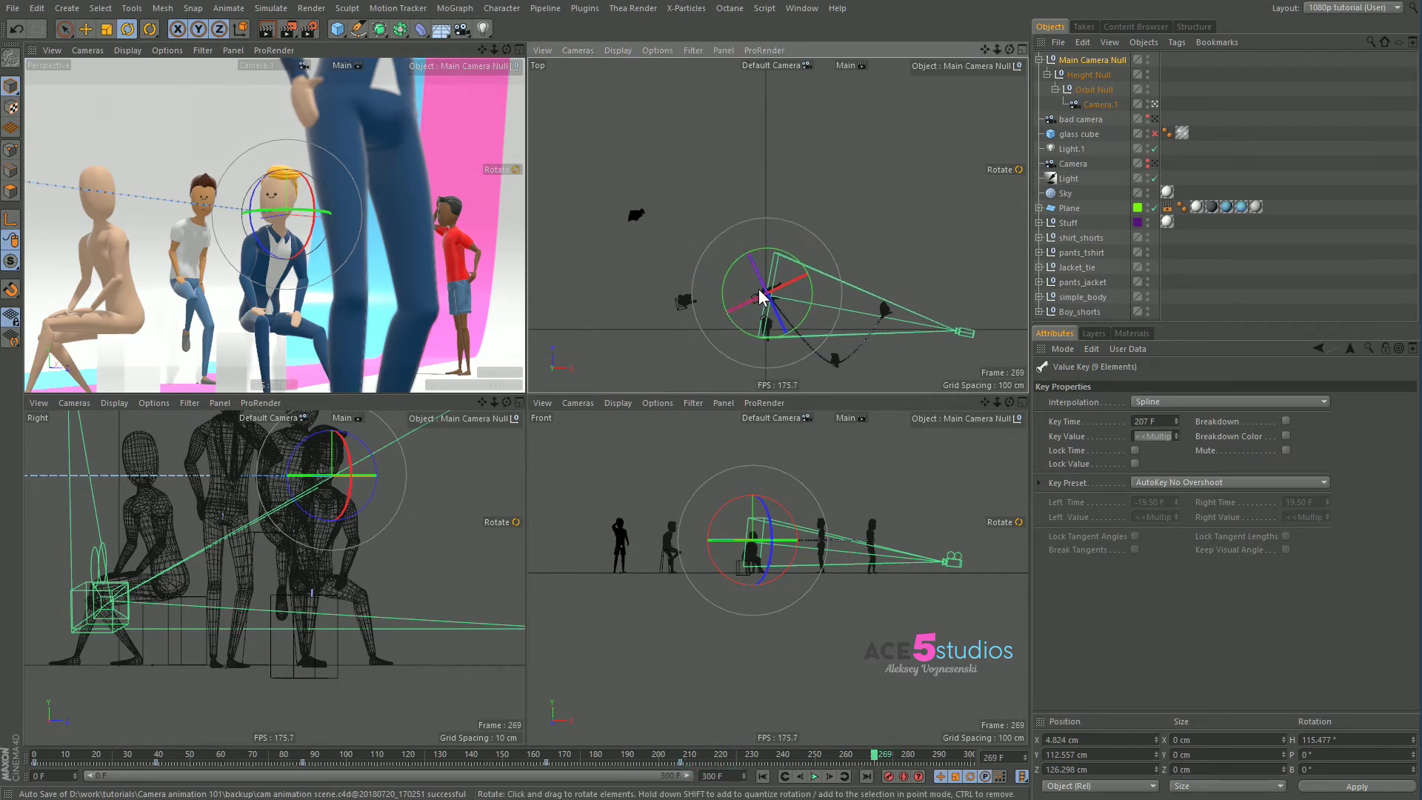
key(e)
drag(784, 317, 656, 237)
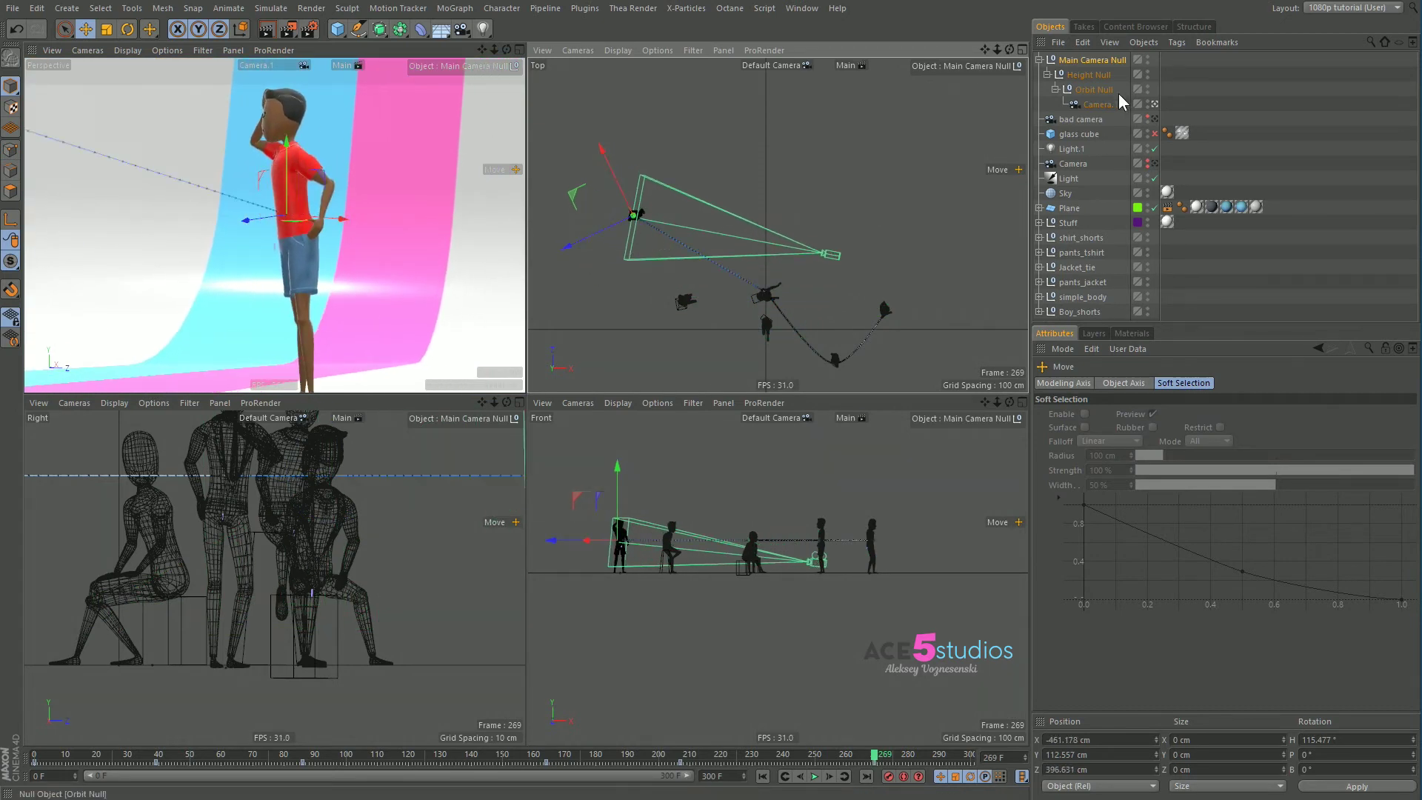
- Rotate the Orbit Null at frame 269 to a heading of about -490° to face the red-shirted character
click(1095, 90)
key(r)
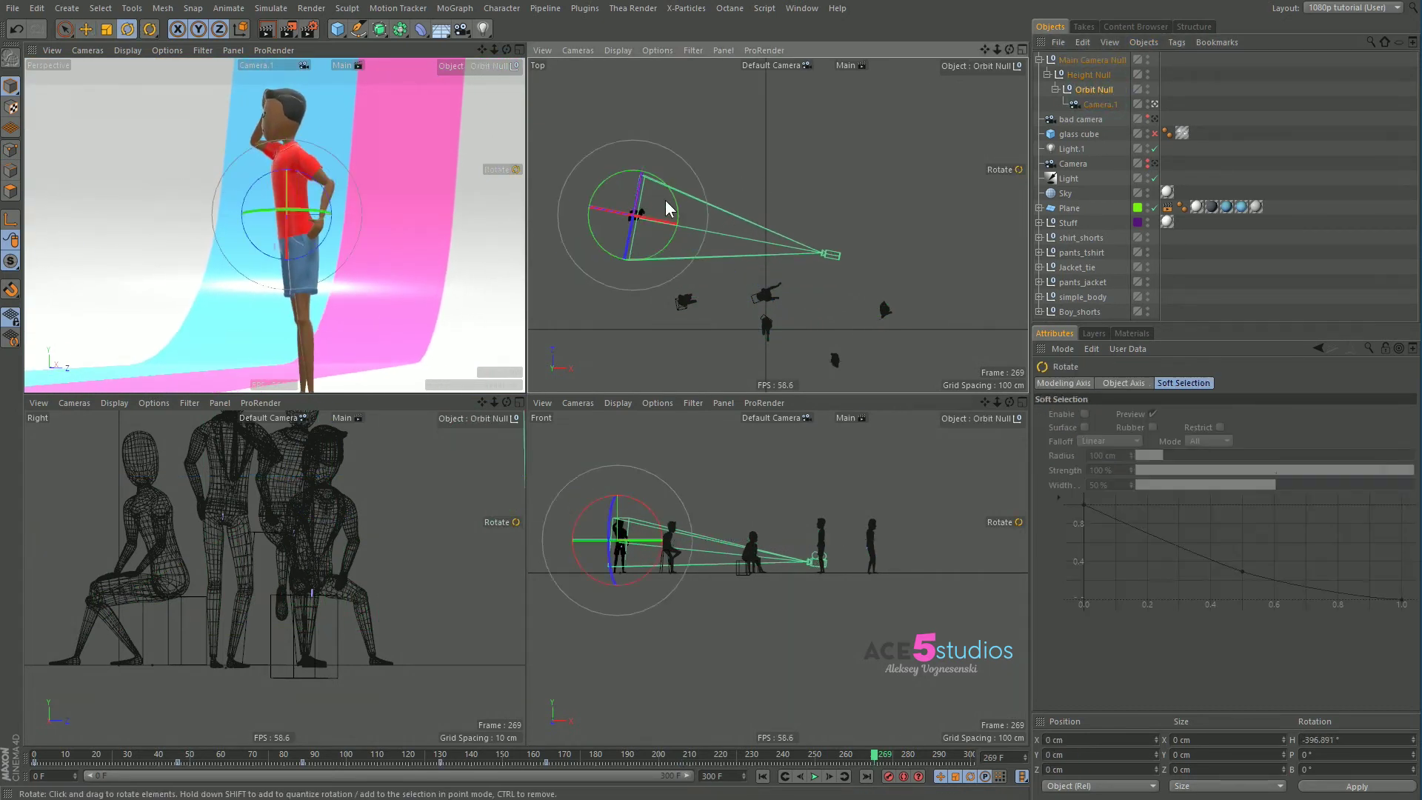
drag(672, 201, 655, 269)
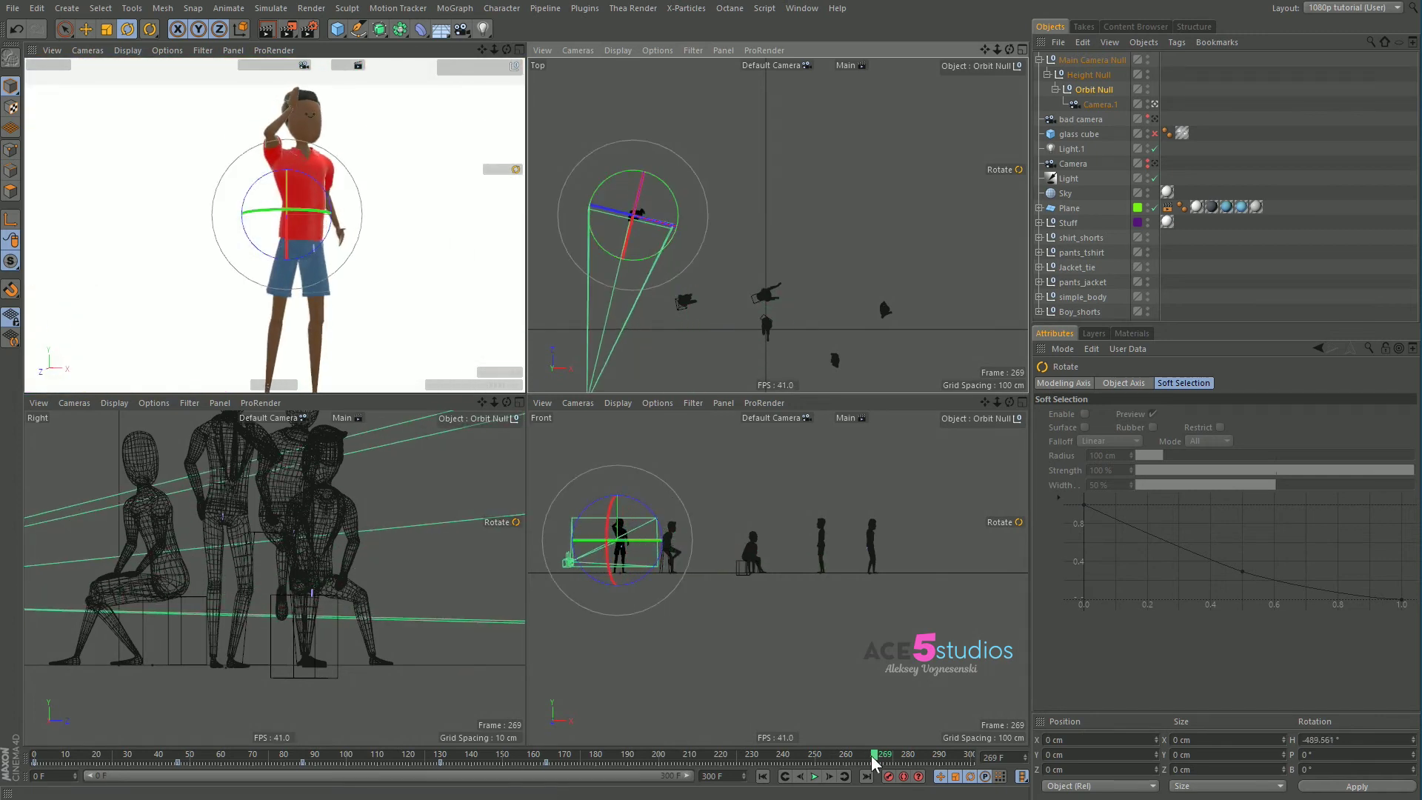
- Play back the camera animation and copy the Main Camera Null's frame 86 keys to frame 105
drag(874, 757, 638, 767)
key(F8)
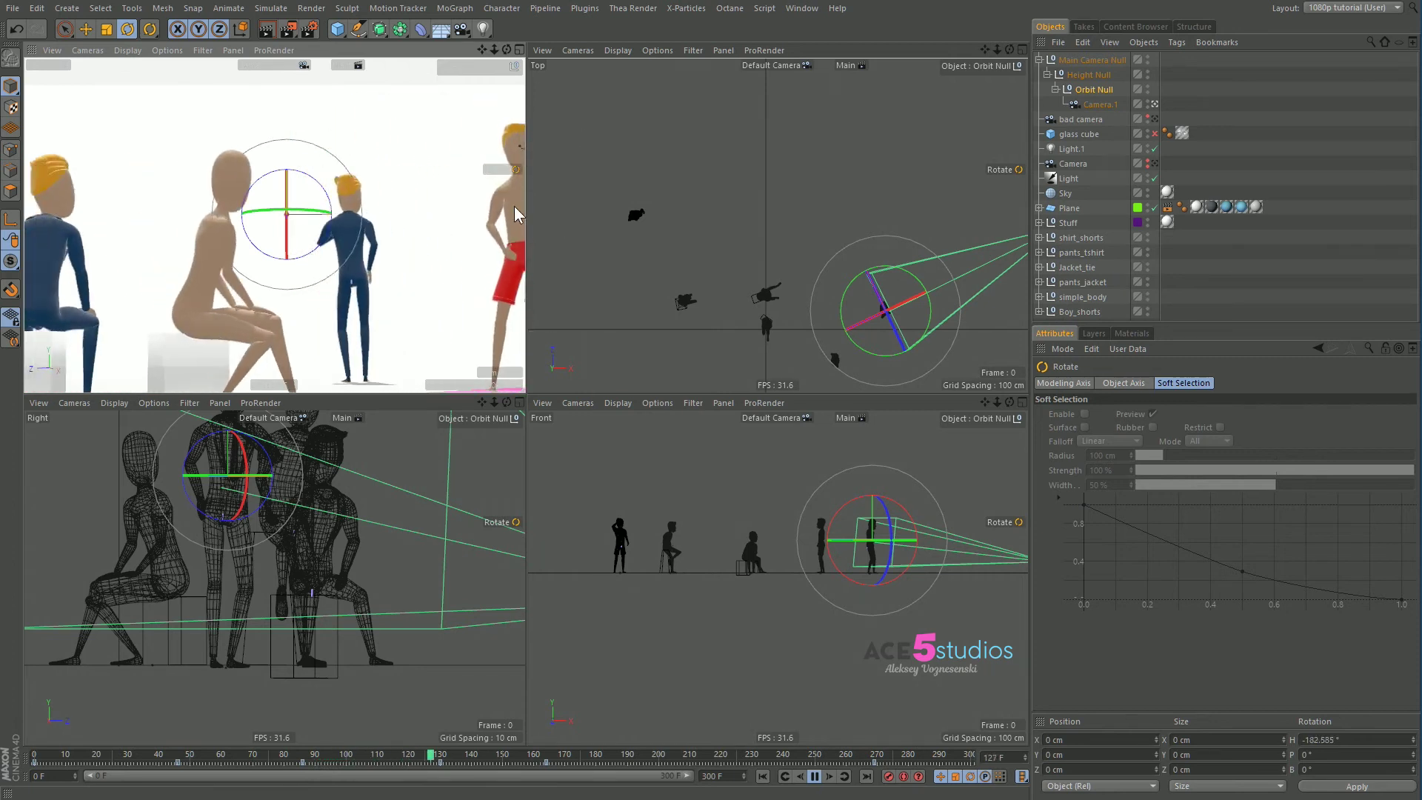
key(F8)
click(1095, 61)
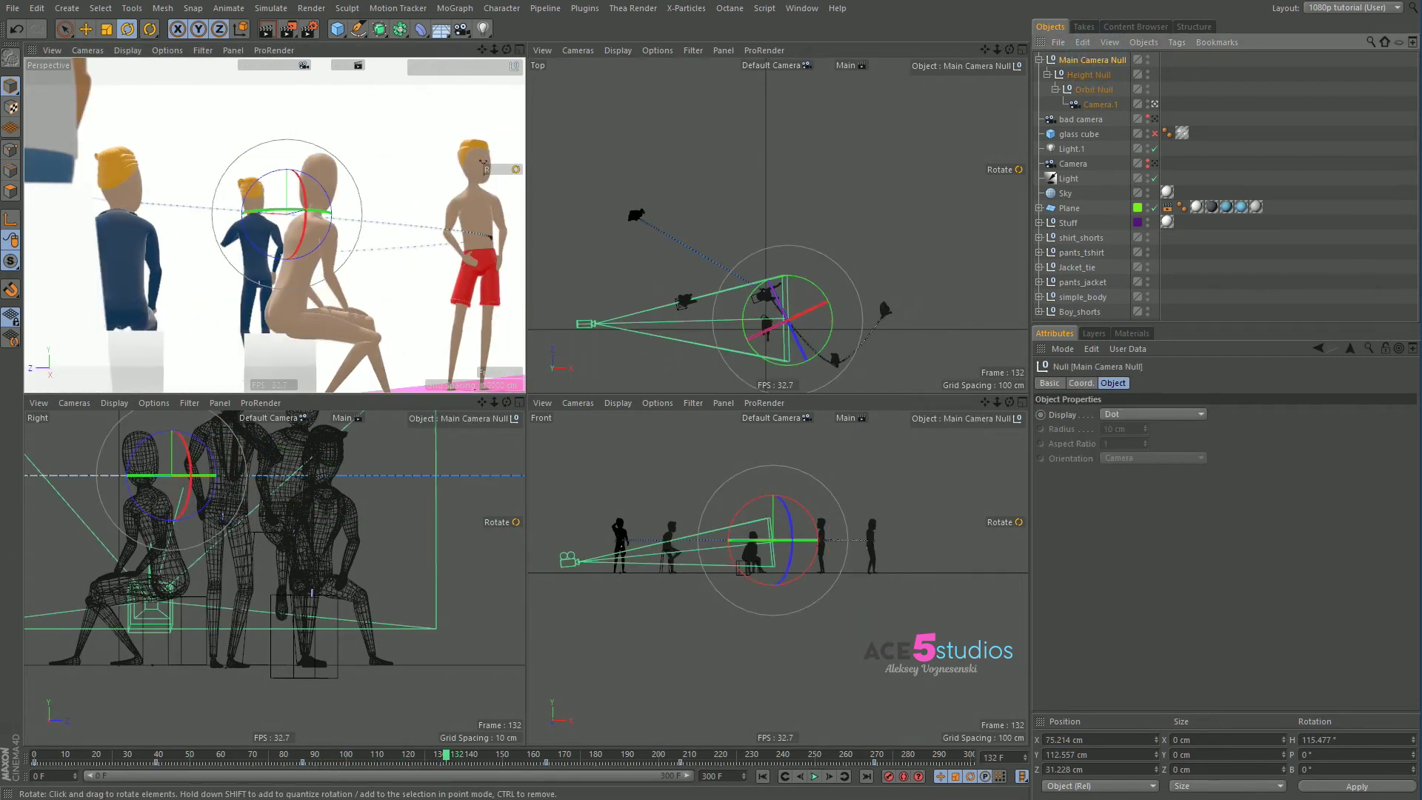
drag(447, 759, 34, 756)
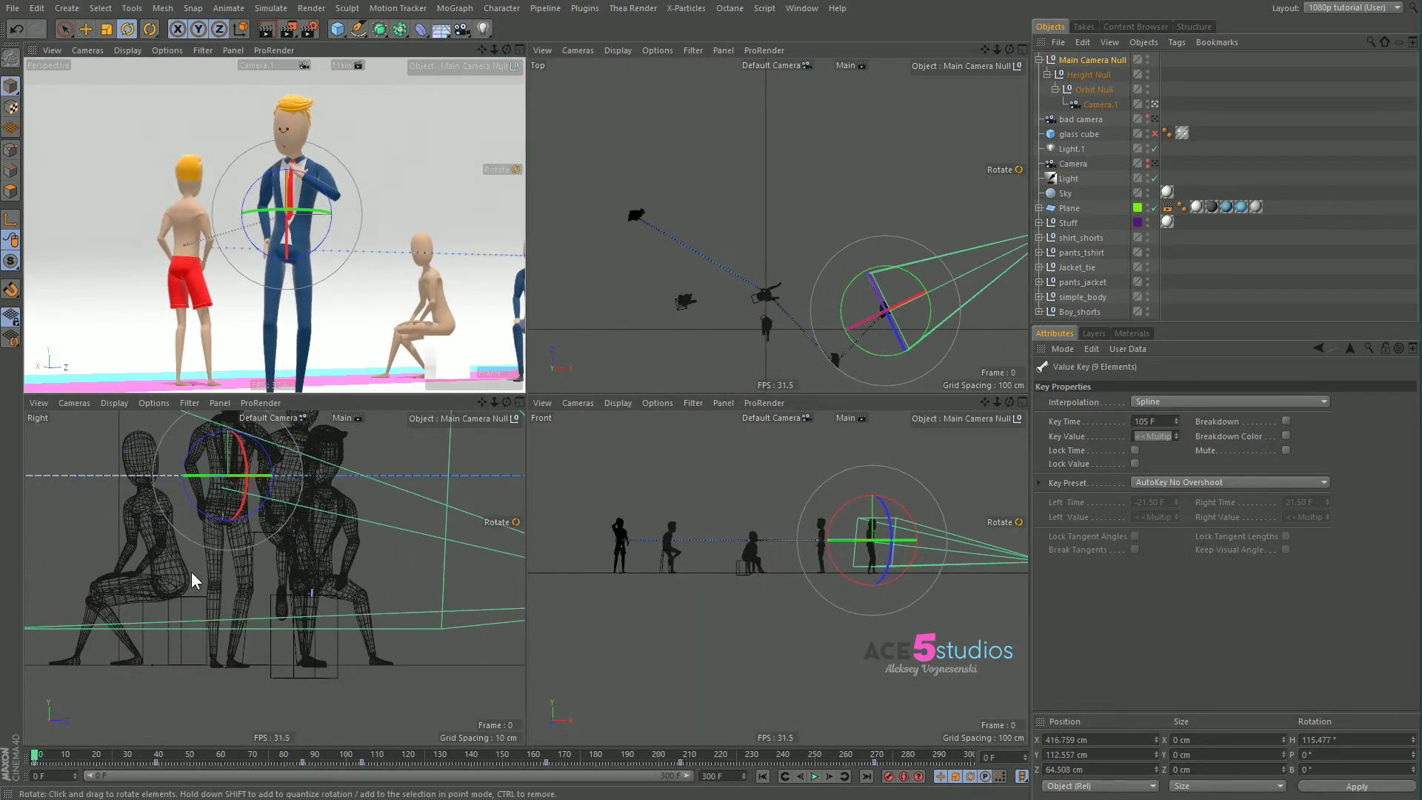
- Select Camera.1 and bring it closer to the suited standing character at frame 40, to about -373 cm in Z
click(1114, 108)
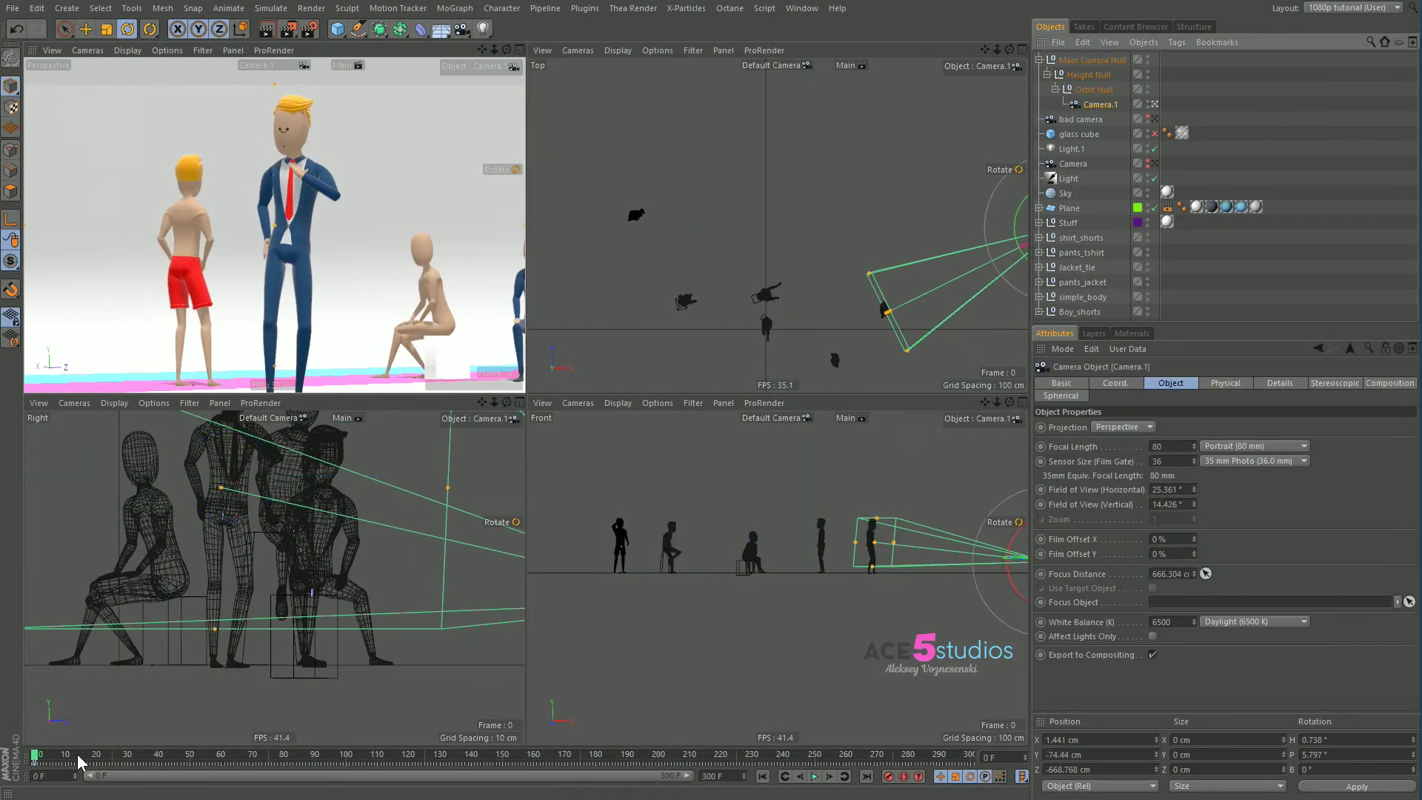
drag(50, 757, 189, 764)
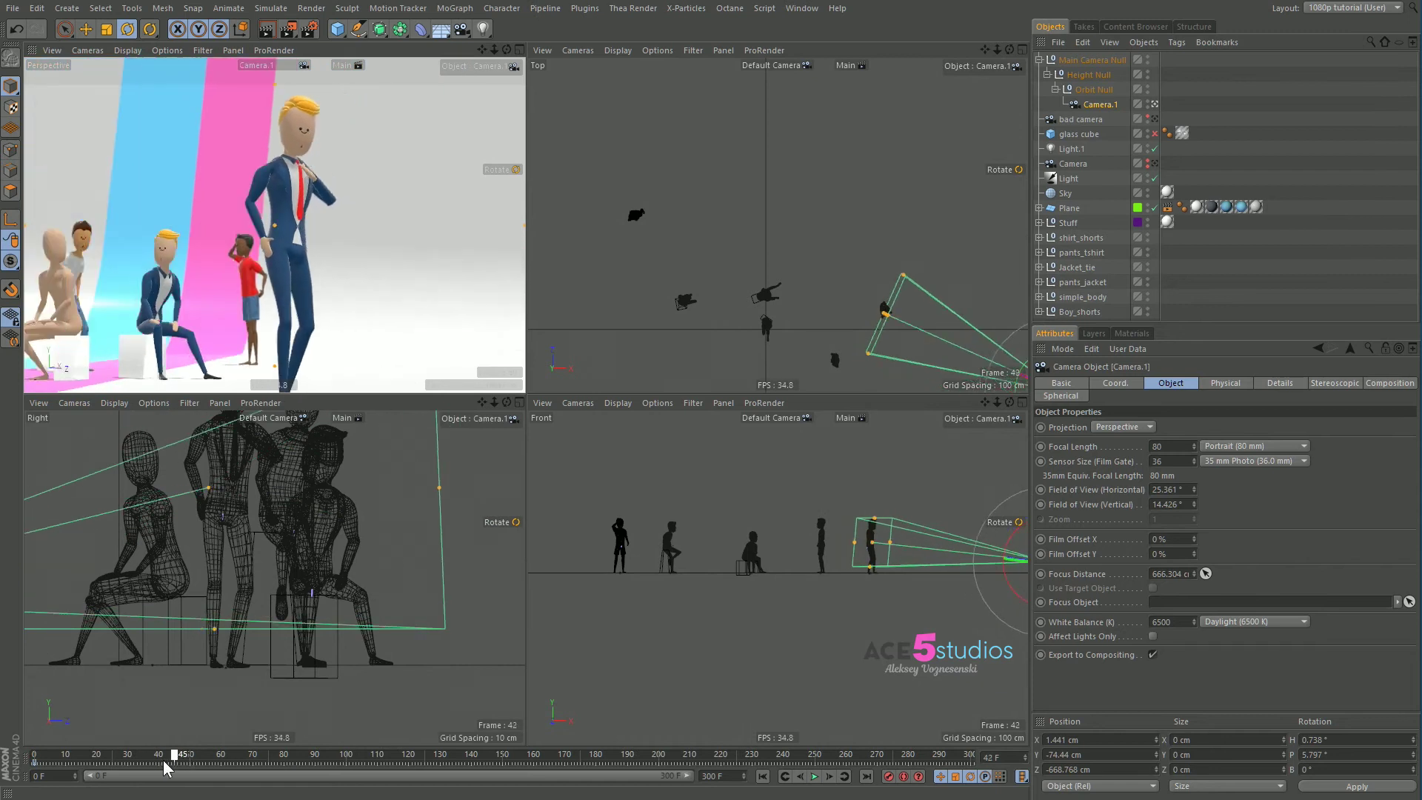
drag(164, 763, 160, 762)
alt+right_drag(285, 172, 284, 238)
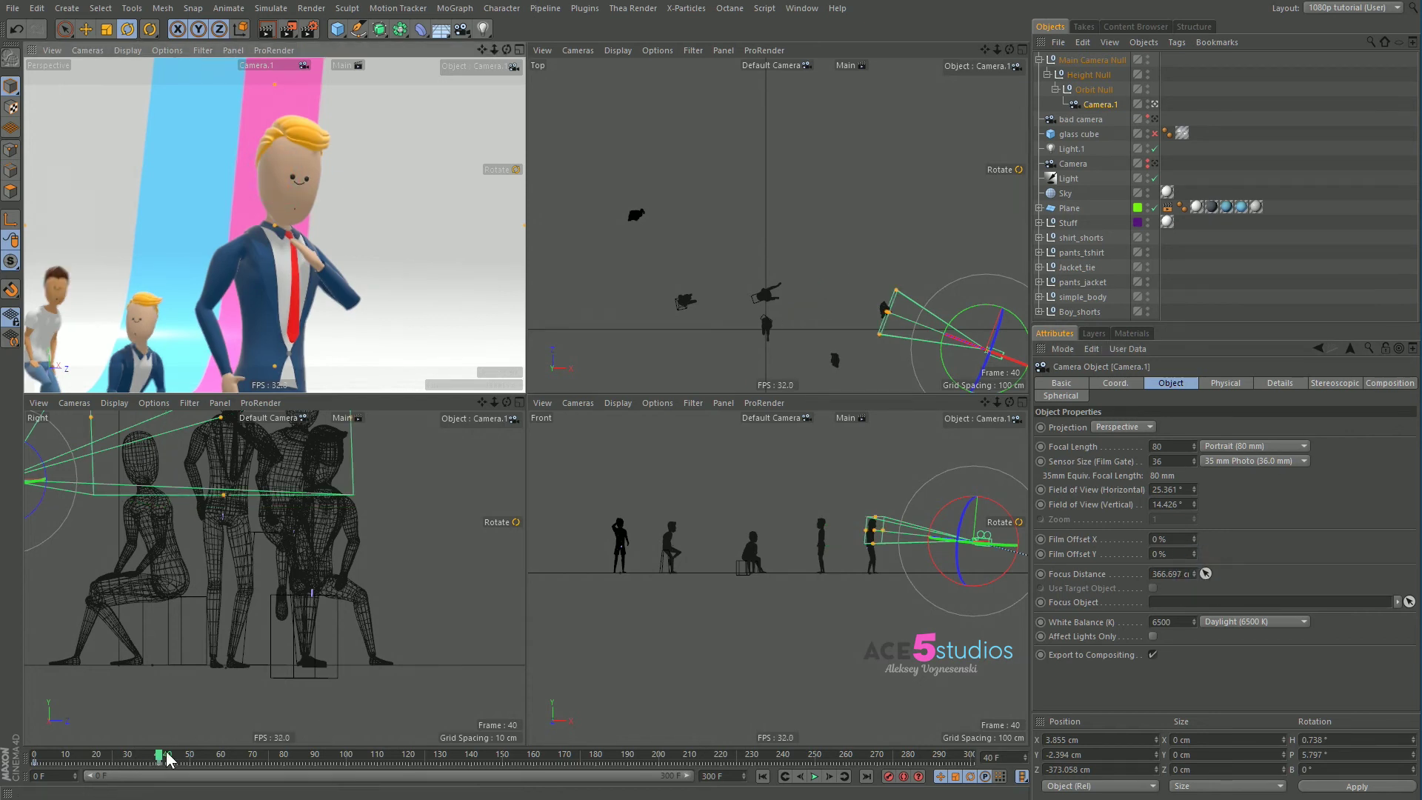
- At frame 159, lower the Height Null to about -50 cm in Y to frame the seated suited character
drag(168, 756, 528, 781)
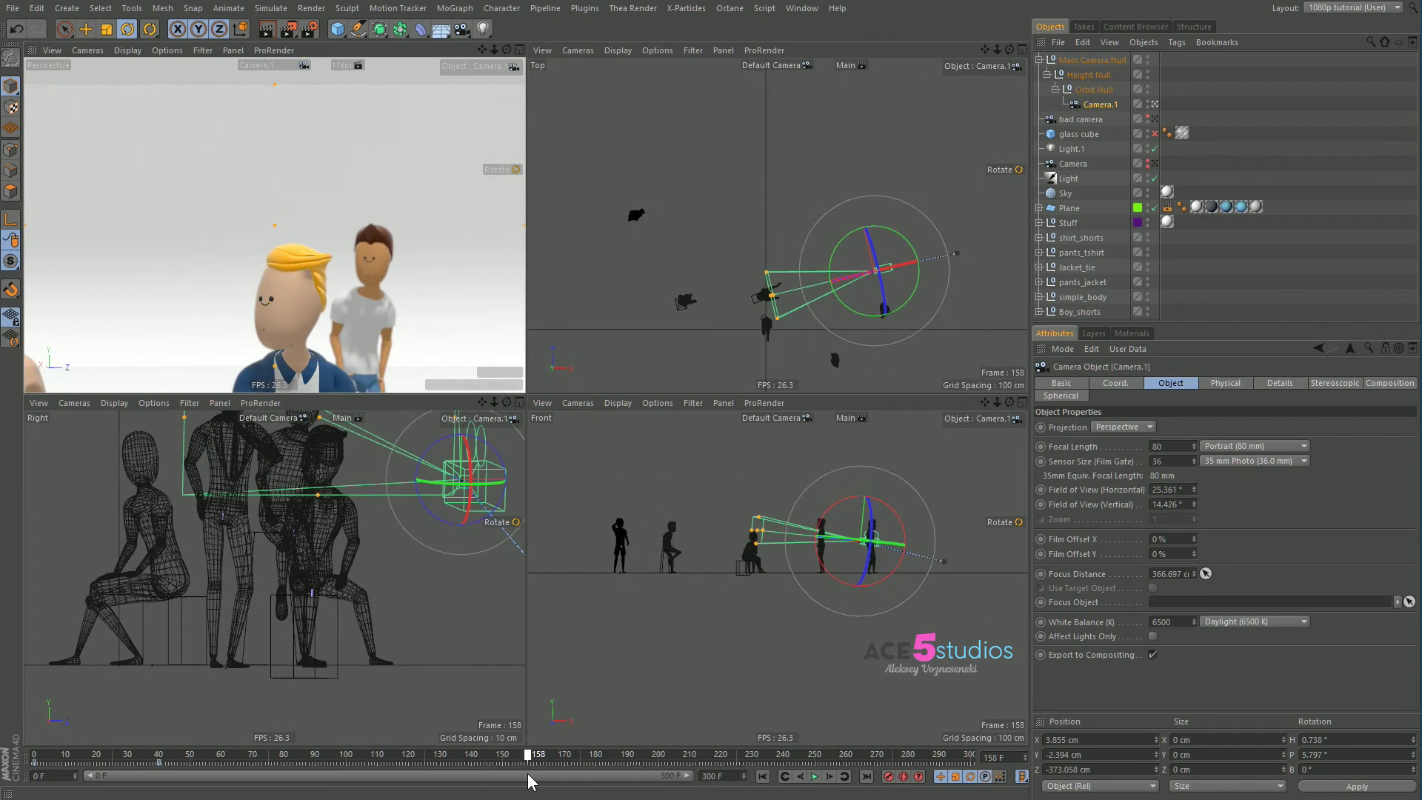
click(1089, 76)
mouse_move(524, 761)
mouse_down()
mouse_move(358, 762)
mouse_move(531, 771)
mouse_up()
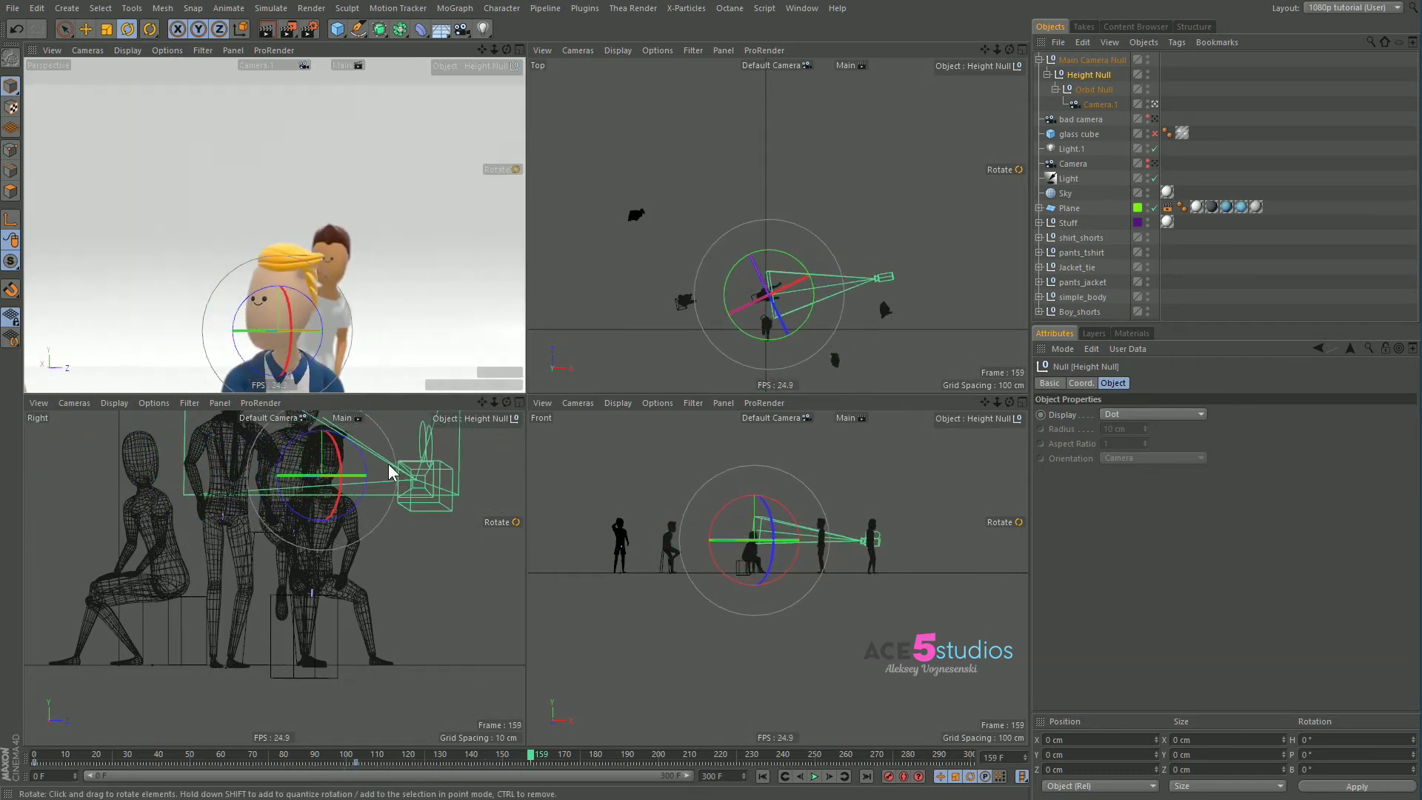
key(e)
drag(289, 359, 280, 296)
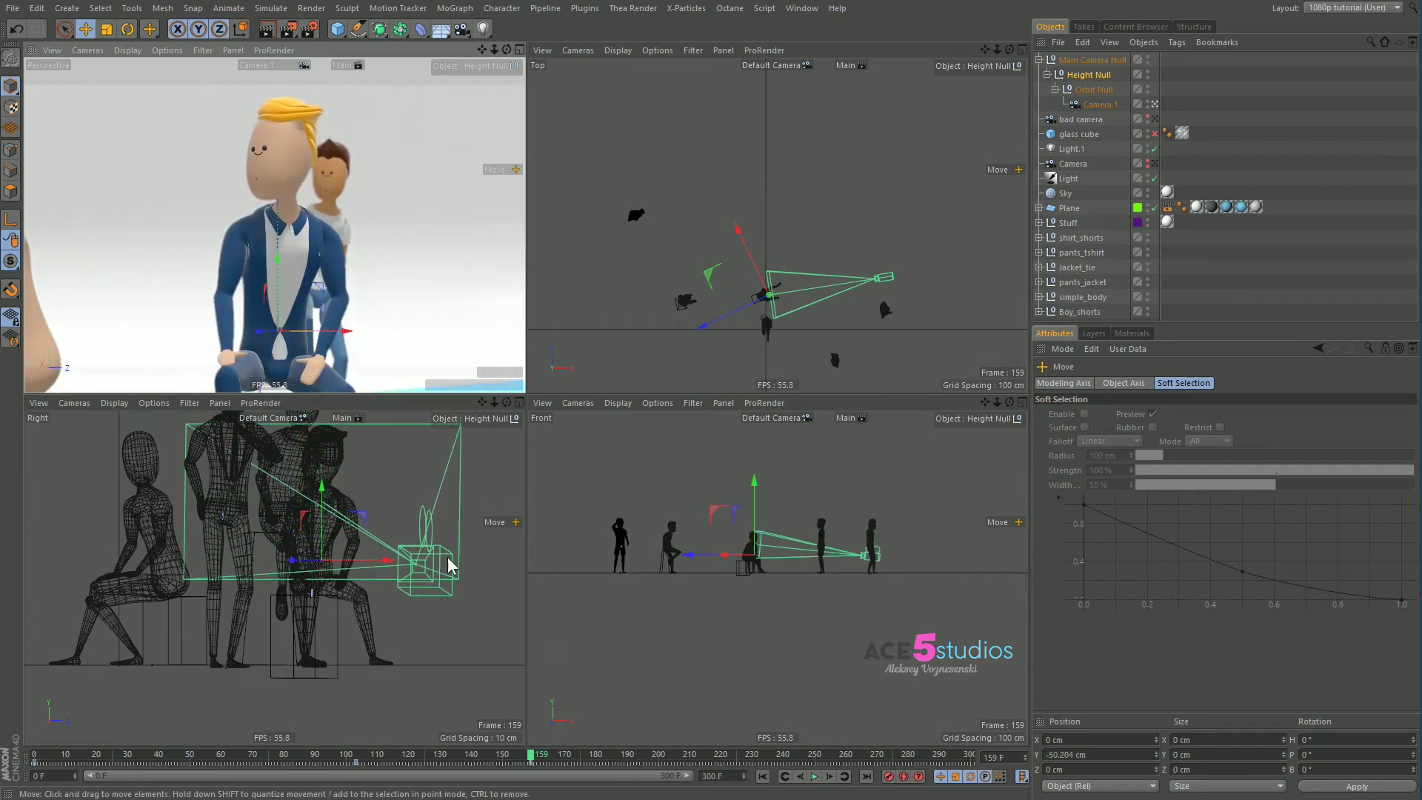
- Retime the Height Null's lowered keys to frame 148, and raise the null to about -5 cm in Y at frame 272
drag(524, 755, 886, 763)
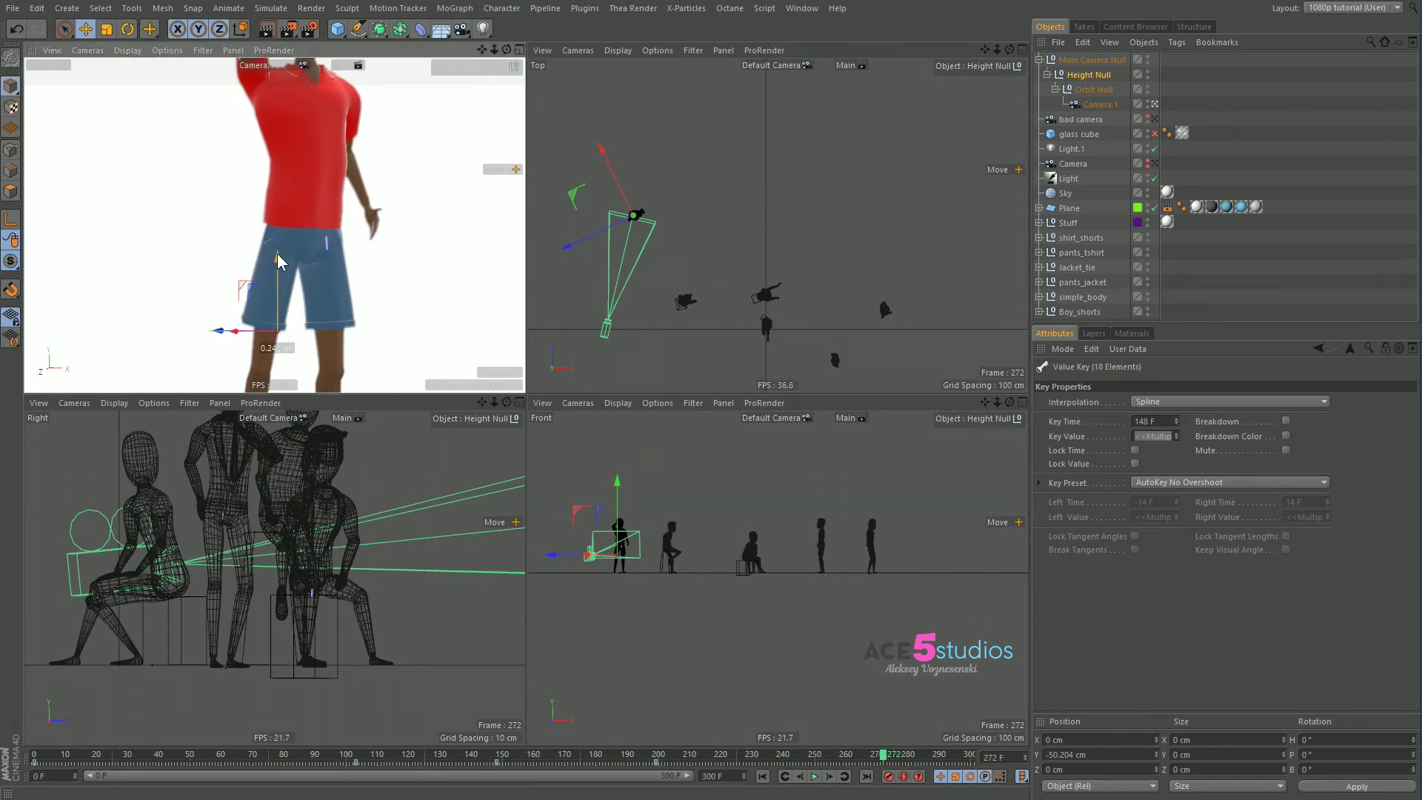
drag(278, 255, 296, 128)
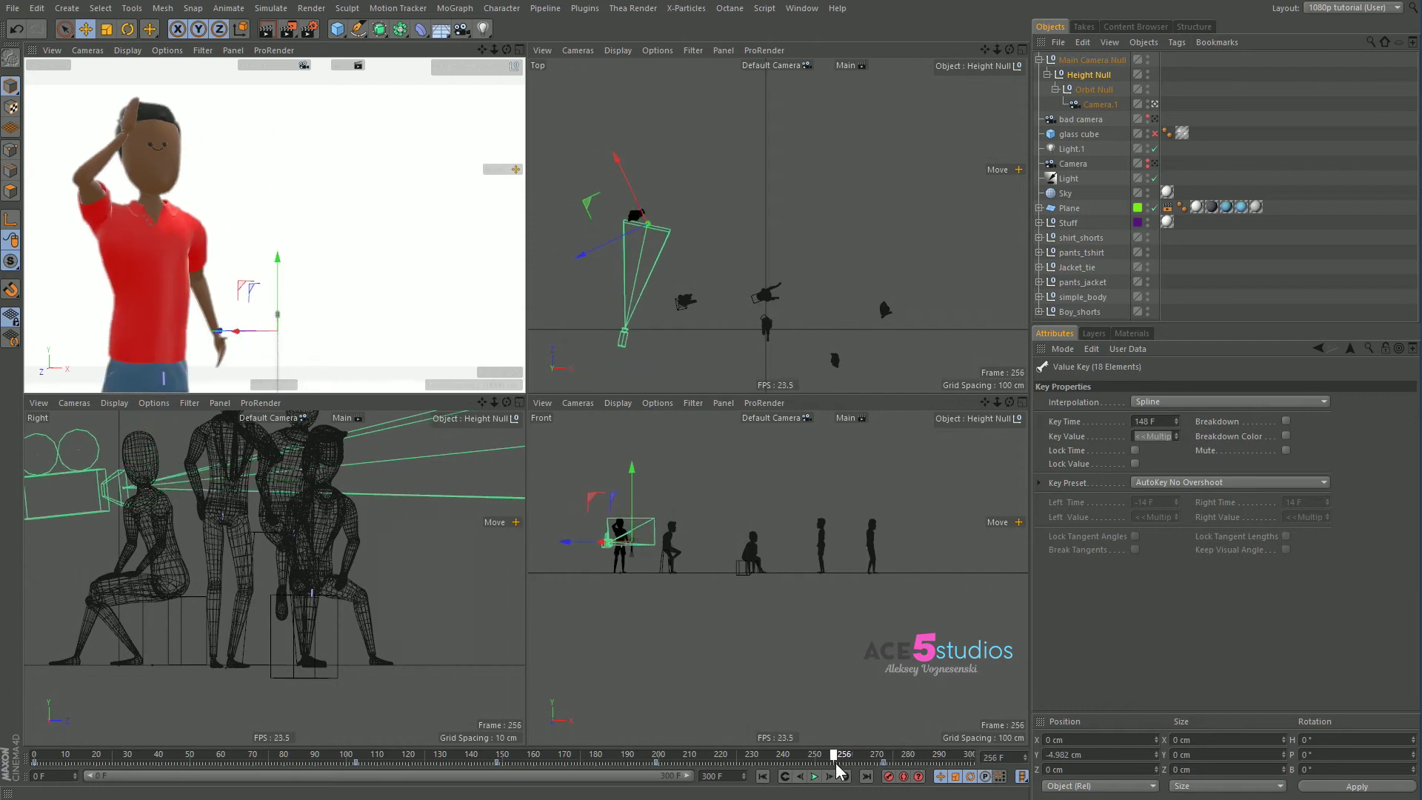
- Play back the full camera animation and return the timeline to frame 0
drag(963, 761, 34, 763)
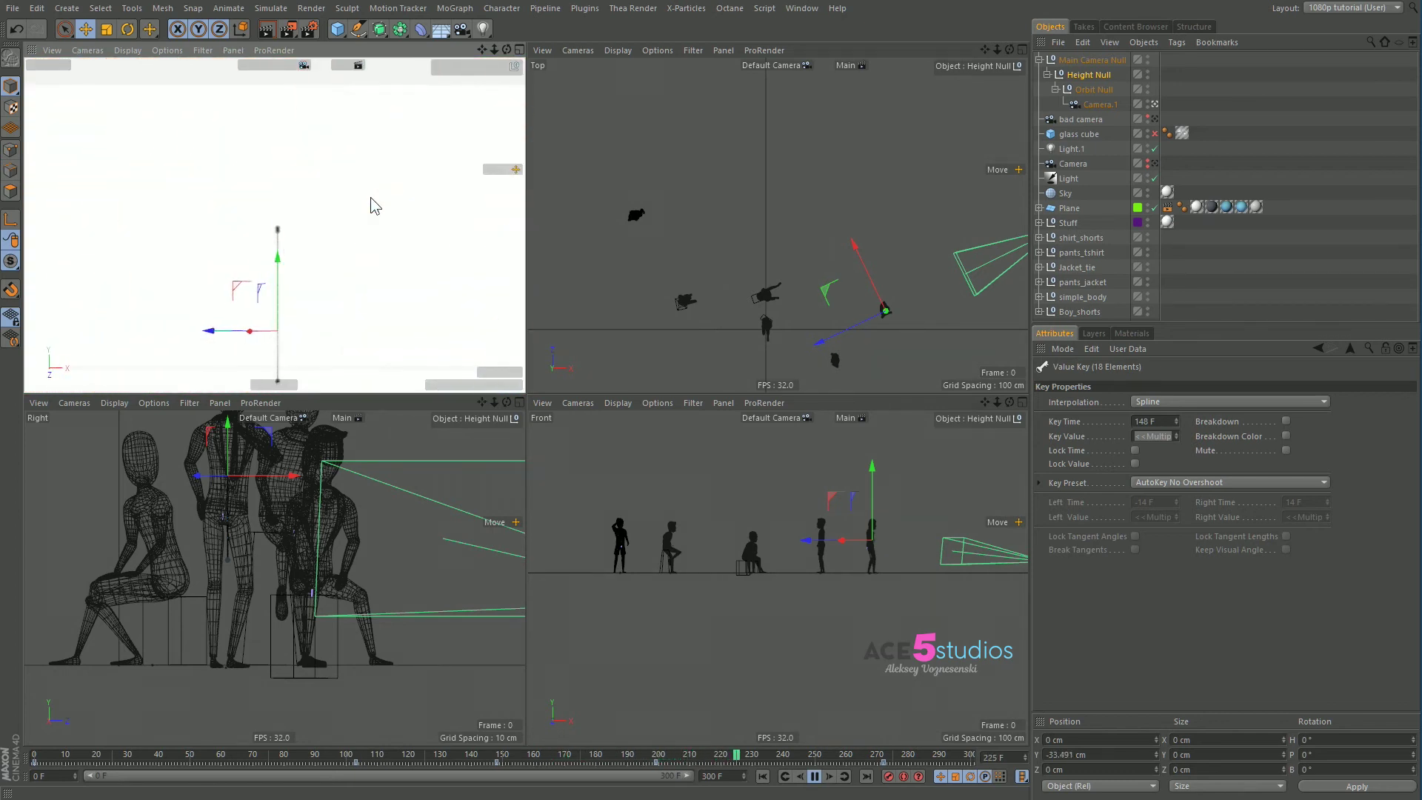
key(F8)
drag(71, 753, 35, 754)
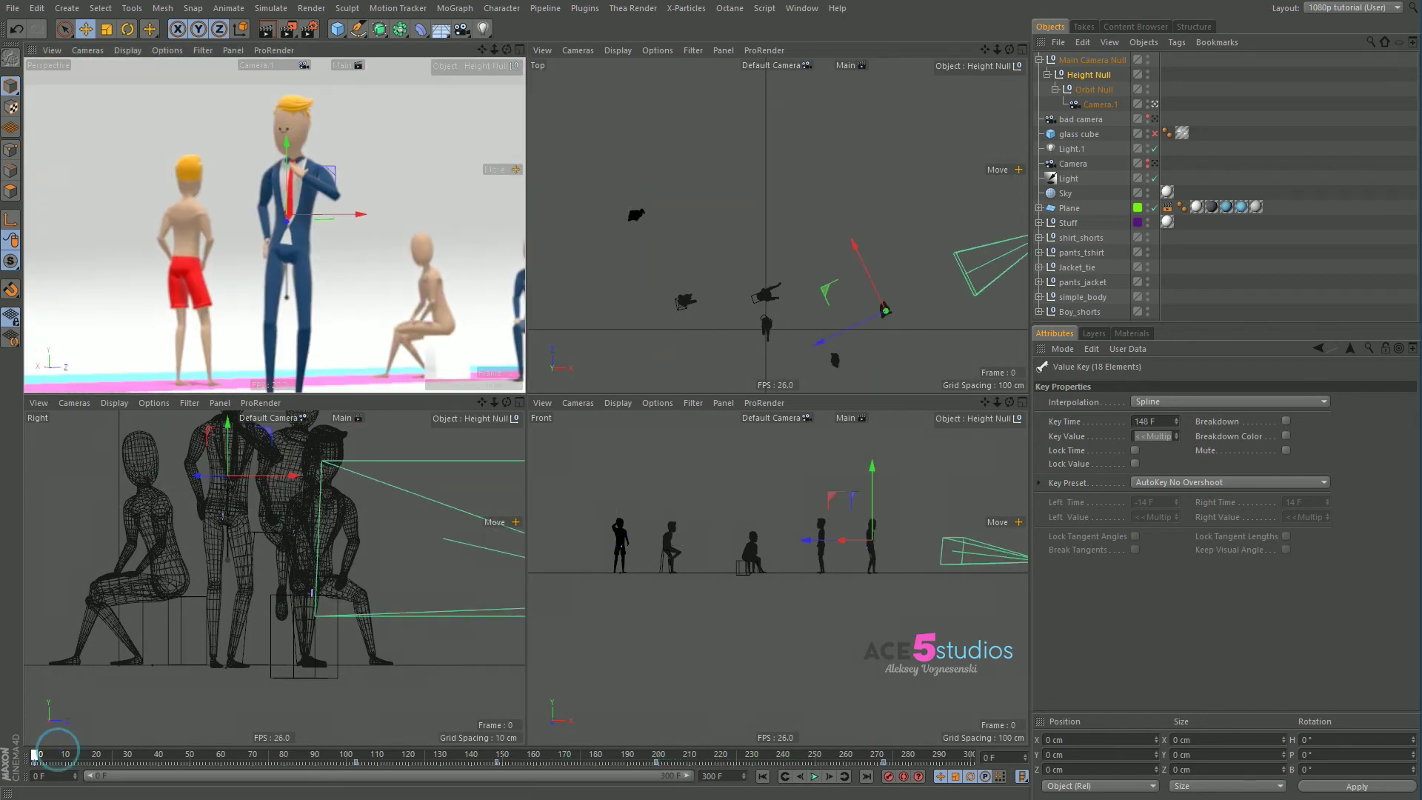
- Reposition the Main Camera Null at frame 105 to about X 220, Z -102 cm, and at frame 86 to about X 270, Z -97 cm
key(F8)
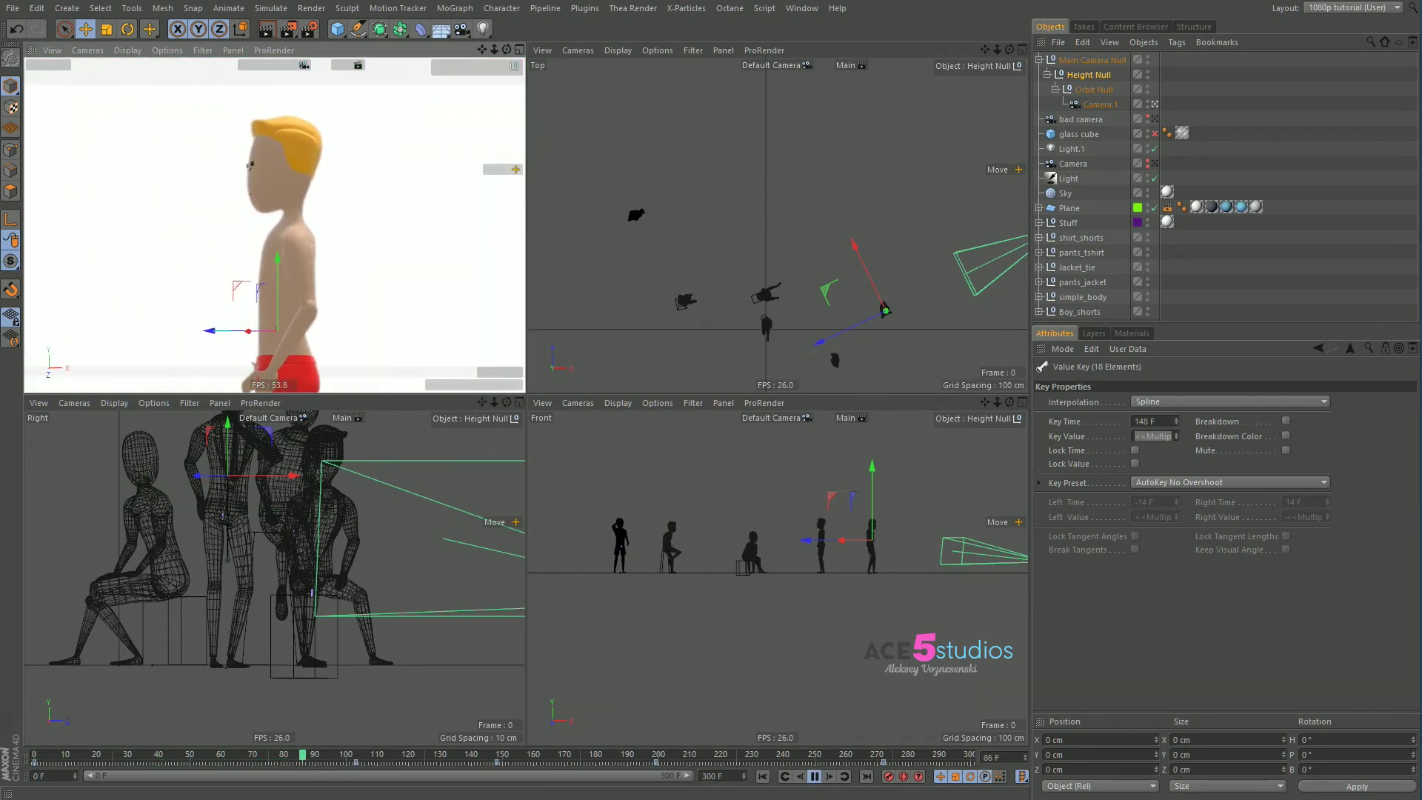
key(F8)
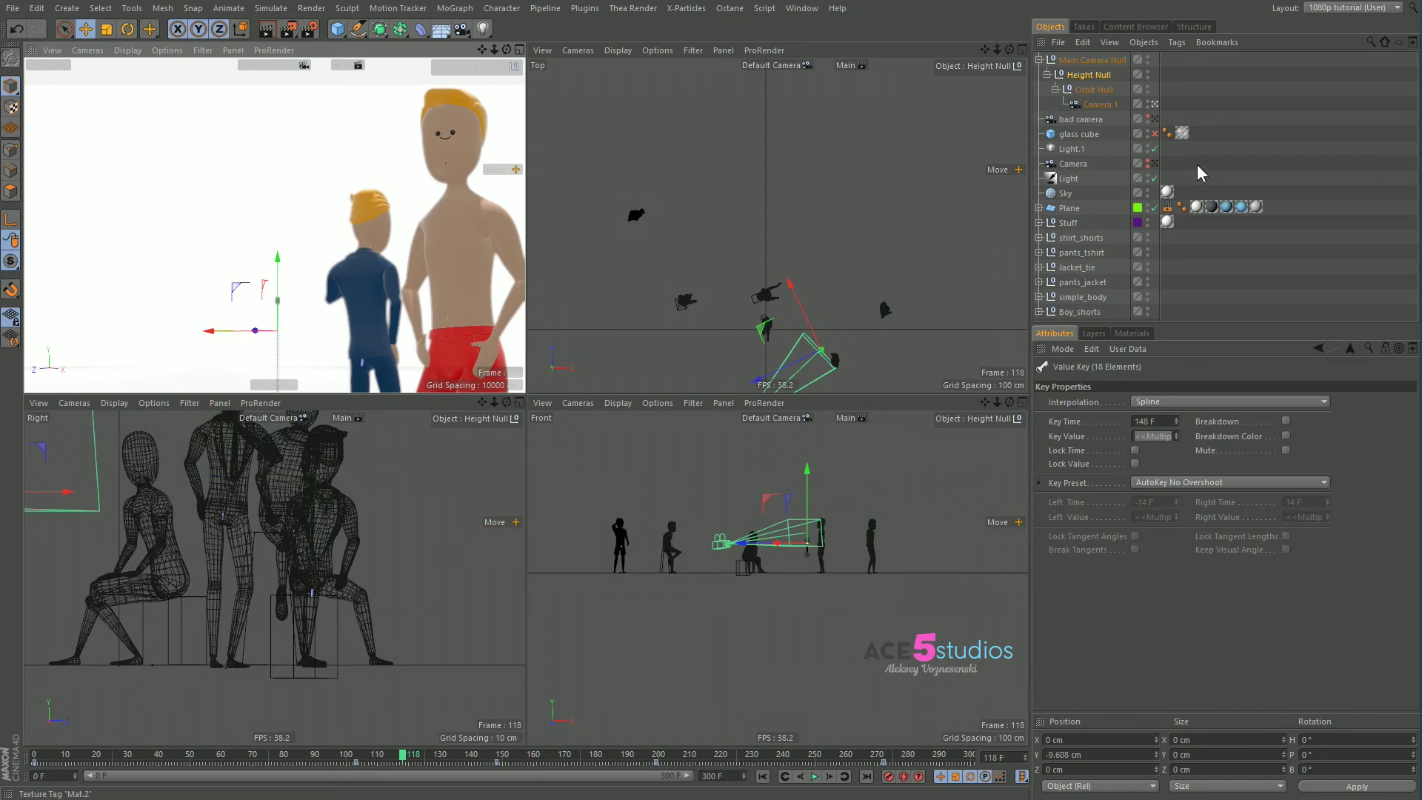
click(1100, 62)
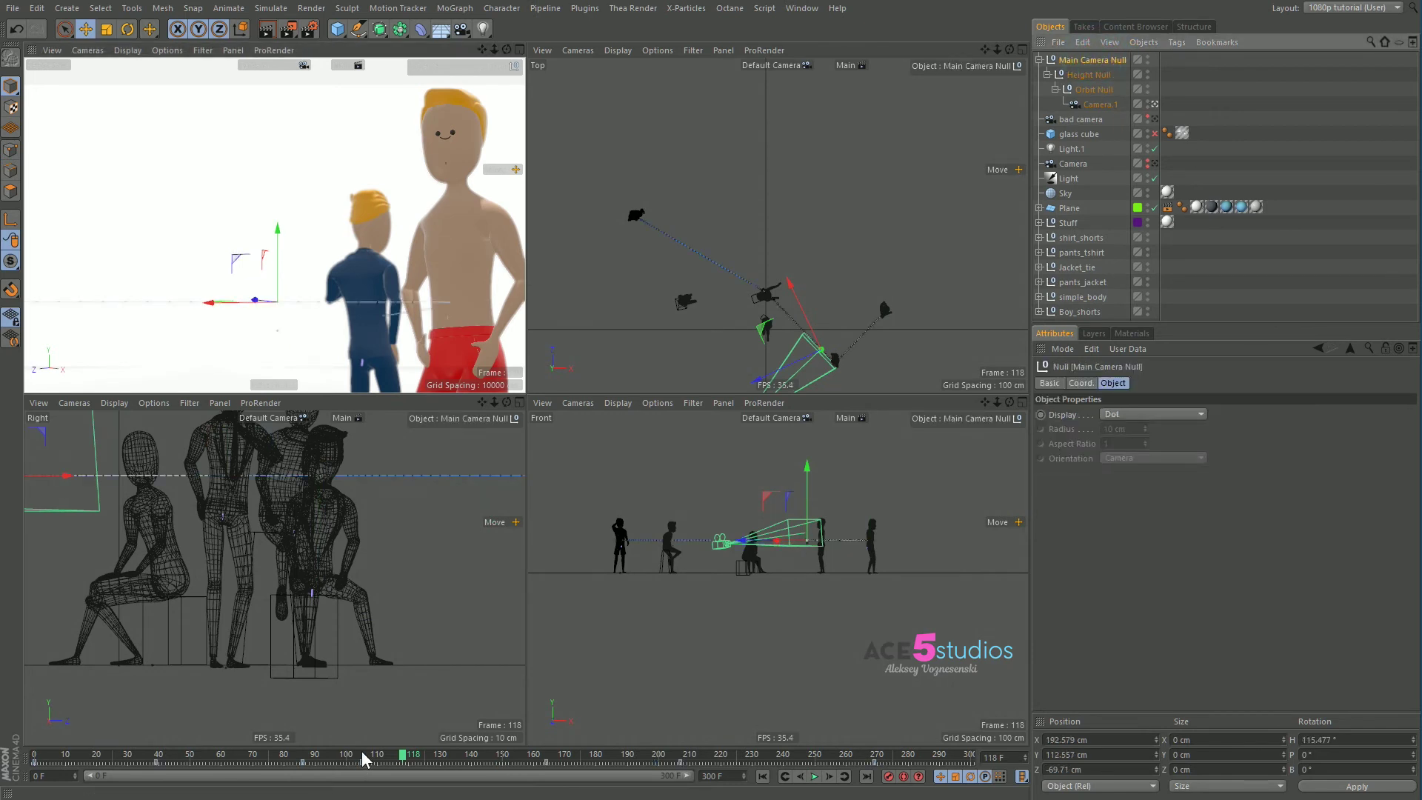
drag(314, 754, 363, 772)
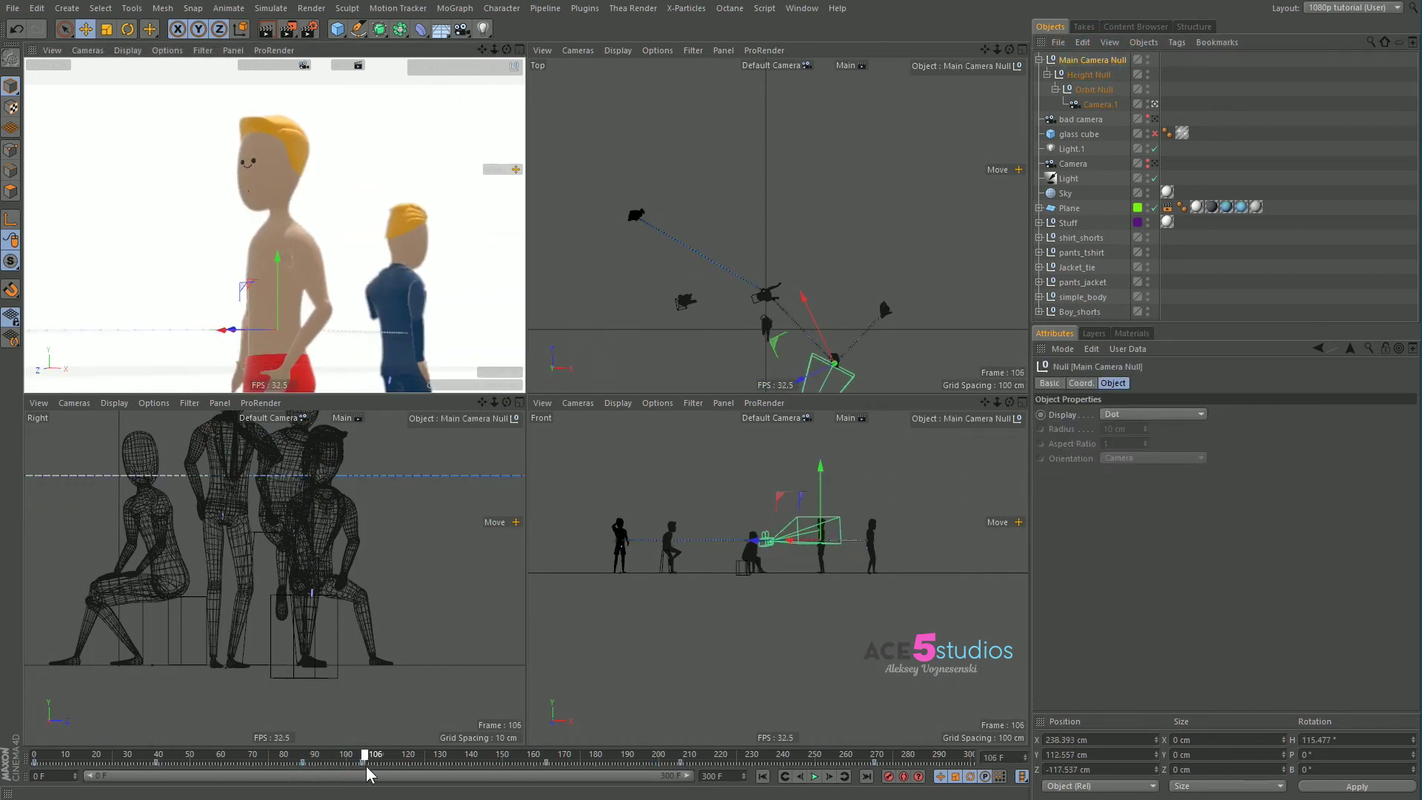
alt+middle_drag(819, 341, 732, 215)
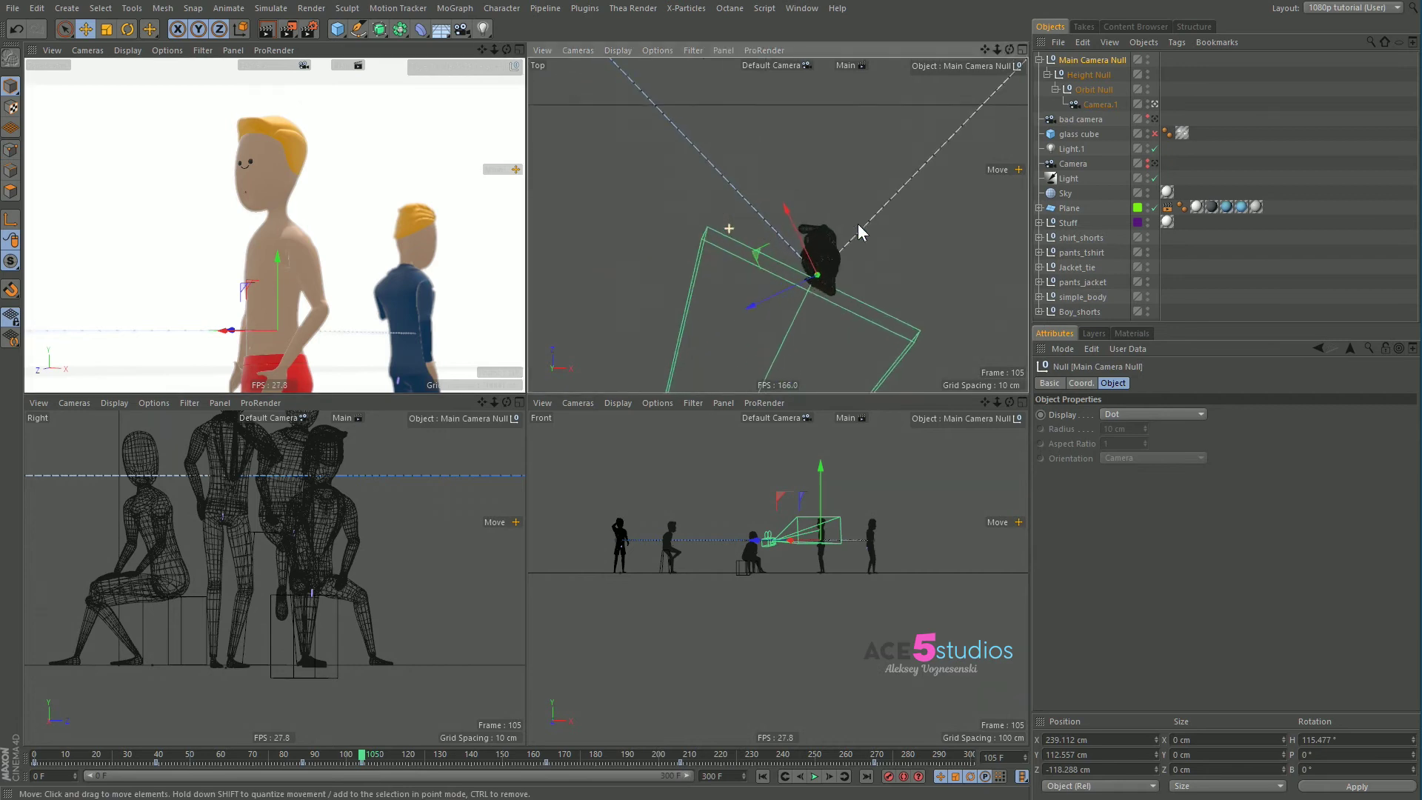
drag(904, 315, 862, 299)
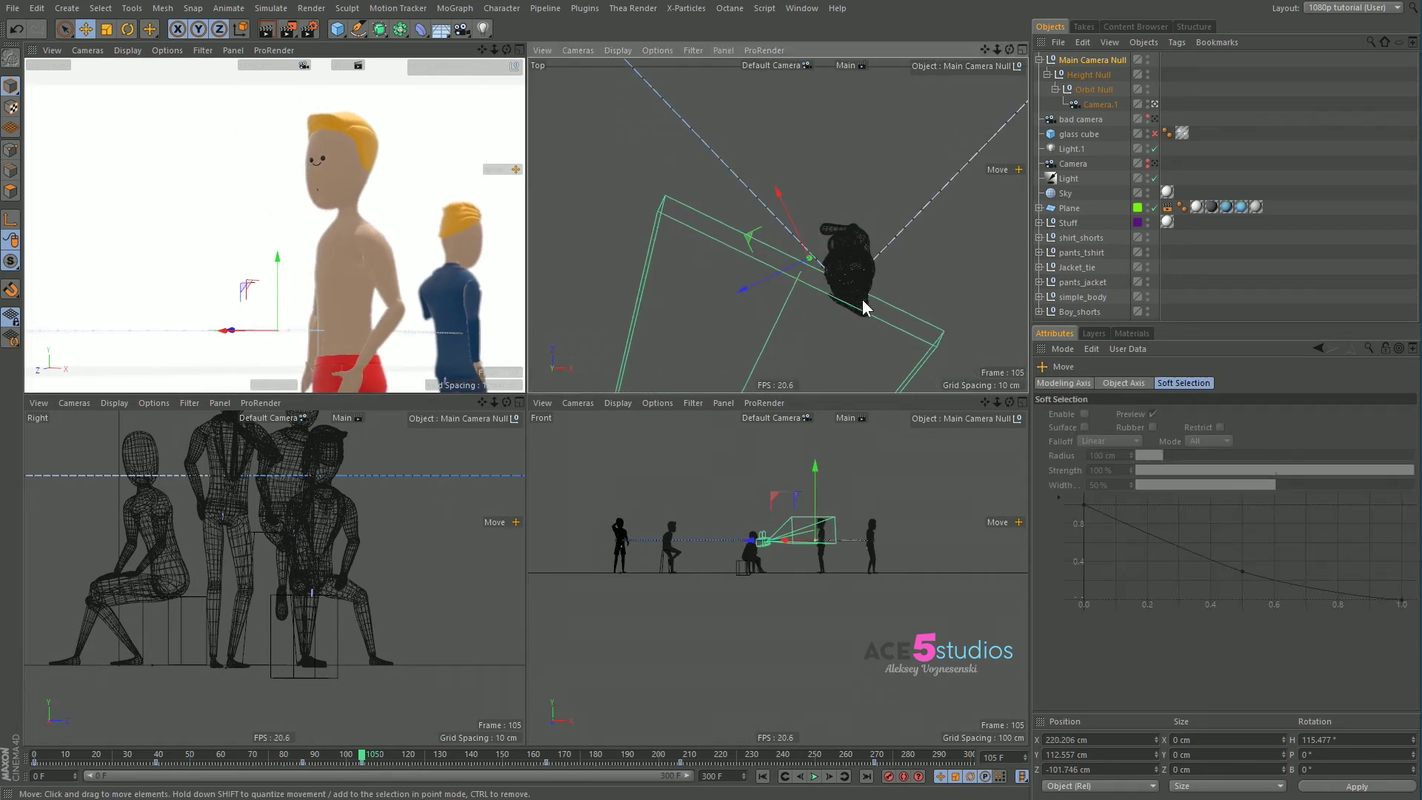
click(302, 752)
drag(876, 324, 932, 287)
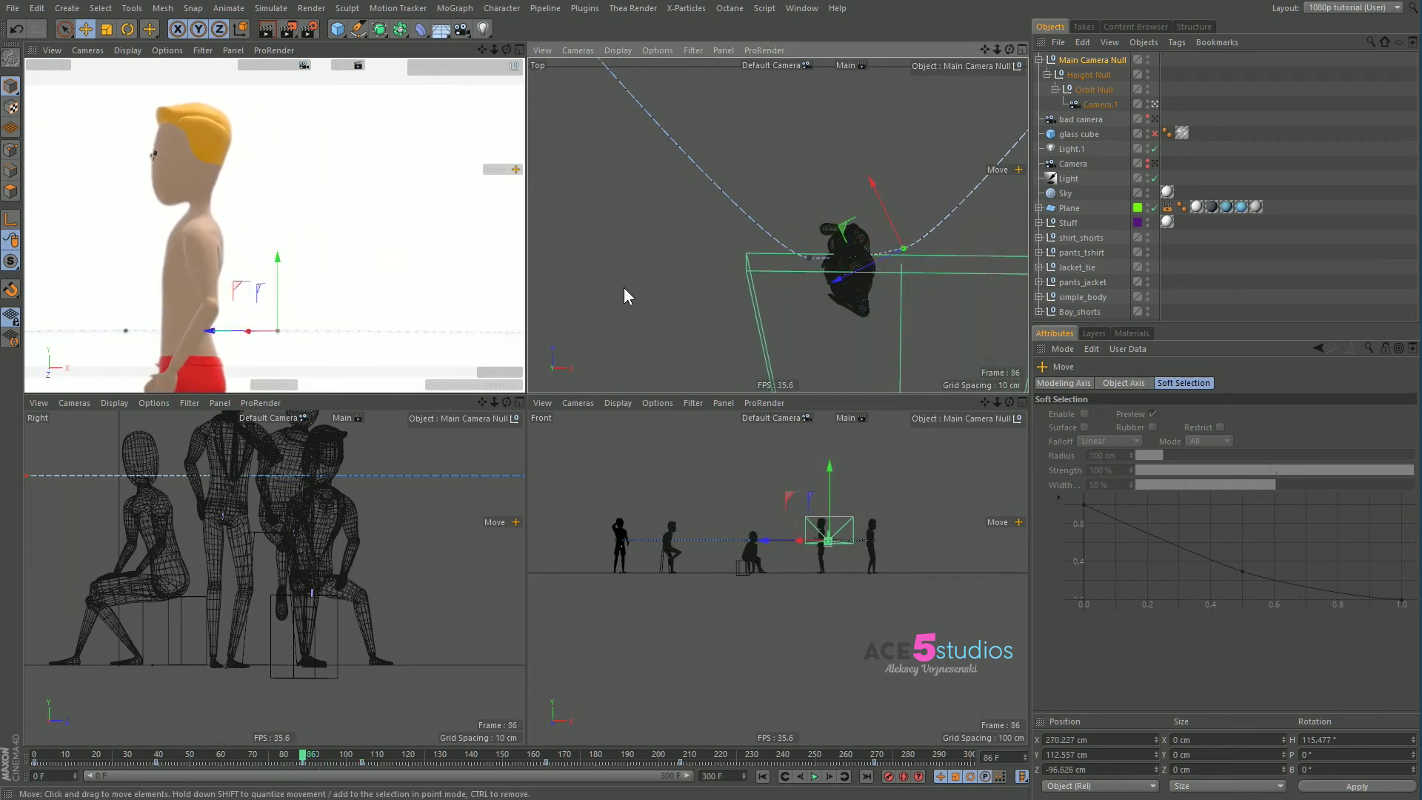
- Retime the Main Camera Null's frame 105 key to frame 117
drag(302, 753, 137, 761)
click(301, 762)
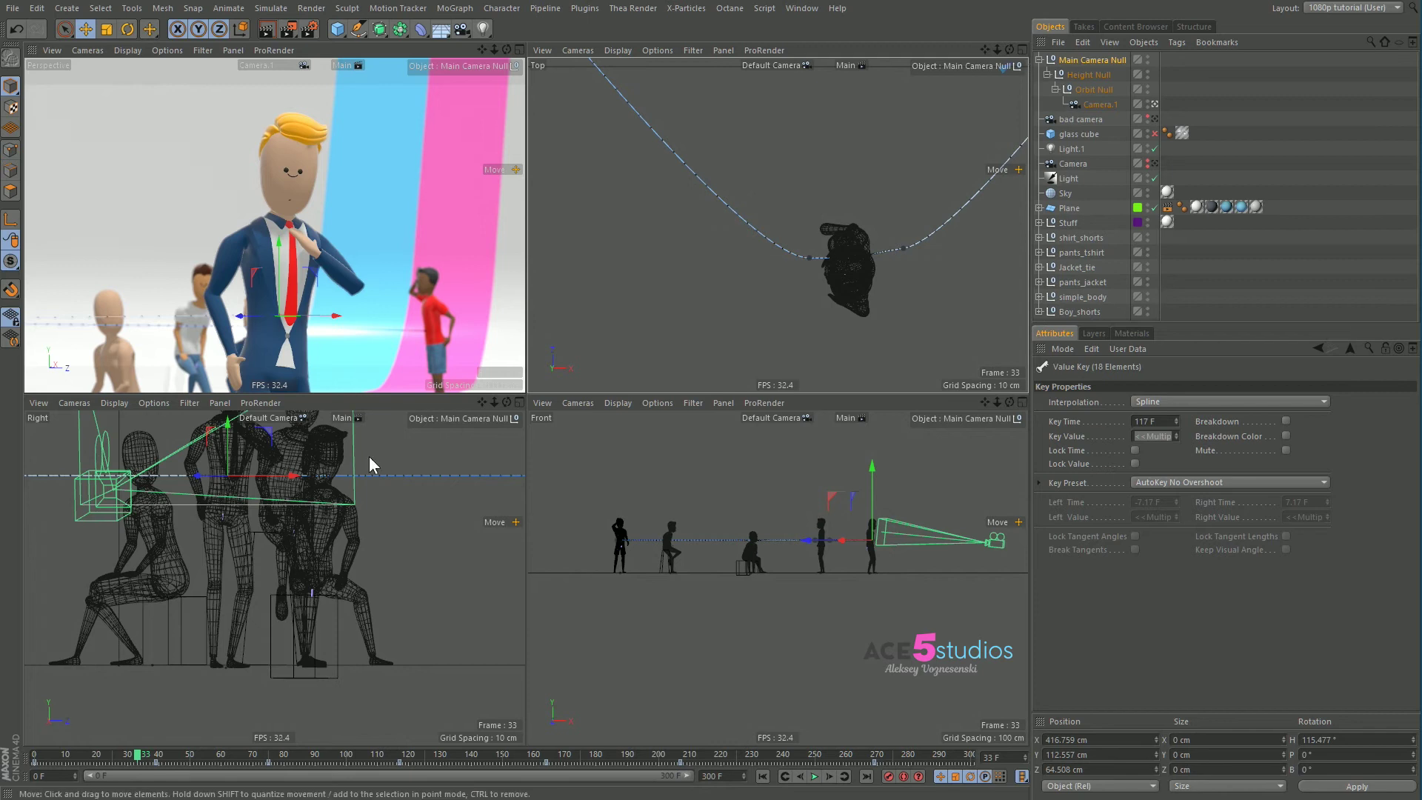
- At frame 0, move the Main Camera Null to about 83 cm in Z to reframe the standing suited character
mouse_move(137, 761)
mouse_down()
mouse_move(34, 757)
mouse_move(155, 755)
mouse_up()
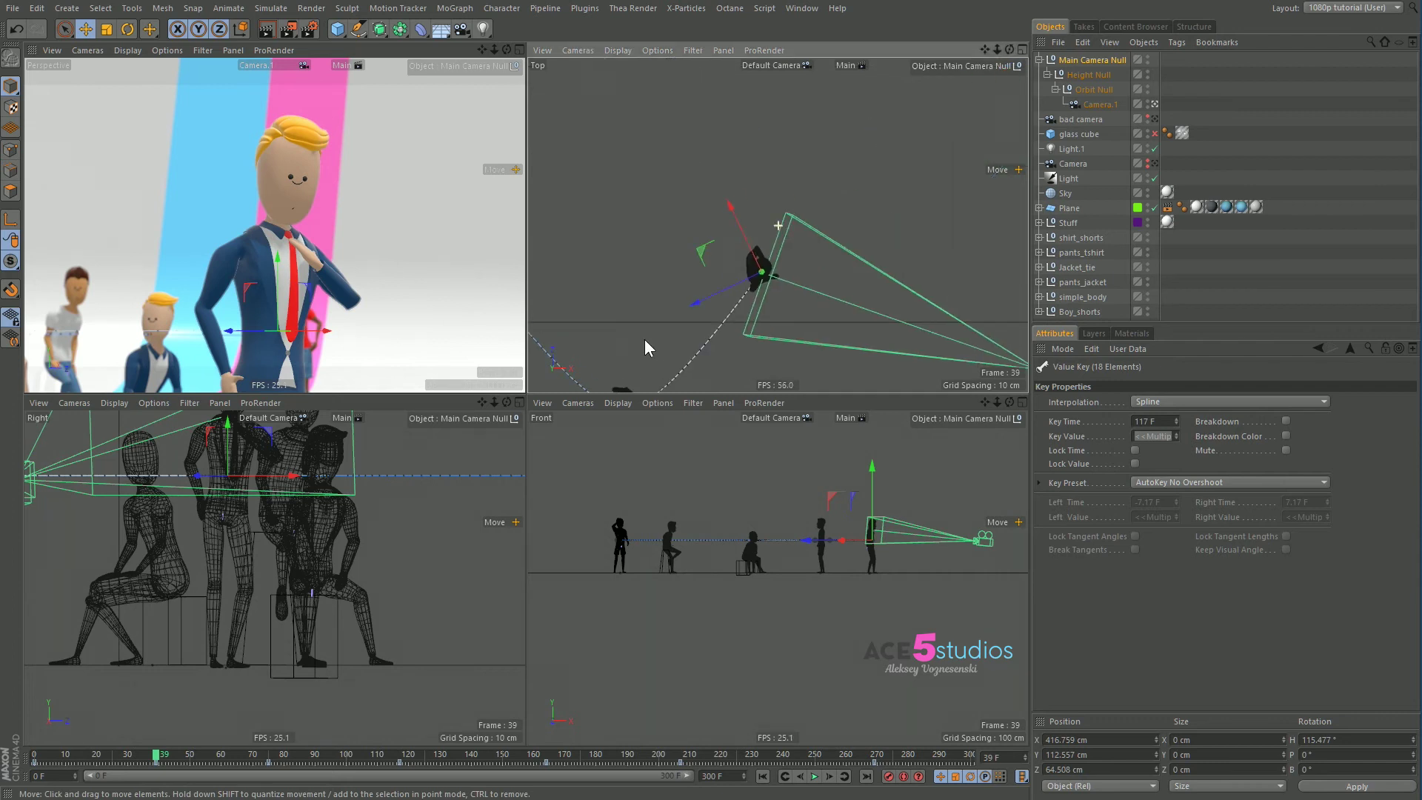
drag(847, 296, 911, 301)
drag(155, 757, 34, 755)
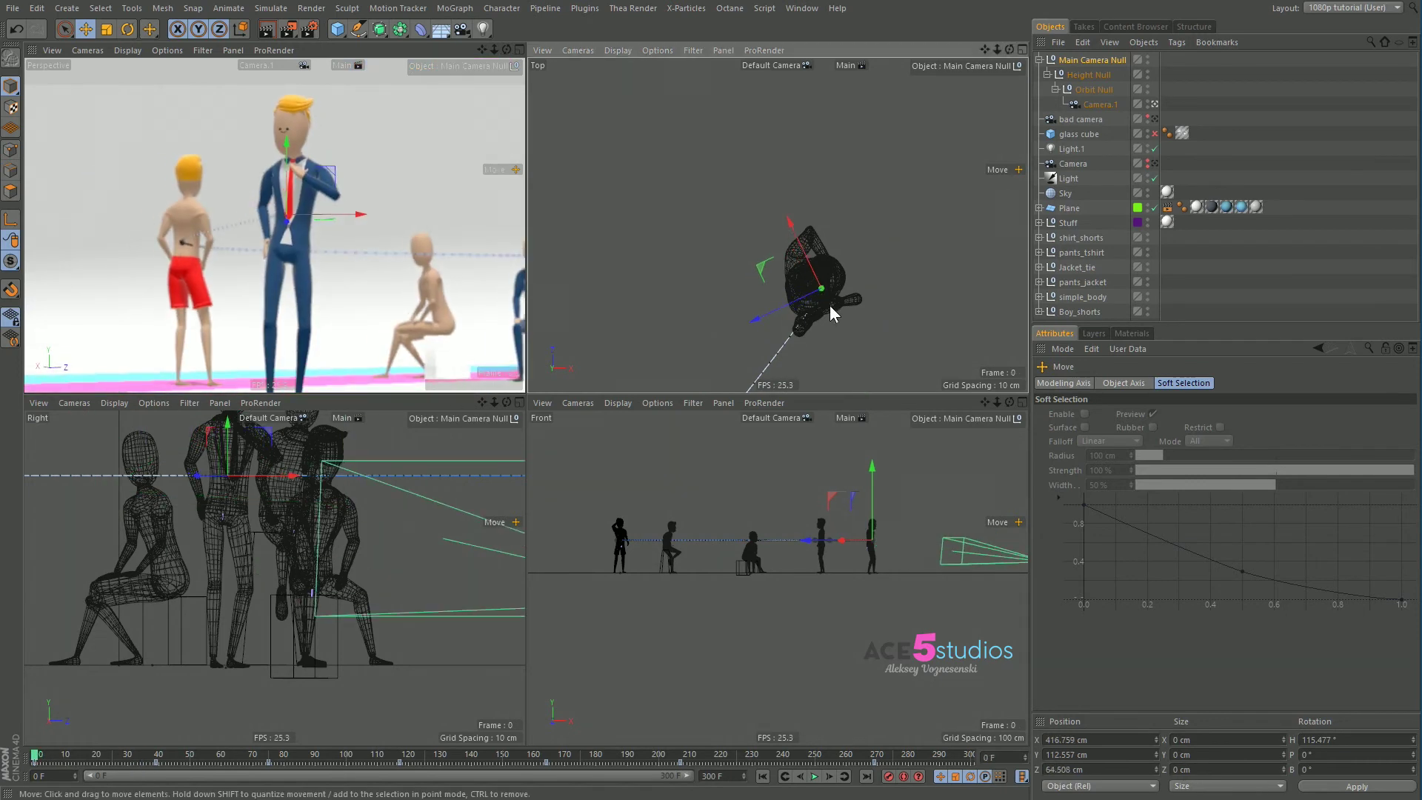
drag(830, 307, 825, 285)
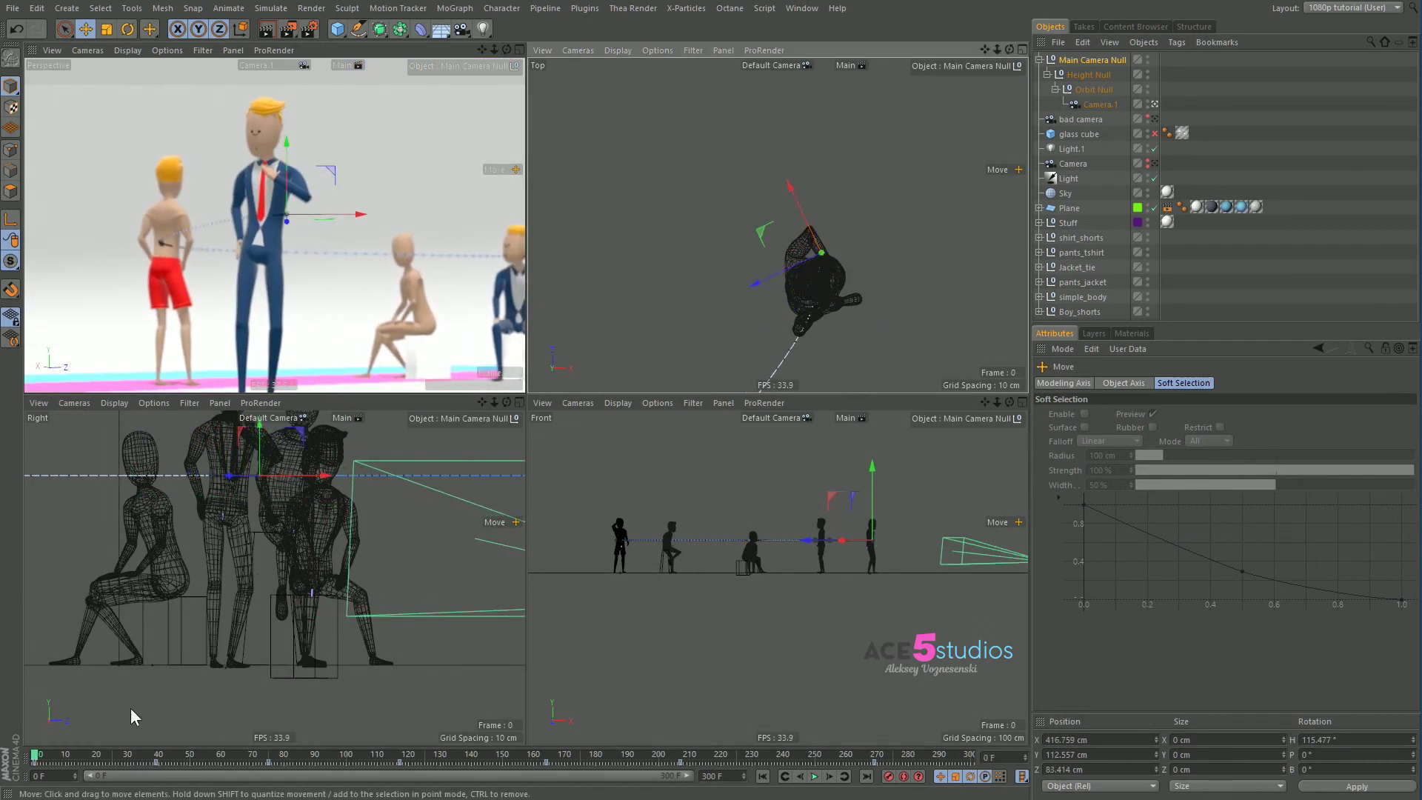
- At frame 91, pan Camera.1 to about X -17, Y -2 cm to reframe the shirtless character in profile
drag(40, 756, 299, 765)
drag(427, 770, 557, 751)
click(1111, 105)
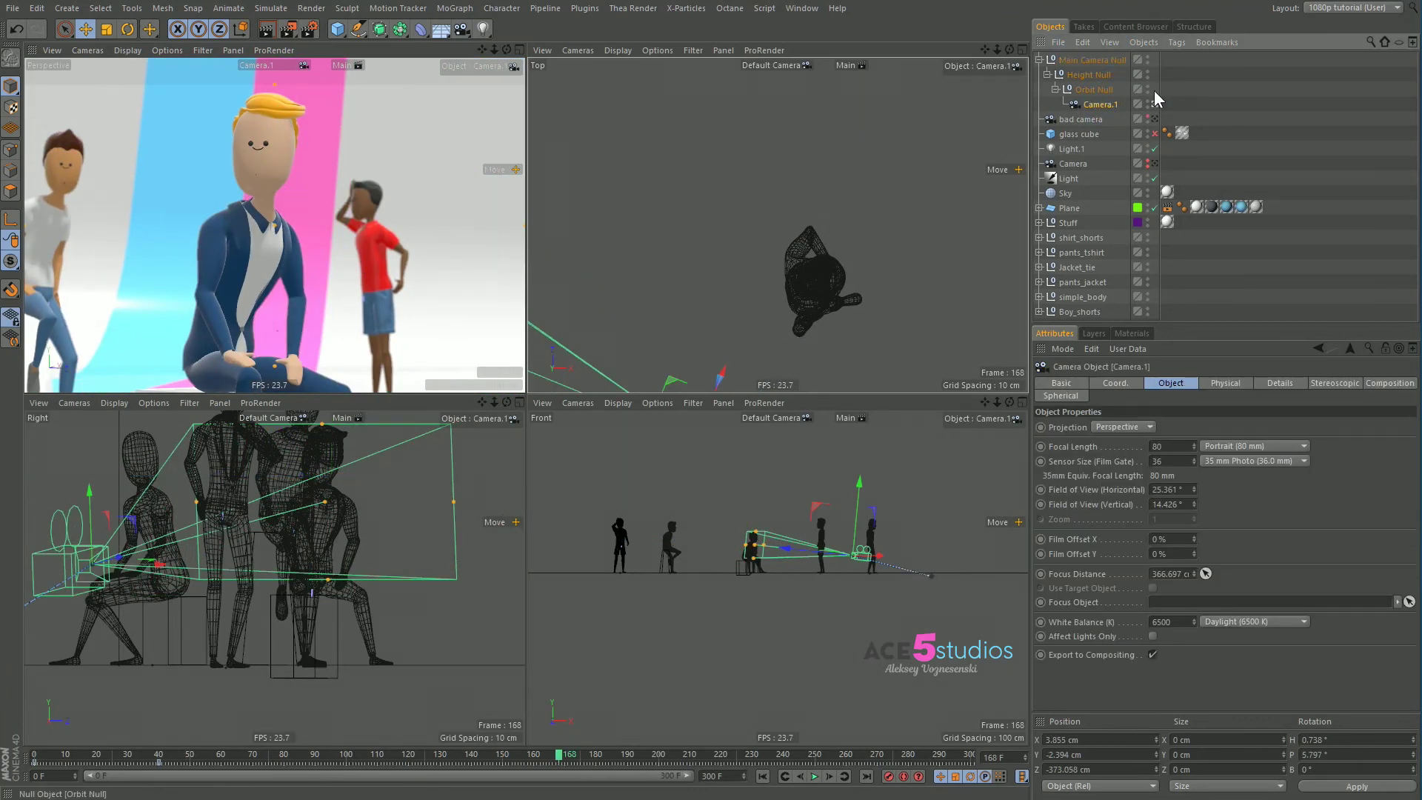
drag(554, 753, 315, 779)
alt+middle_drag(276, 252, 343, 244)
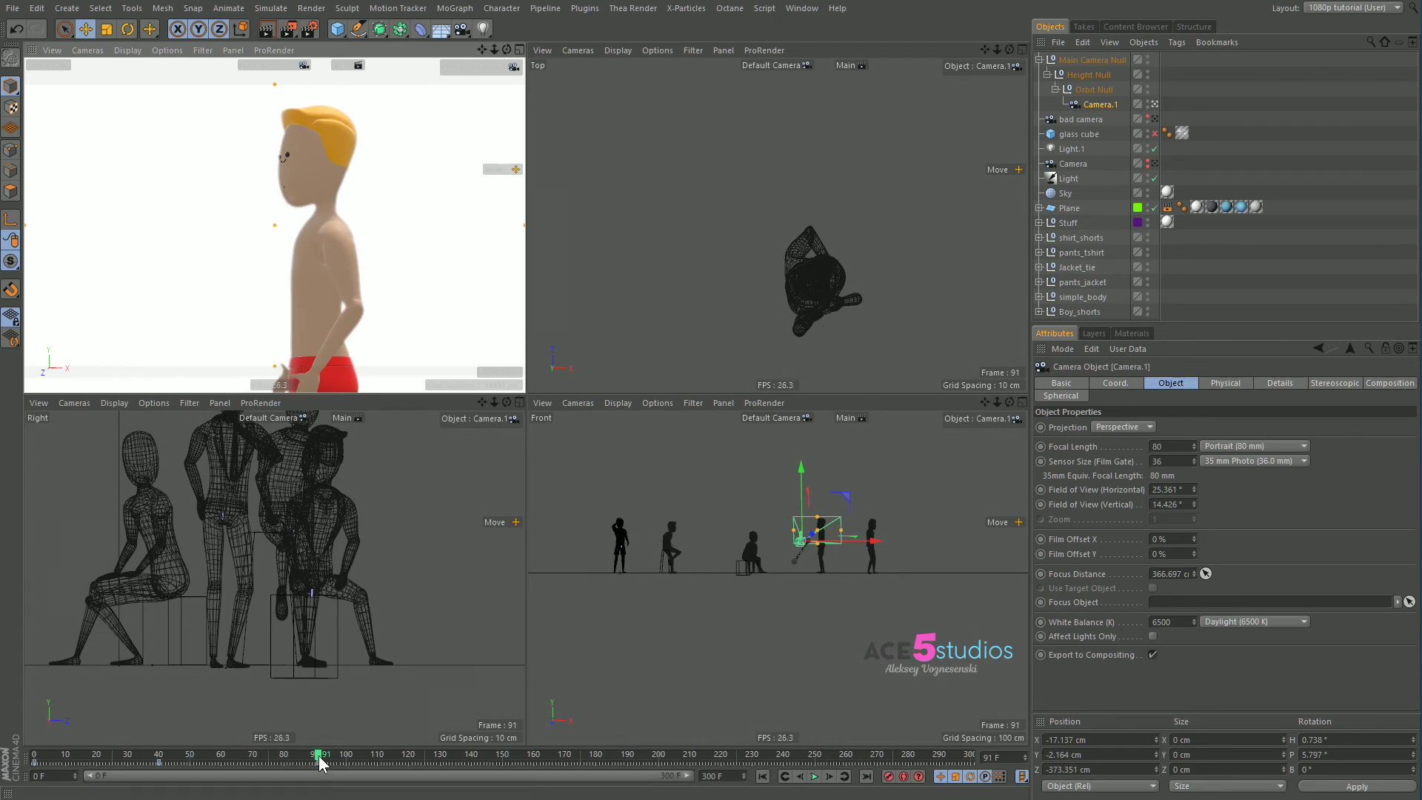
- Try panning Camera.1 to about X 9, Y 4 cm at frame 120, preview the motion, and remove that key
mouse_move(320, 762)
mouse_down()
mouse_move(131, 764)
mouse_move(409, 774)
mouse_up()
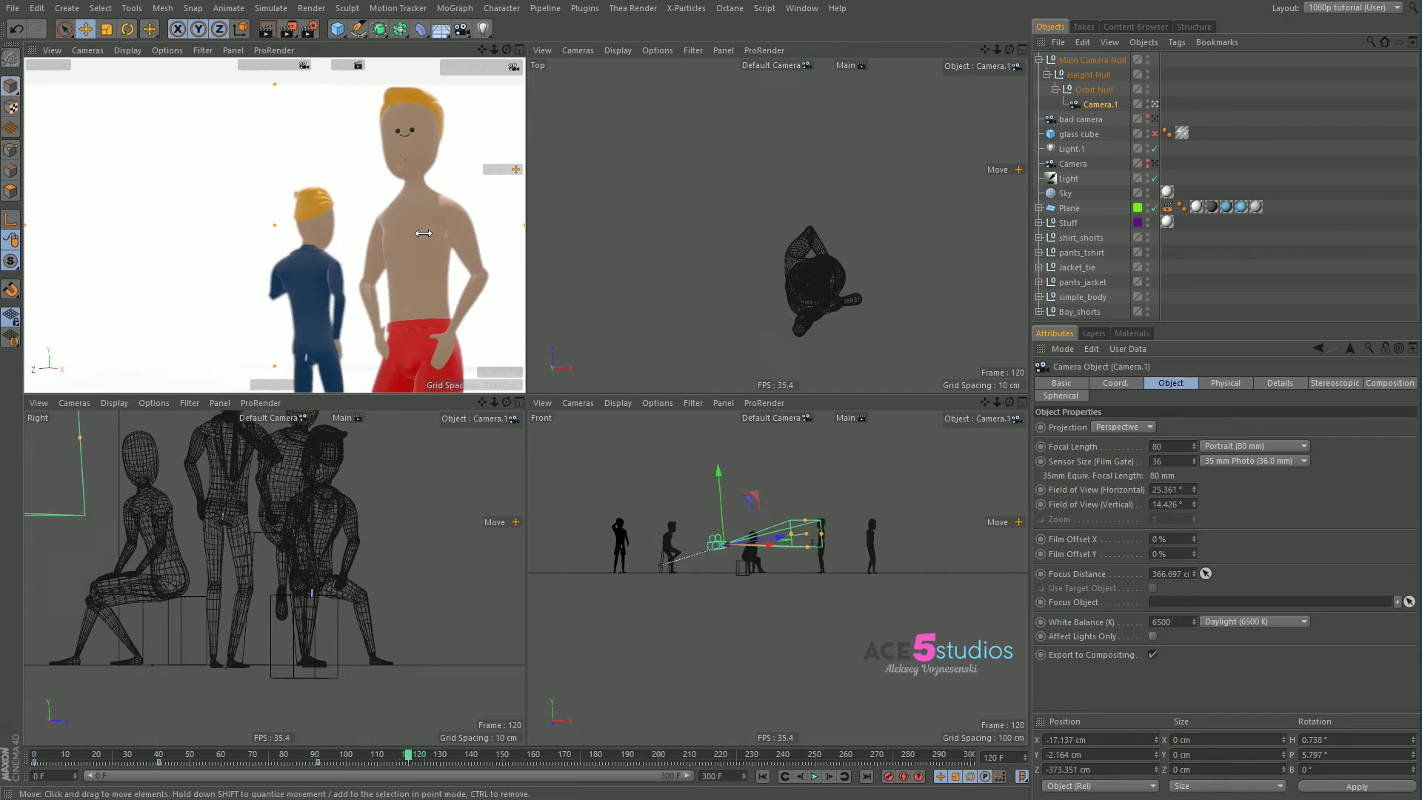
alt+middle_drag(422, 232, 347, 258)
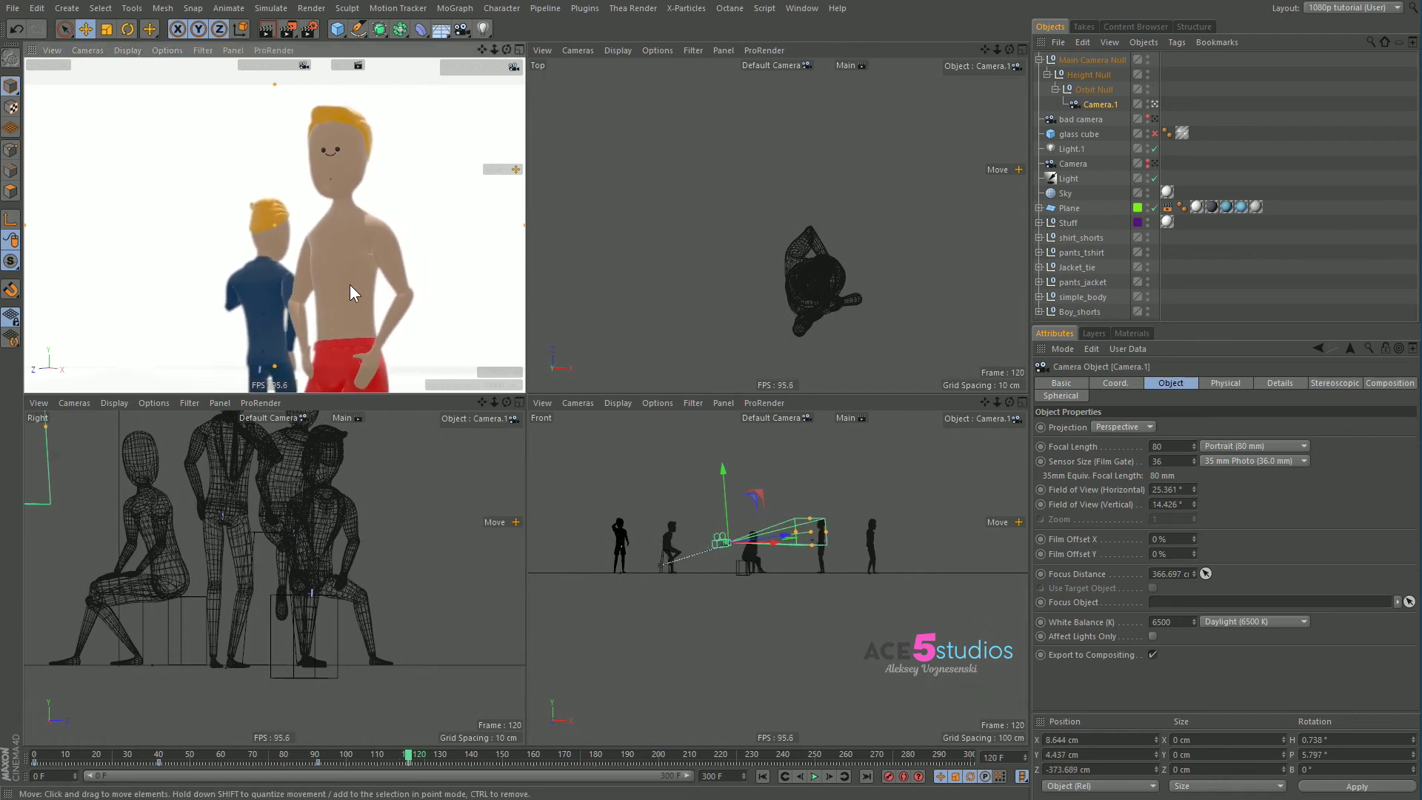
drag(409, 753, 294, 770)
key(F8)
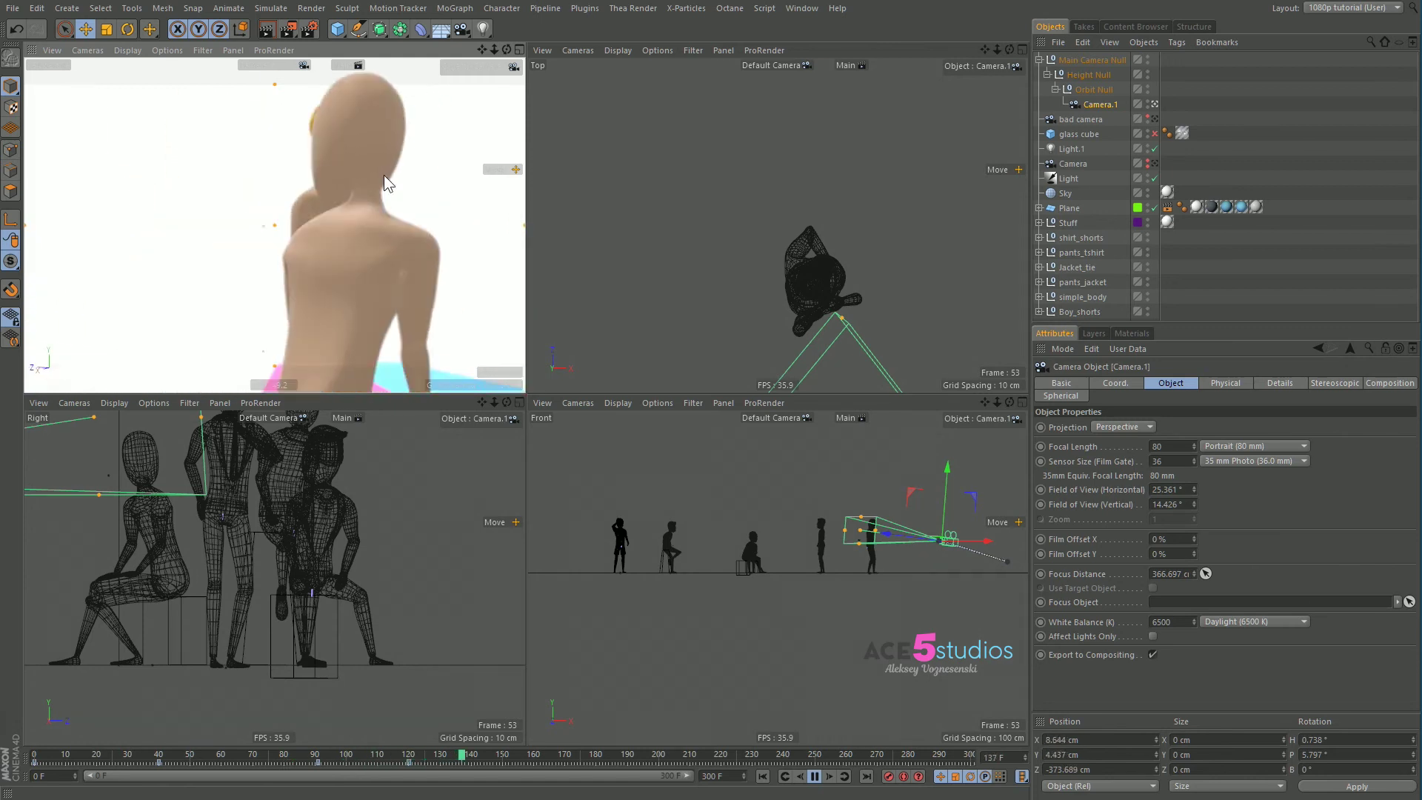
key(F8)
drag(457, 756, 358, 766)
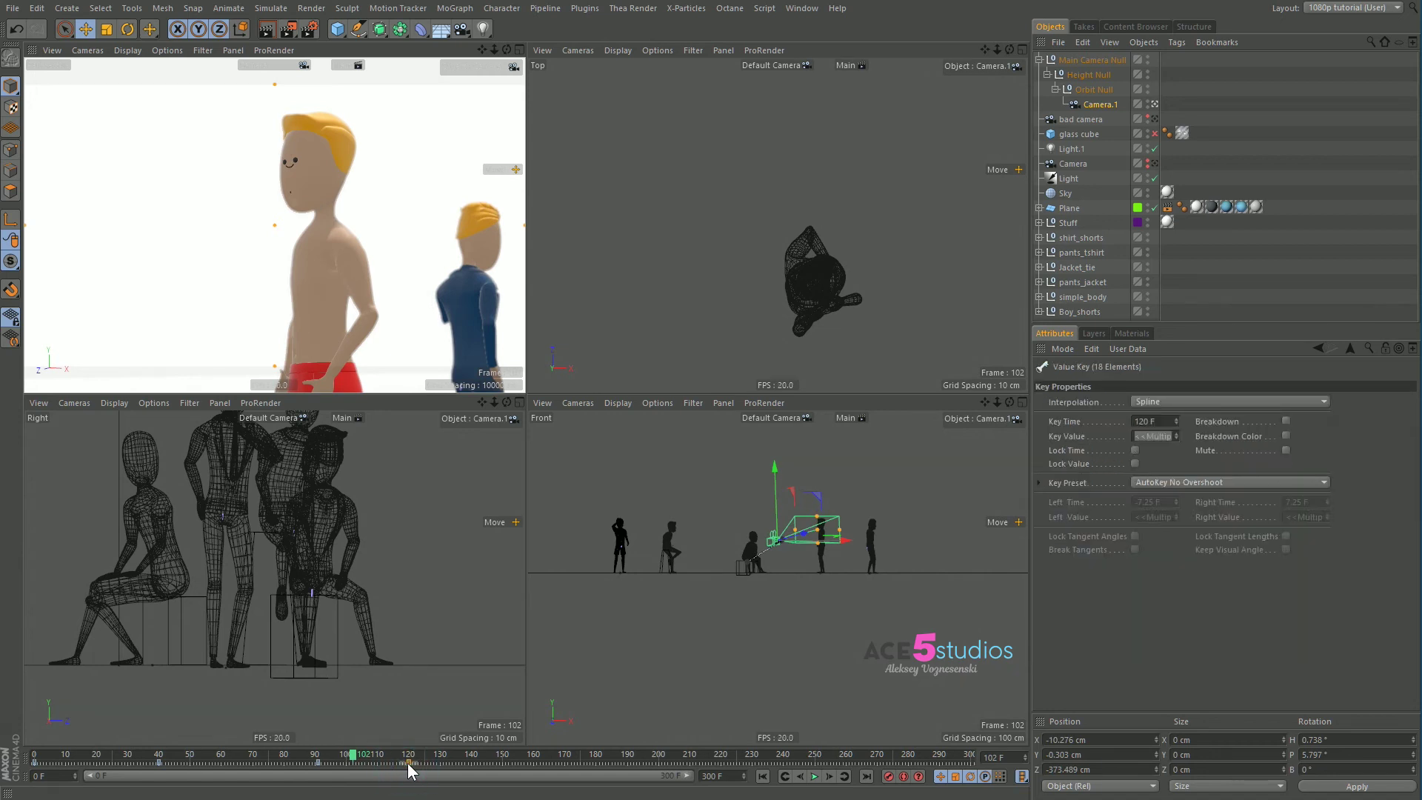
drag(354, 756, 178, 754)
- Review the move around the shirtless character, and shift the Main Camera Null at frame 117 to about X 236, Z -117 cm
key(F8)
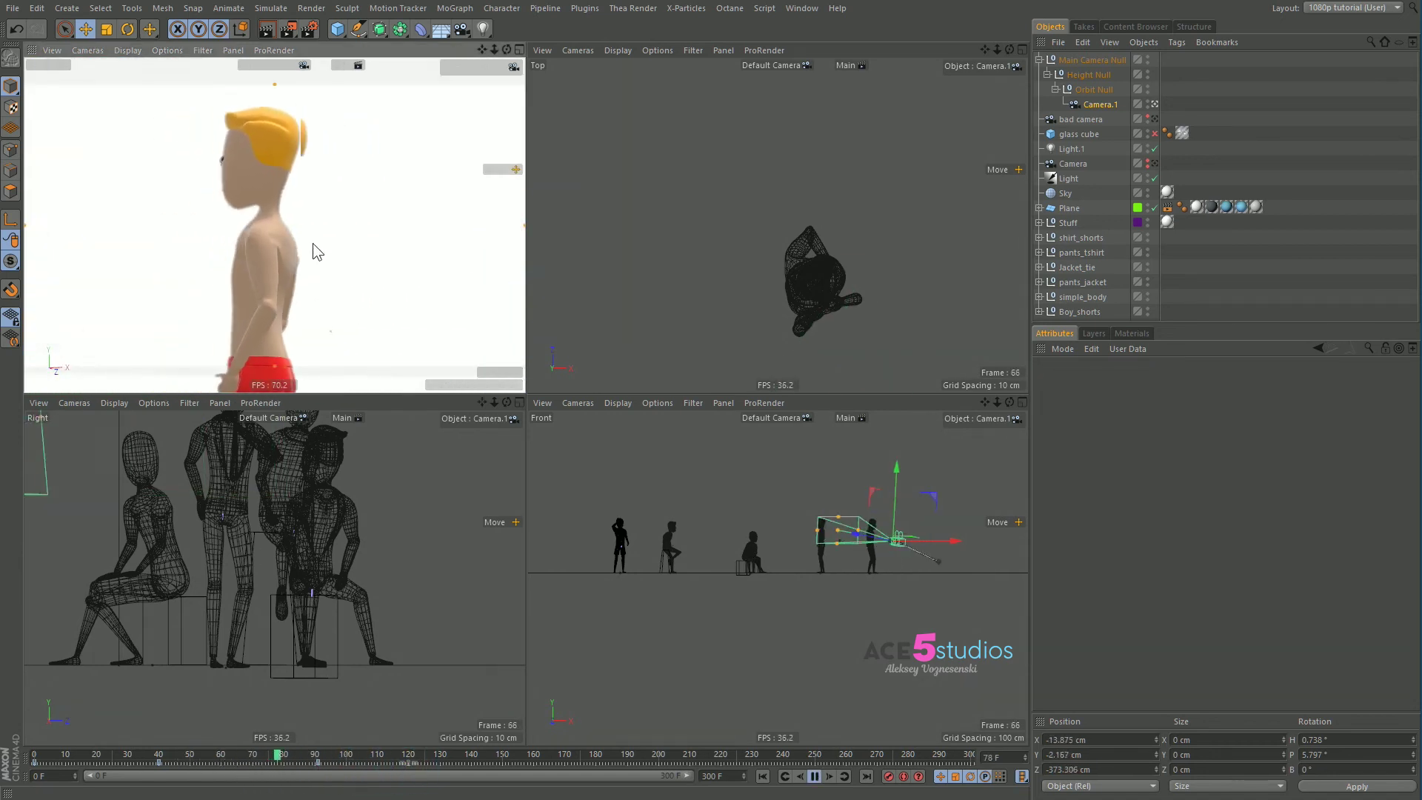
key(F8)
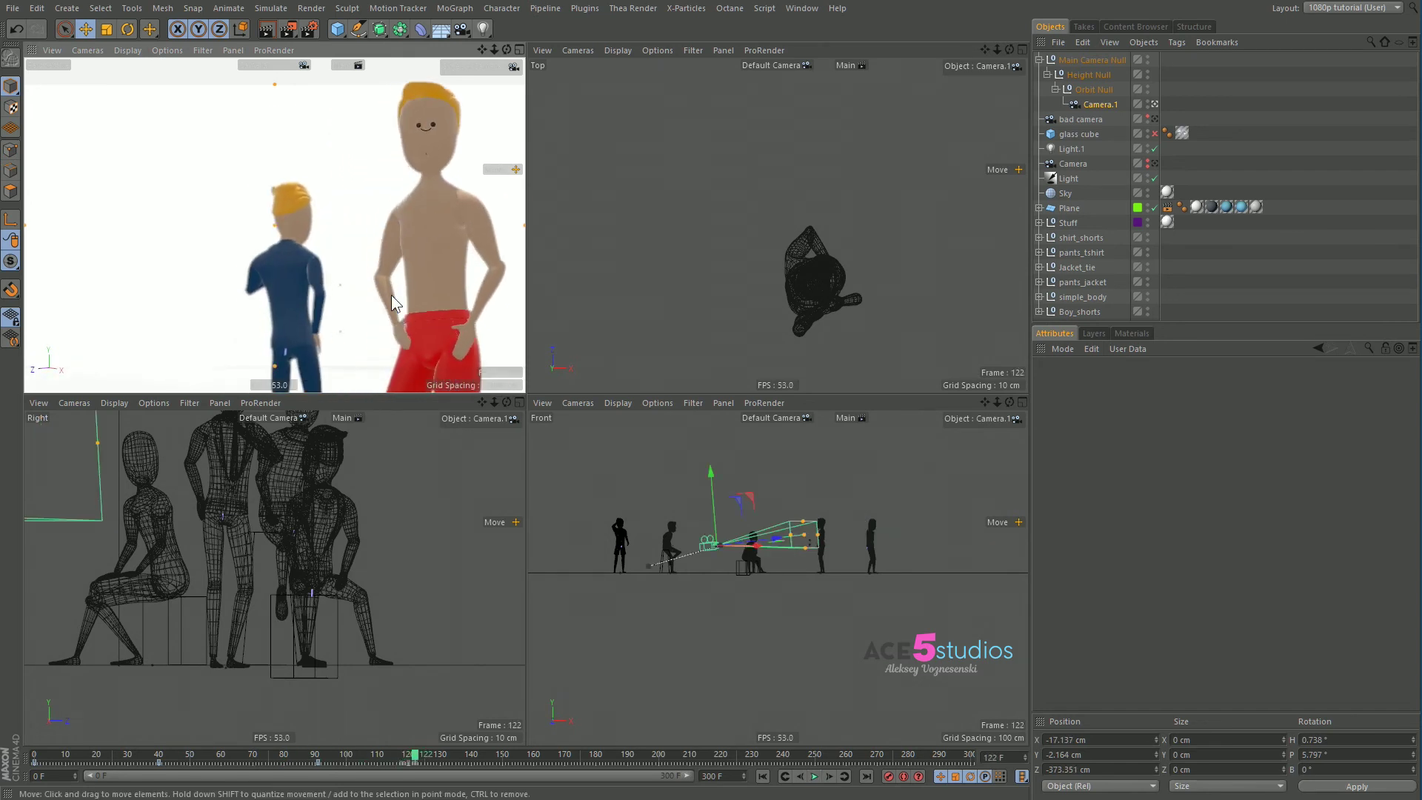
click(1082, 60)
key(o)
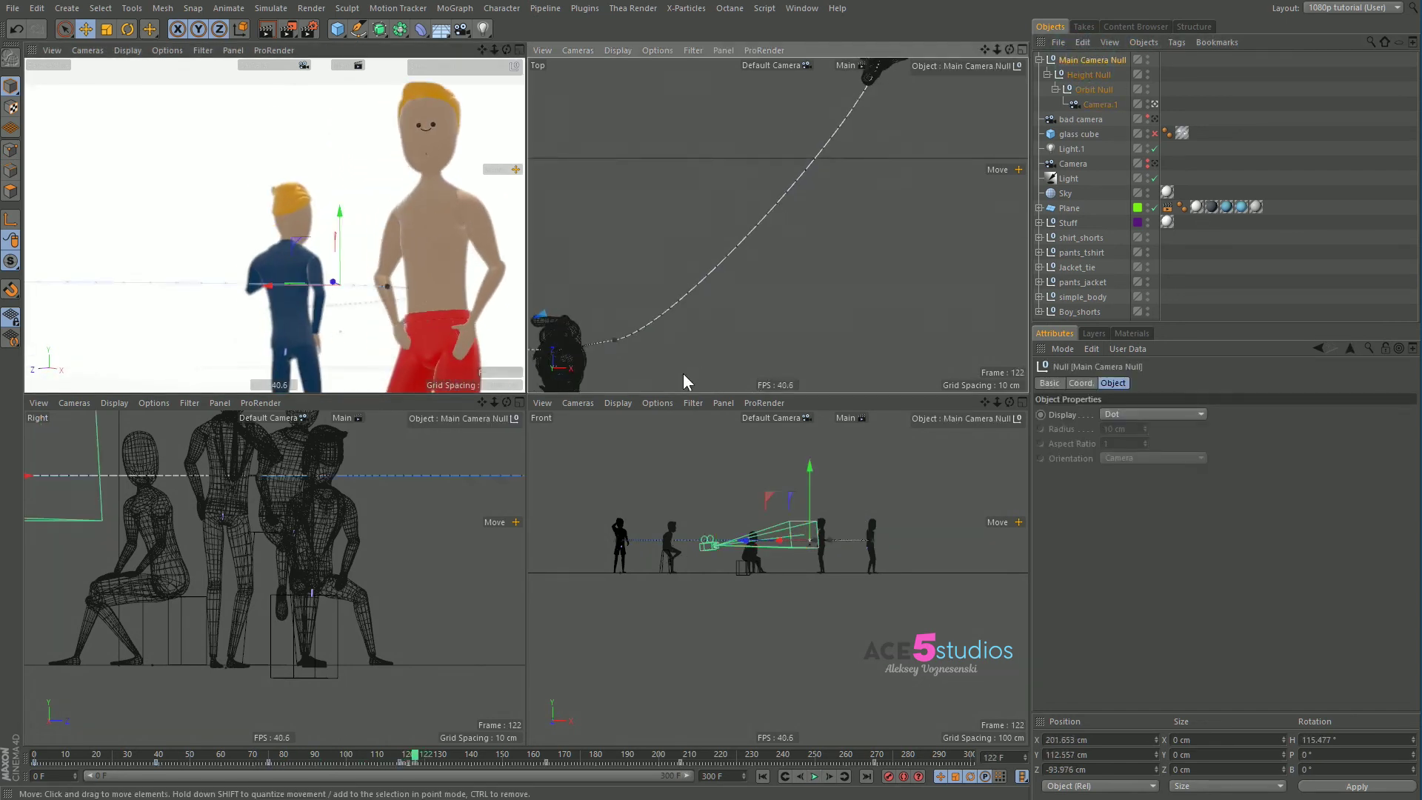
key(e)
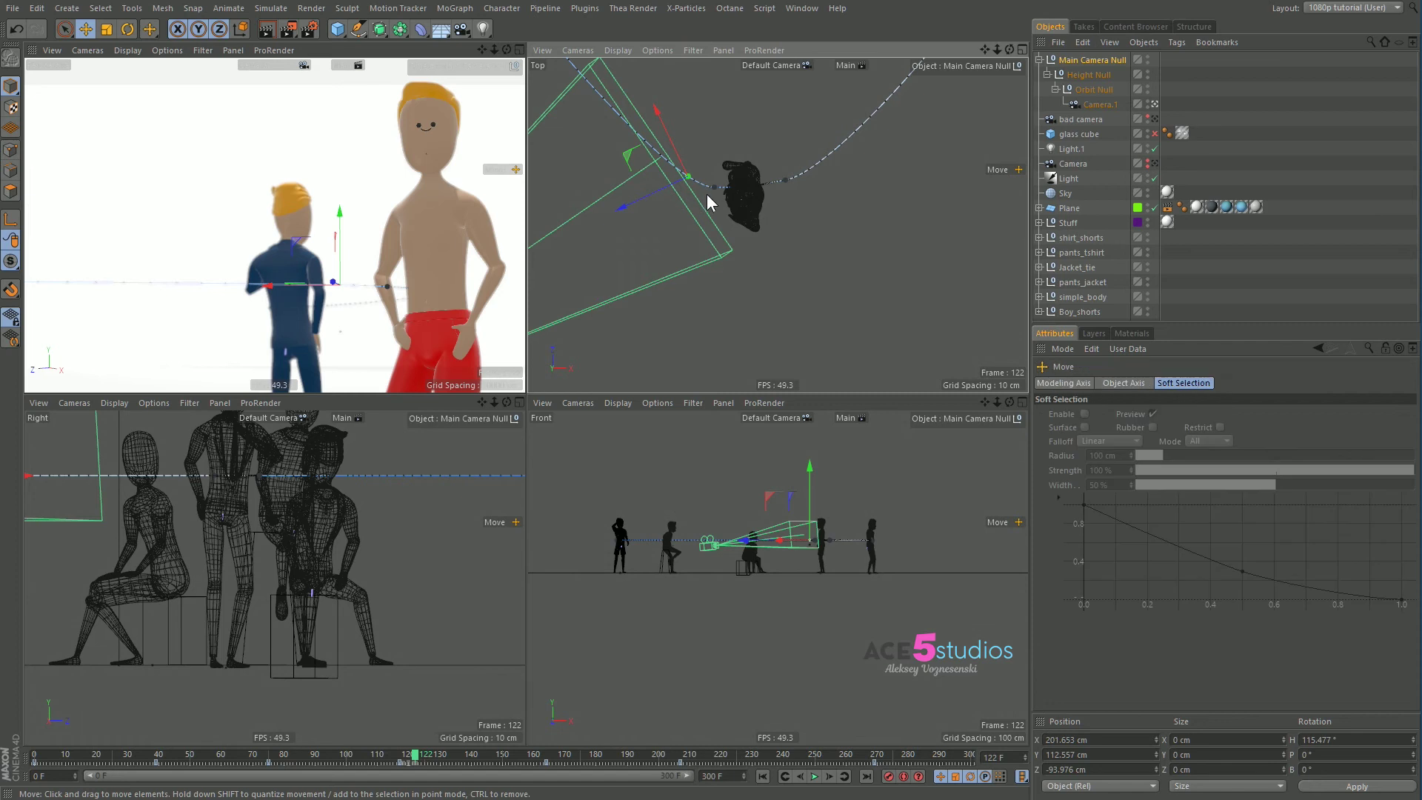
click(401, 758)
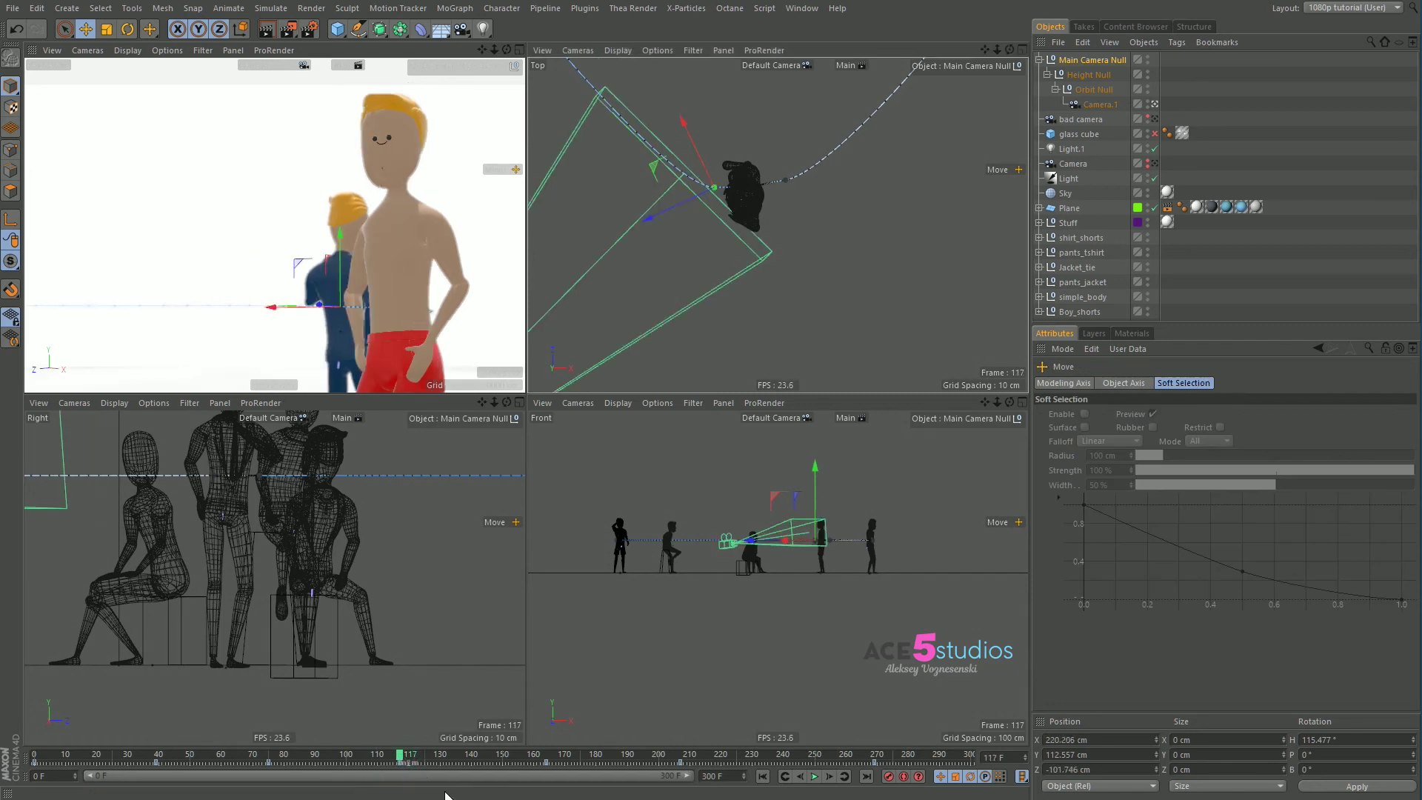
drag(727, 228, 749, 250)
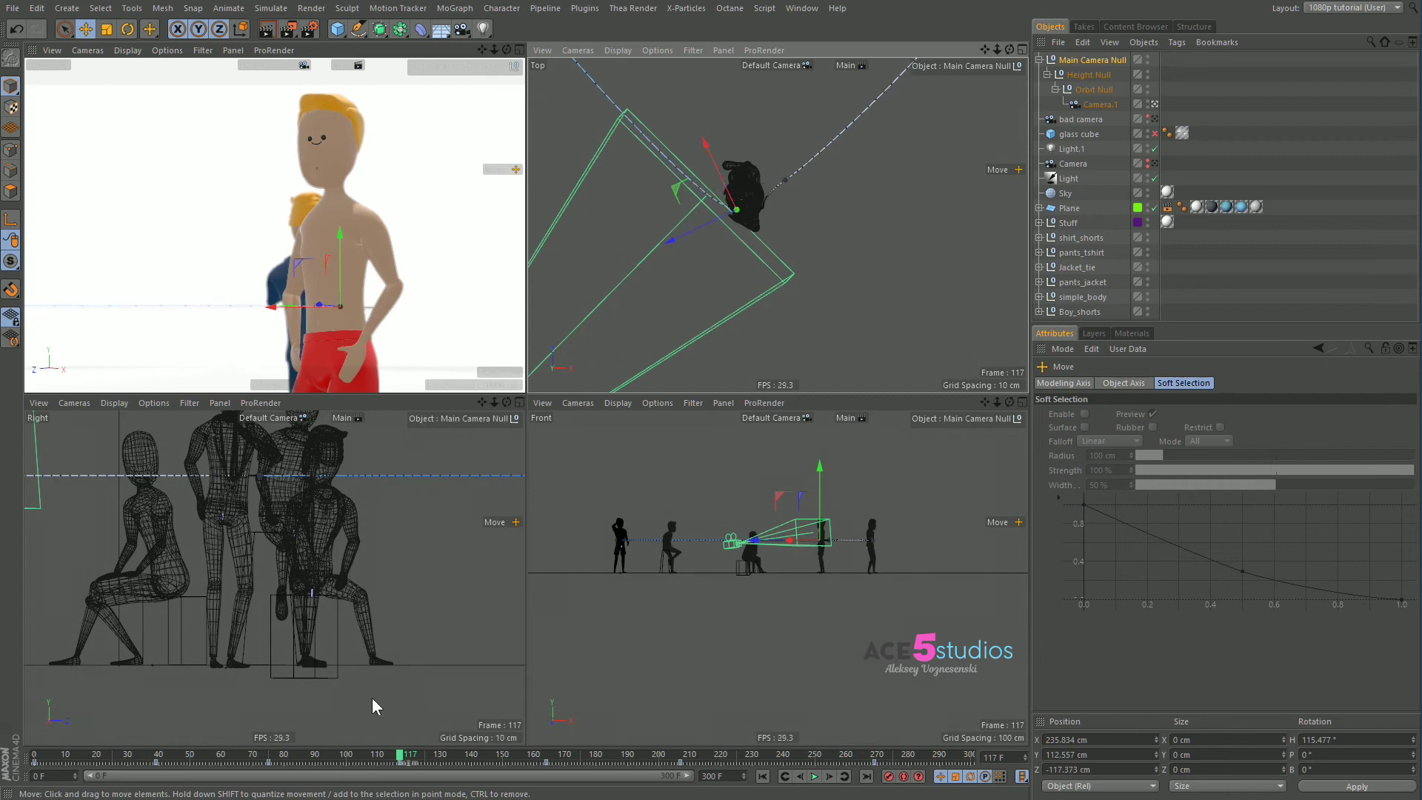
- Play back the revised camera animation, deselect all objects, and review the full move again from frame 0
drag(394, 751, 300, 777)
key(F8)
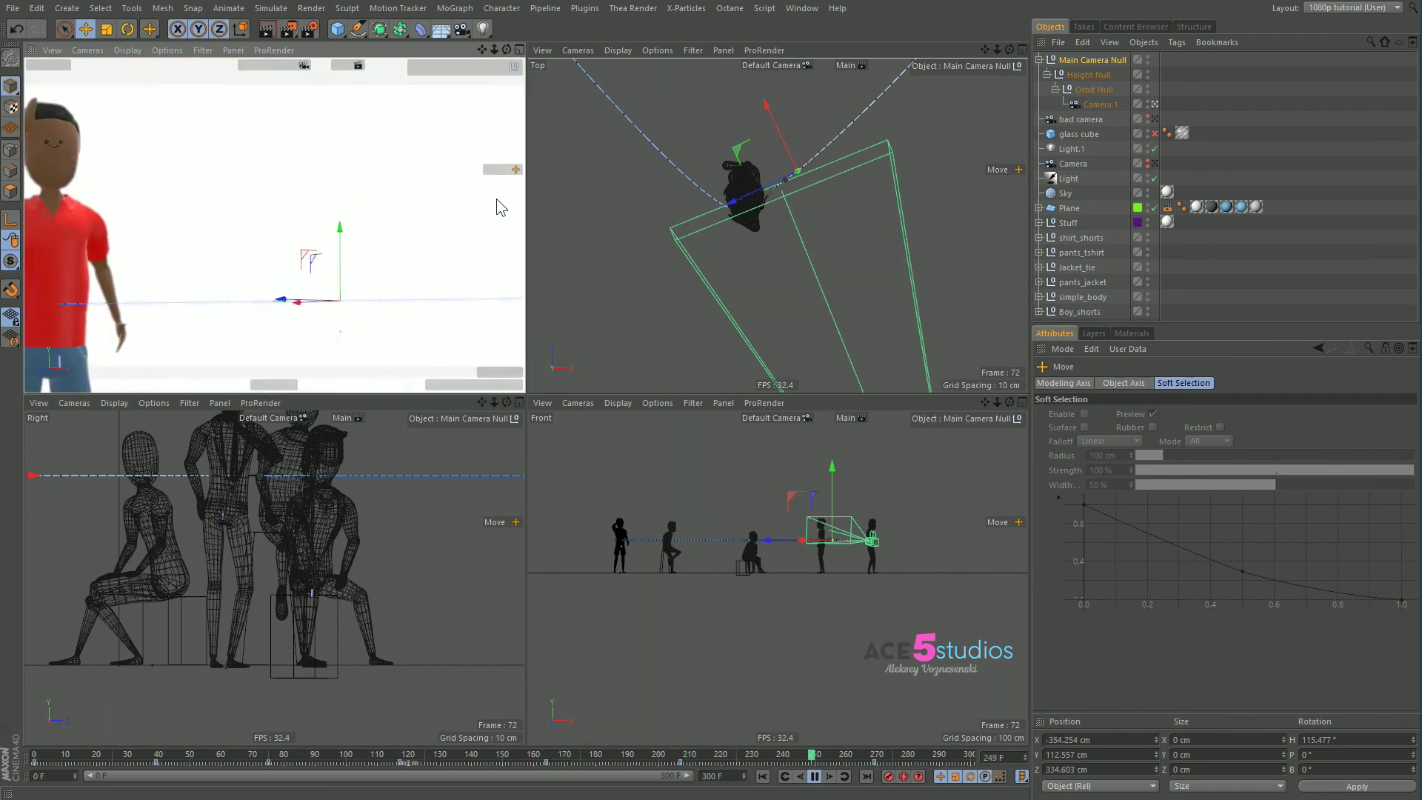
key(F8)
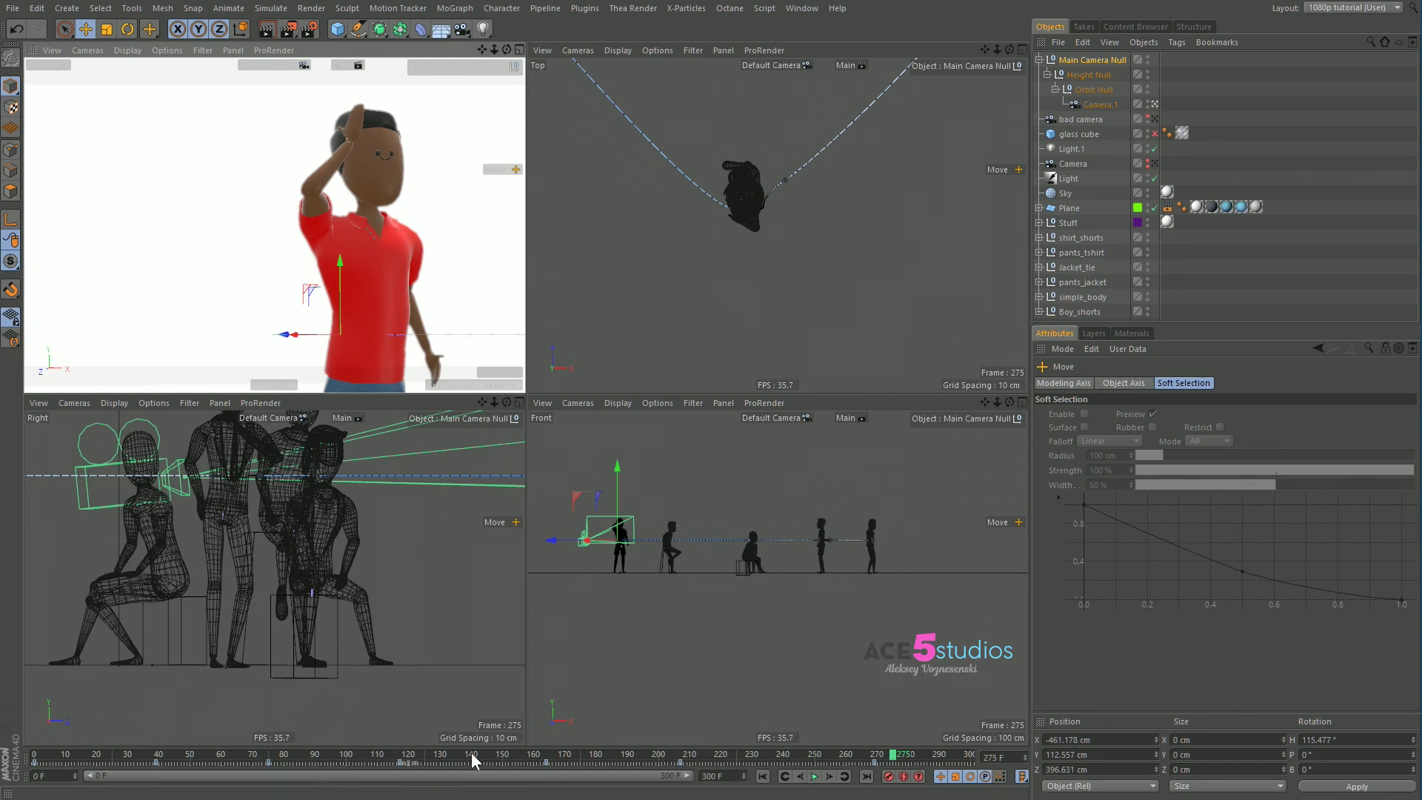
drag(73, 759, 167, 746)
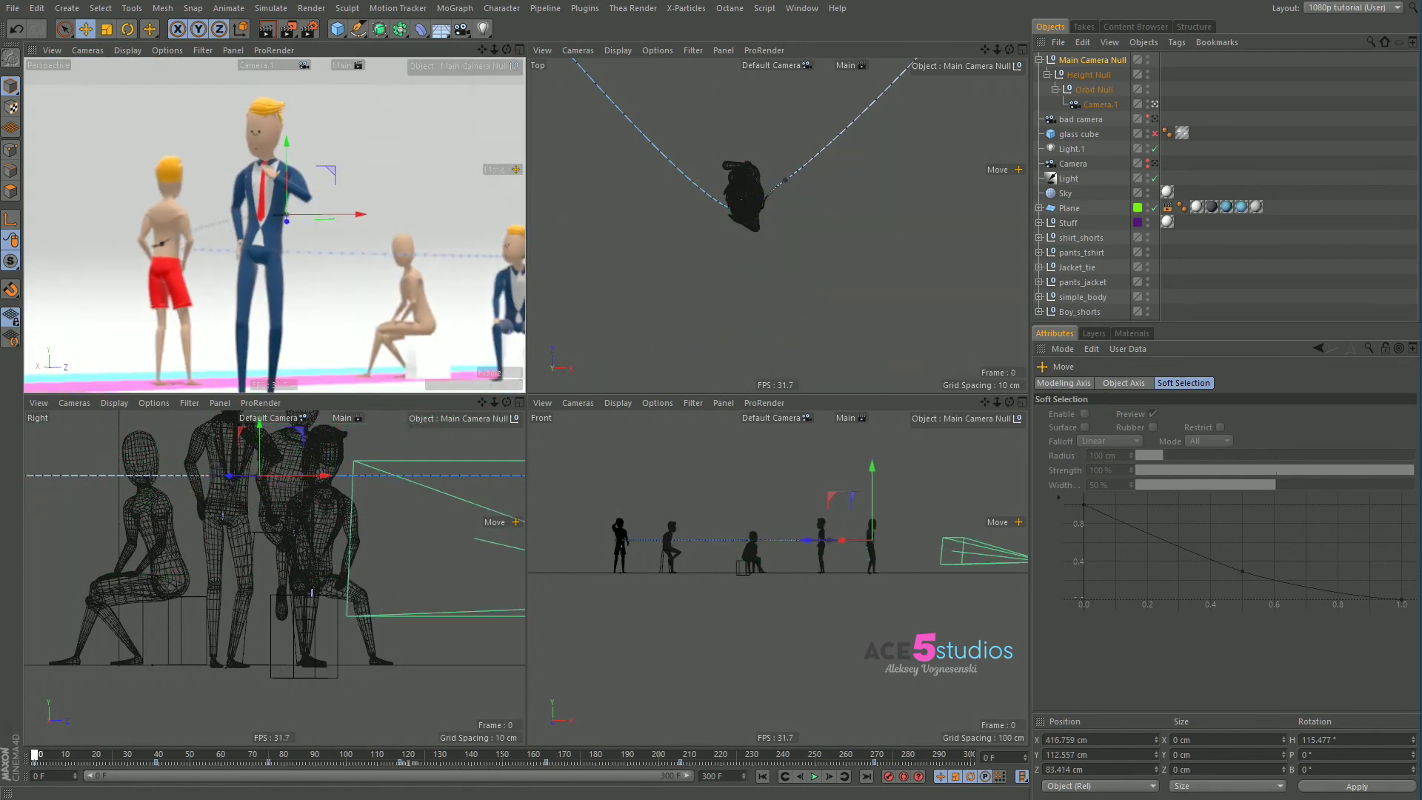
key(ctrl+shift+a)
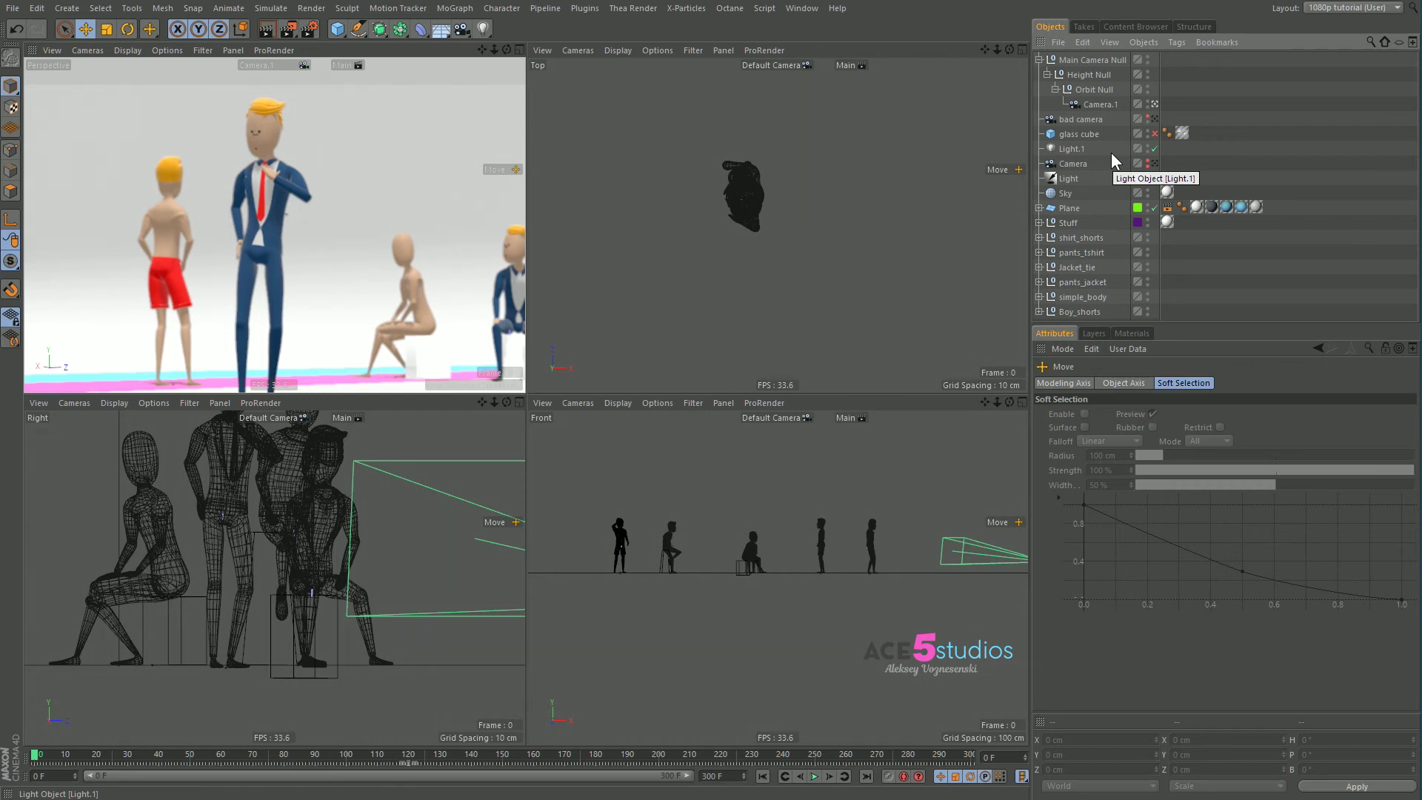
key(F8)
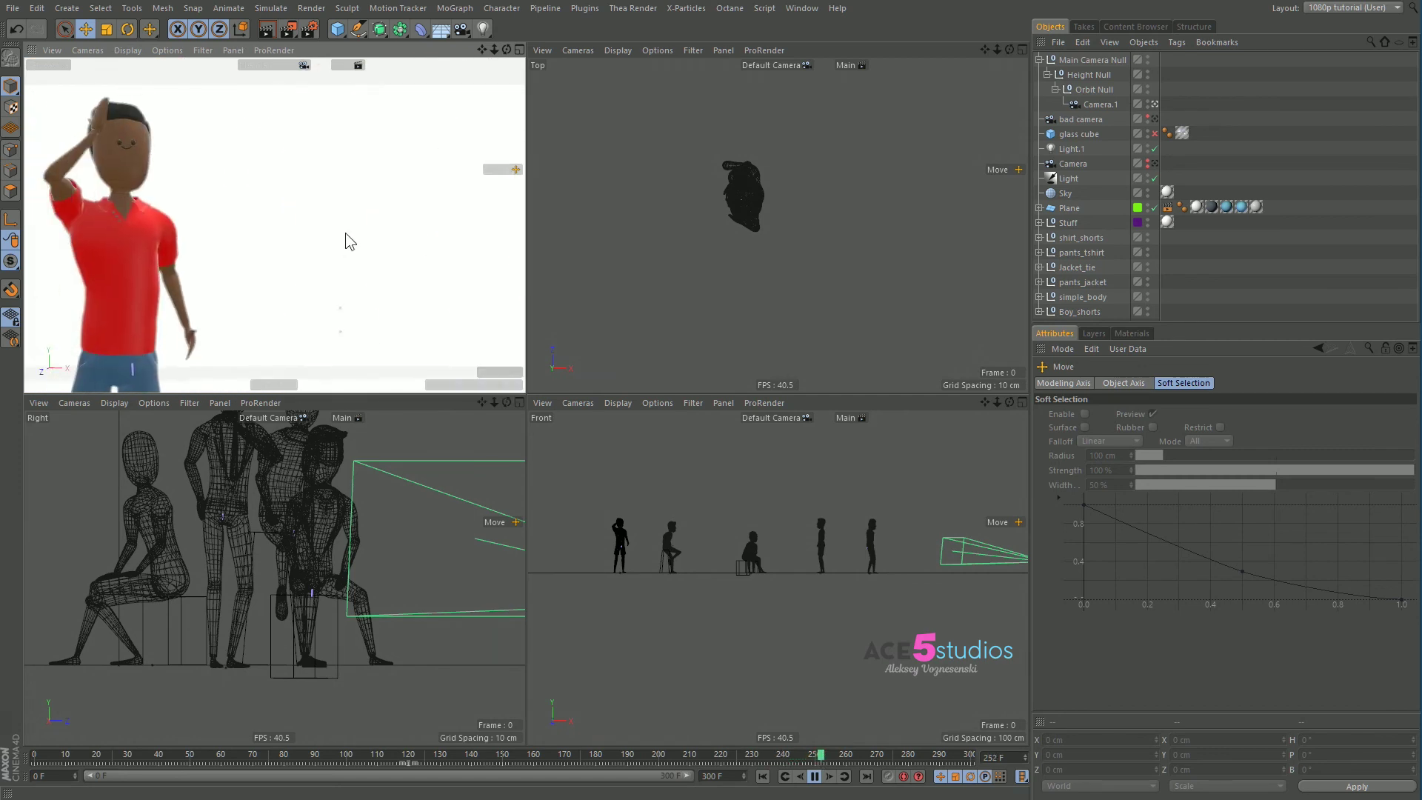
key(F8)
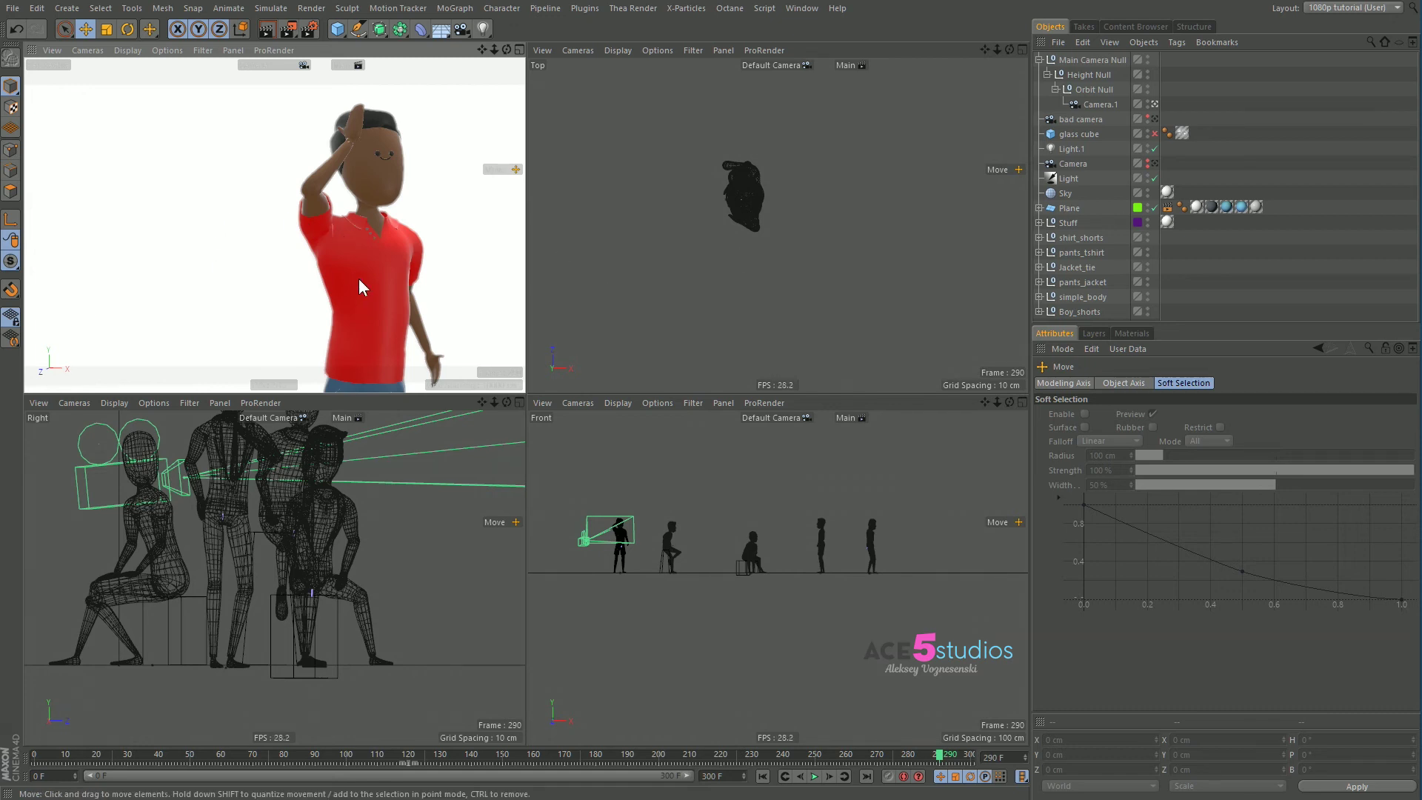
- Add a separate camera with a 20 mm focal length and bring it closer to frame the standing suited character
click(1155, 104)
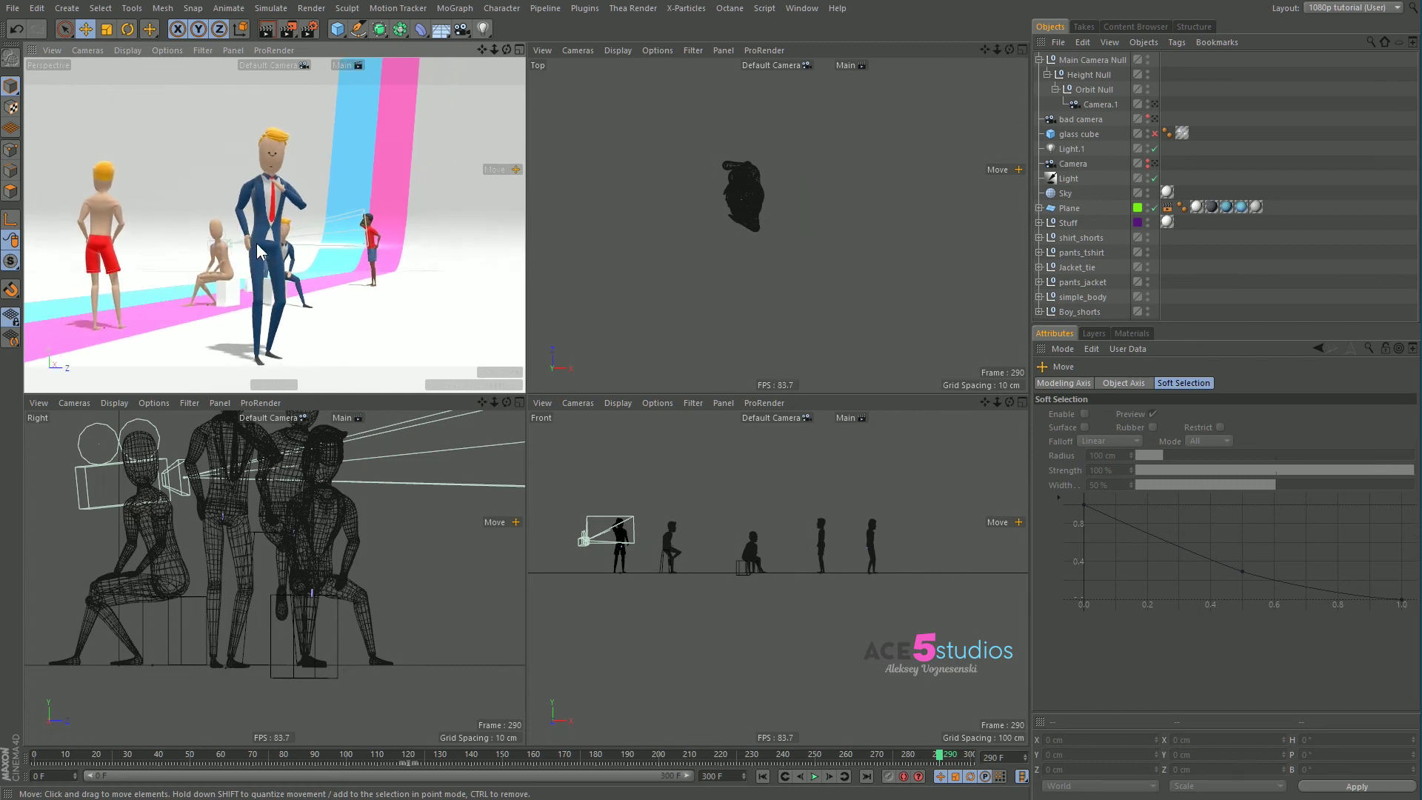
click(461, 28)
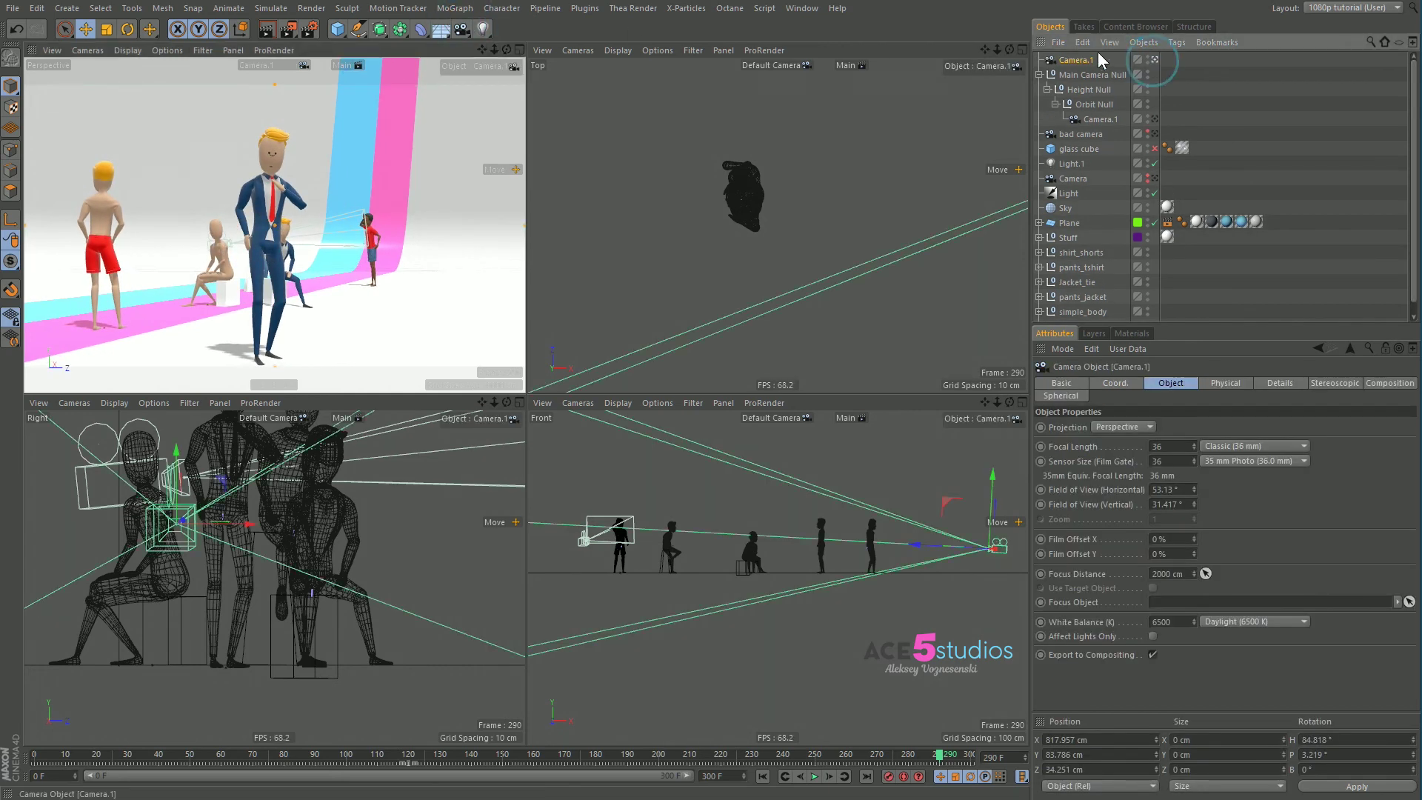
click(1169, 446)
text(20)
key(Return)
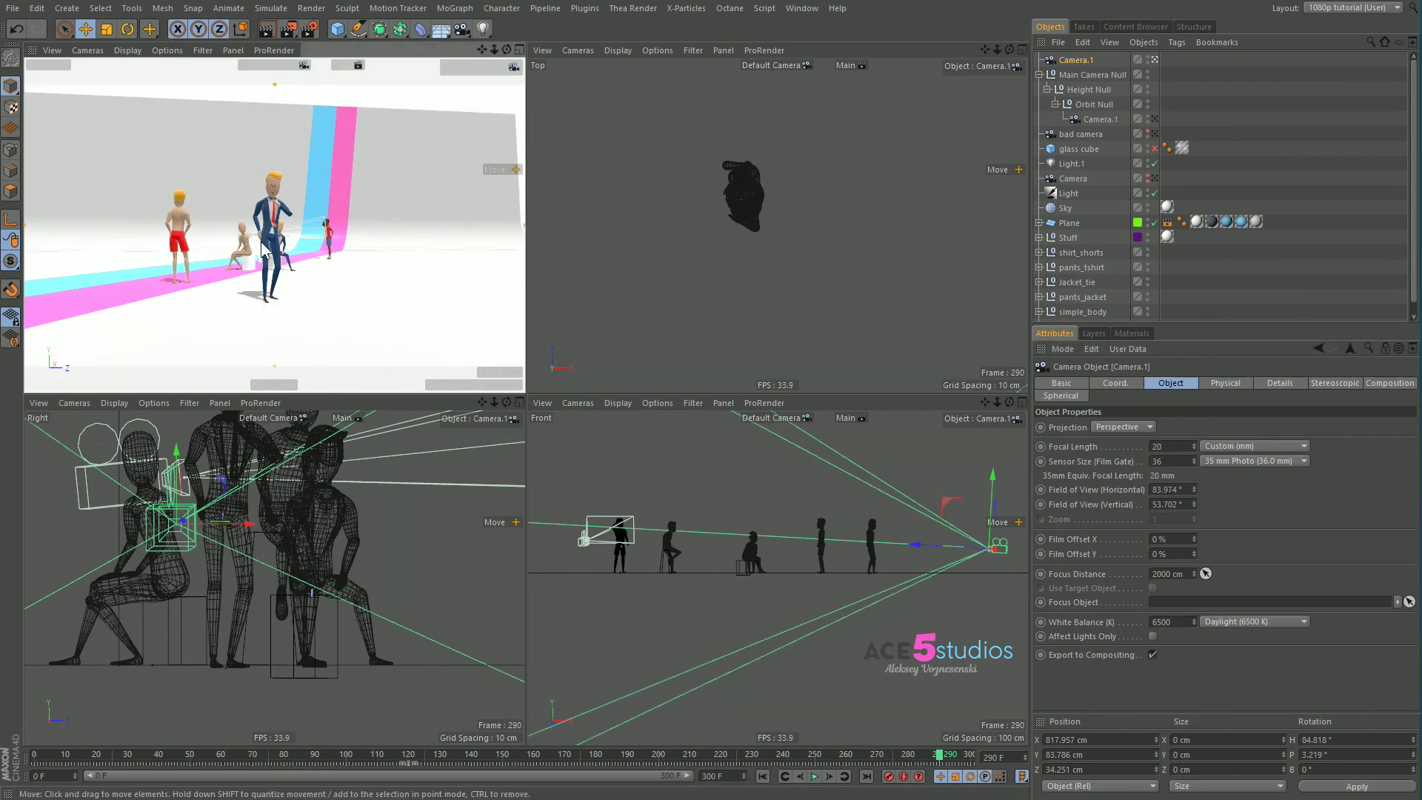
mouse_move(255, 250)
alt+mouse_down()
mouse_move(225, 245)
mouse_move(276, 243)
mouse_move(244, 237)
alt+mouse_up()
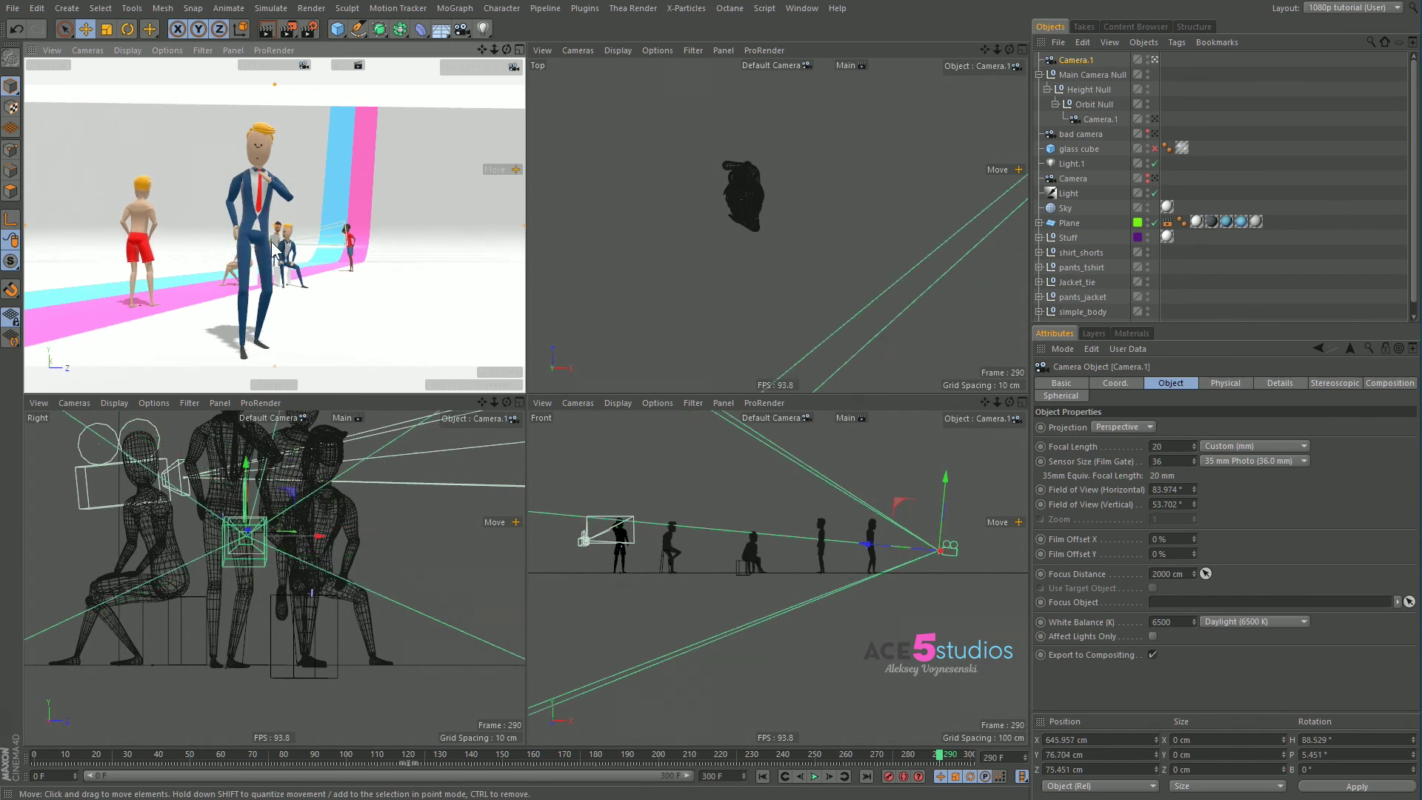
- Animate the 20 mm camera sweeping sideways past the standing suited character between frames 0 and 59, and preview the motion
click(38, 753)
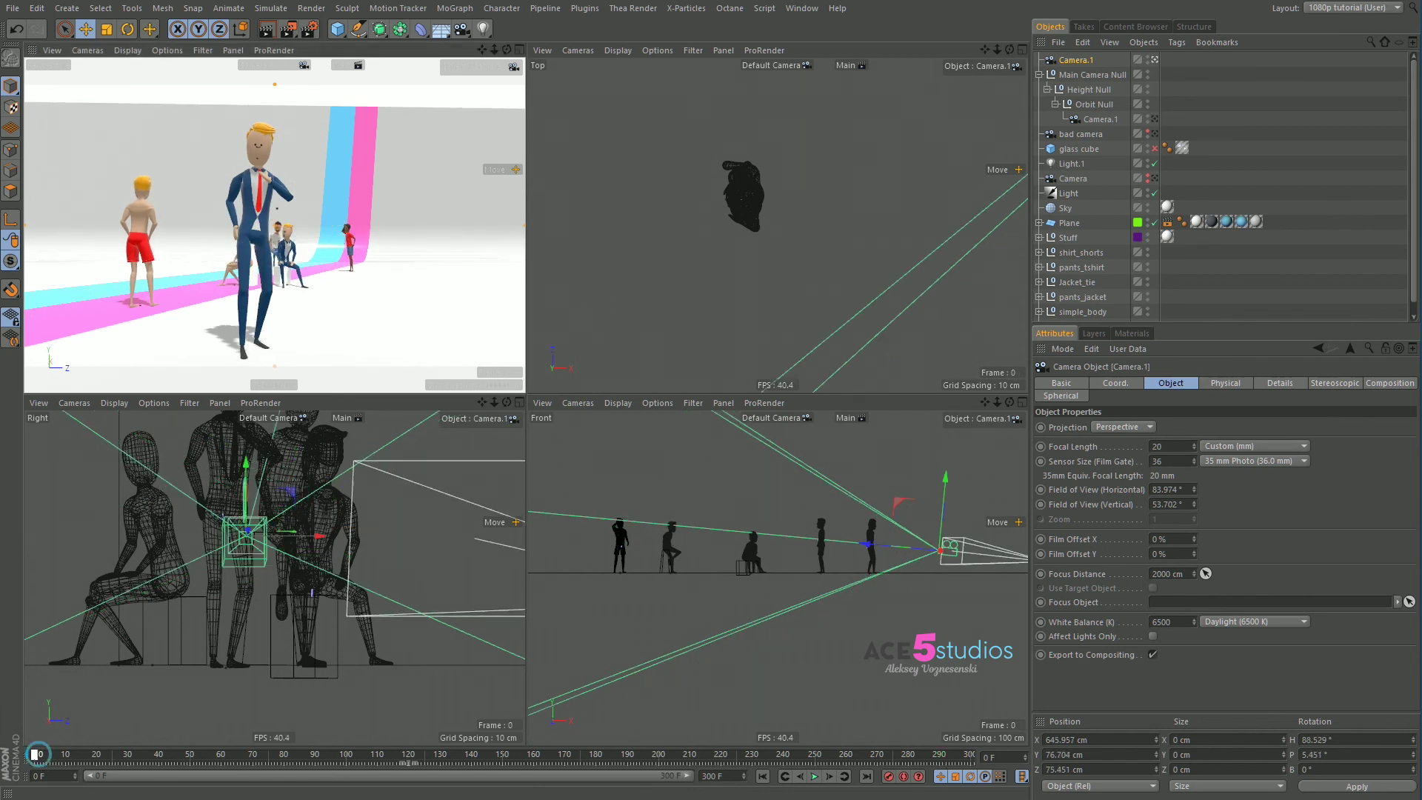
click(219, 754)
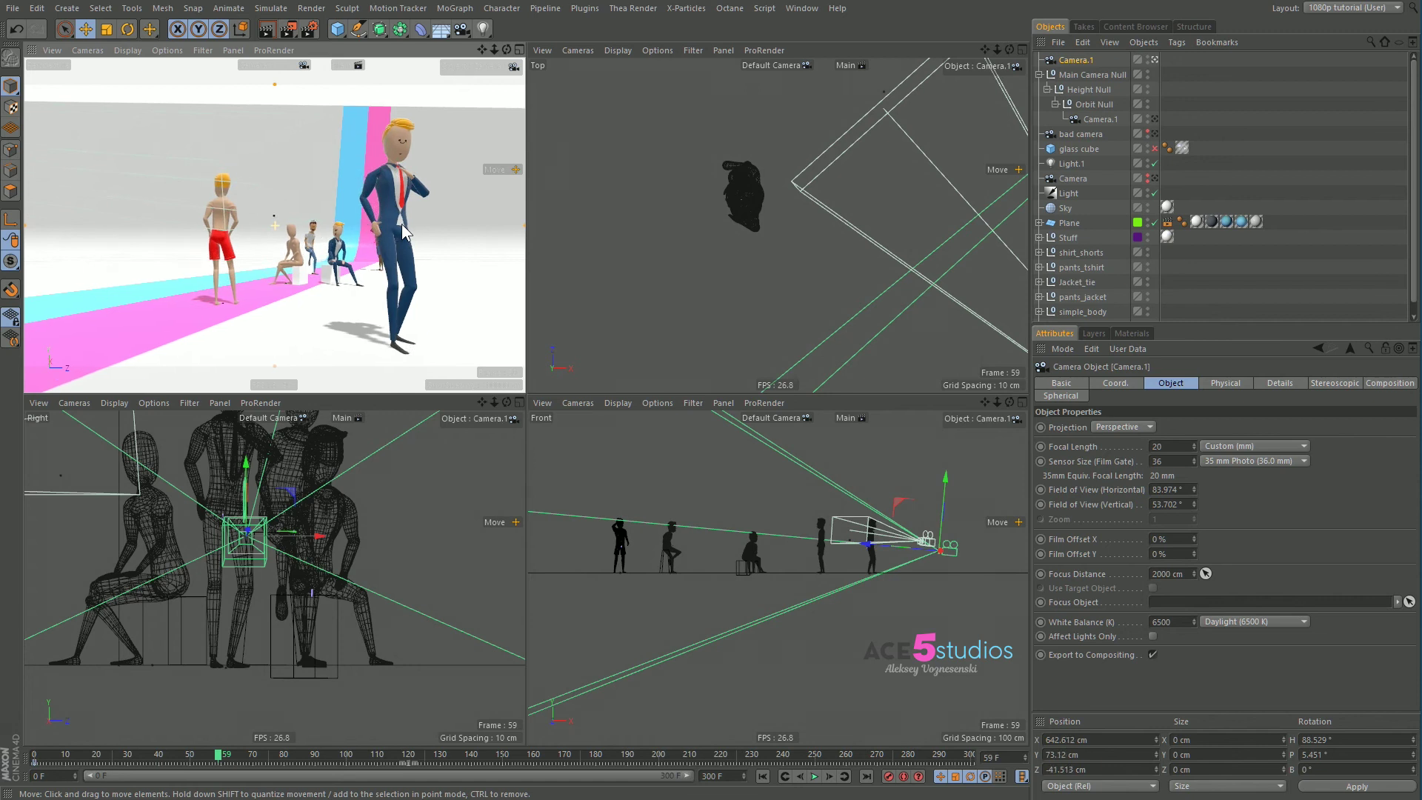
alt+drag(404, 224, 345, 247)
drag(214, 757, 139, 754)
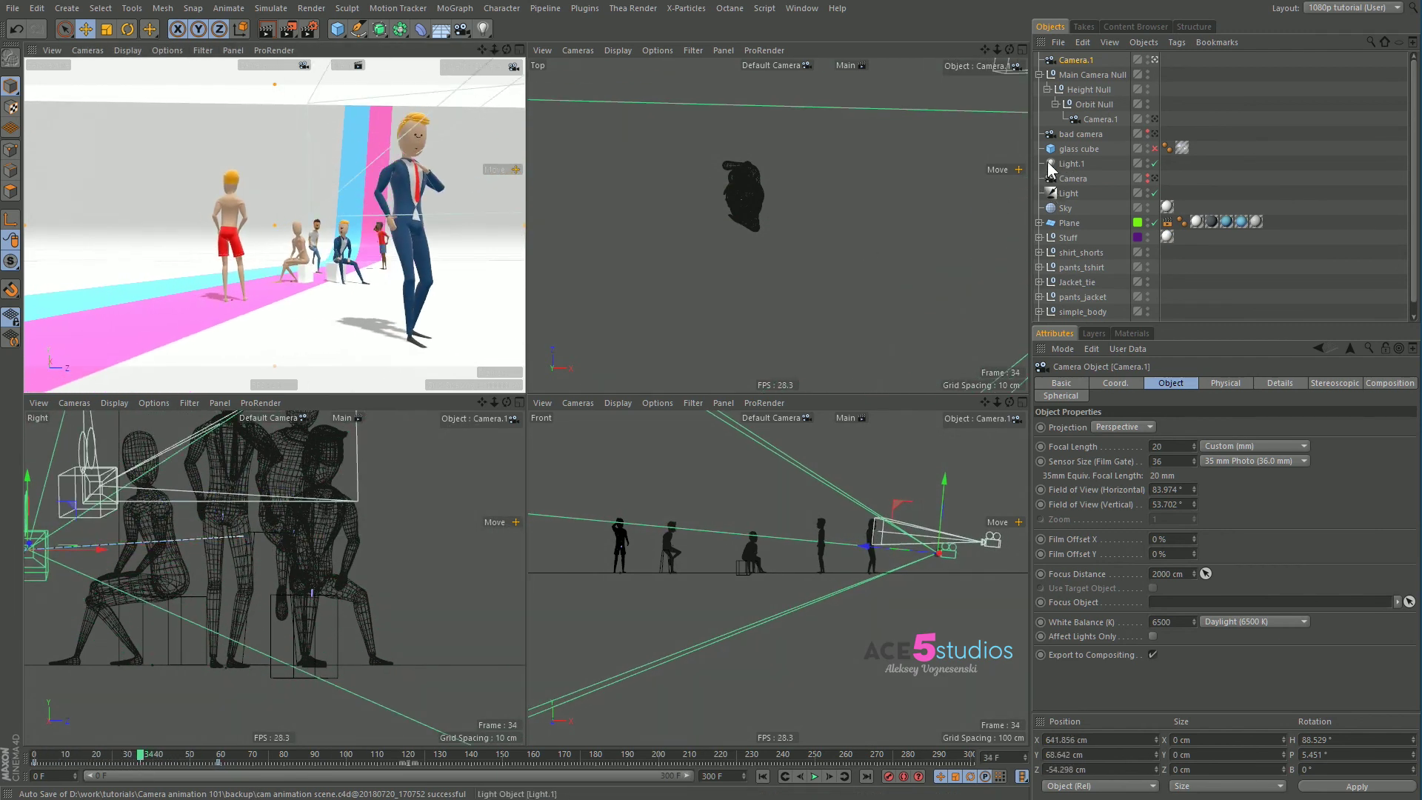
- Deselect the wide-angle camera, look through the null rig's Camera.1, and inspect its framing around frame 37
ctrl+click(1112, 61)
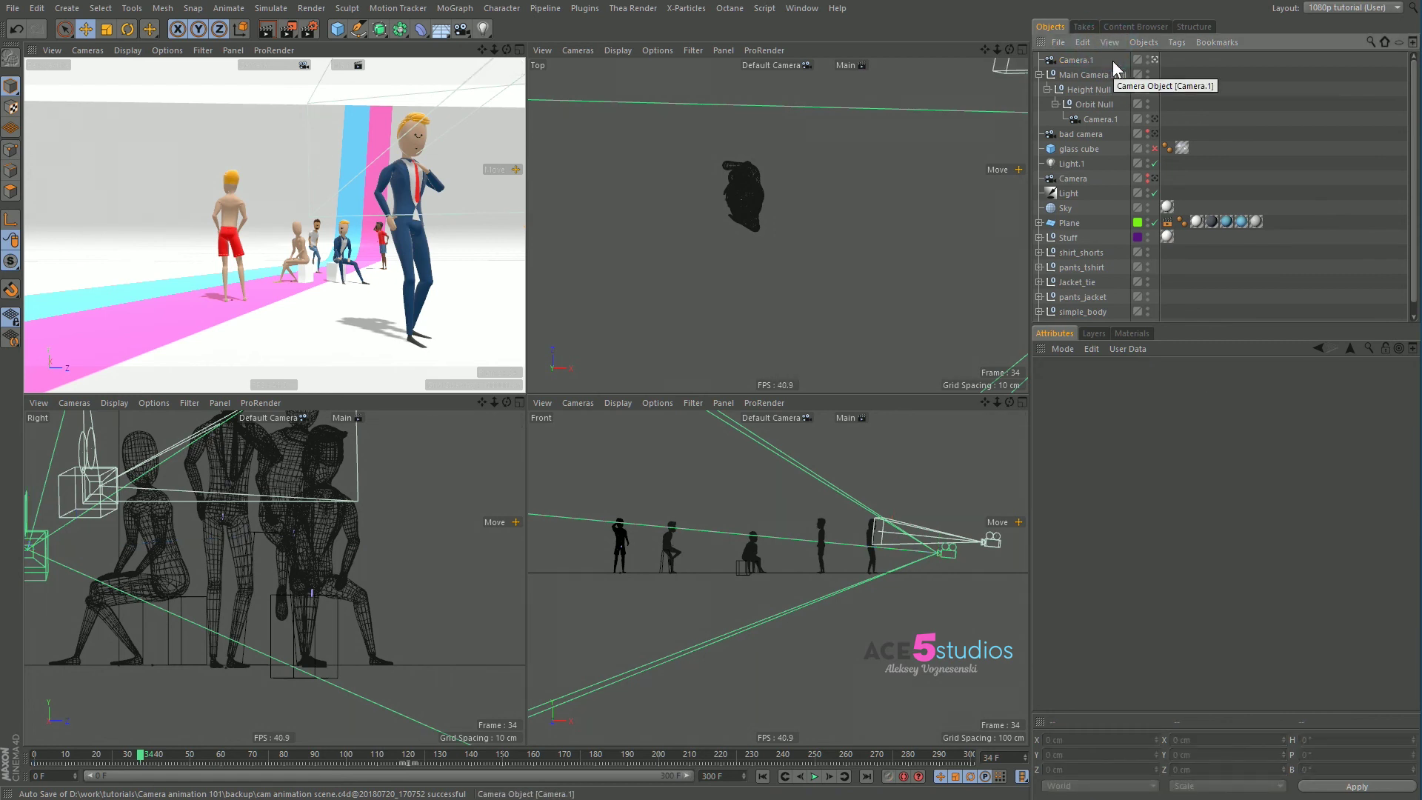
click(1153, 118)
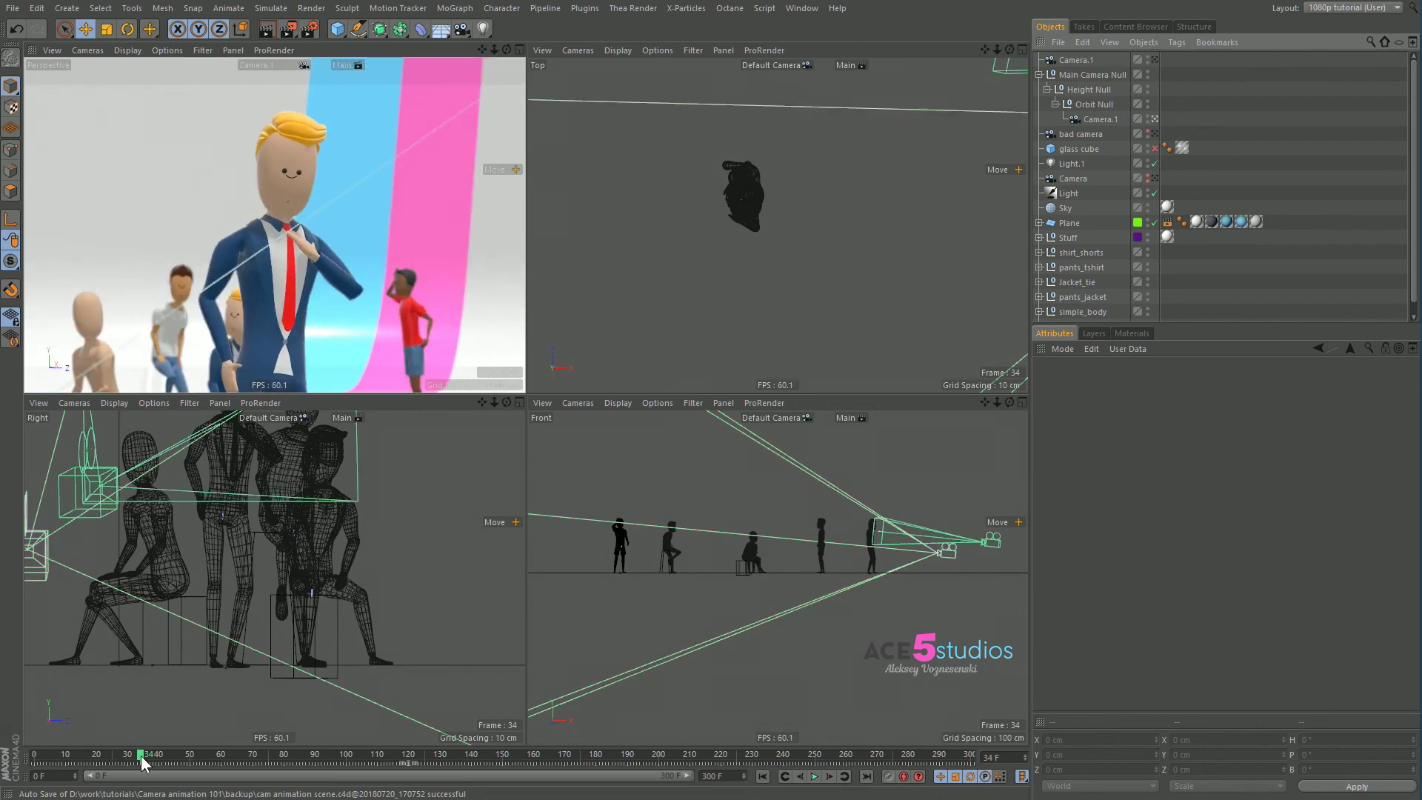
mouse_move(141, 755)
mouse_down()
mouse_move(124, 757)
mouse_move(180, 769)
mouse_move(145, 772)
mouse_up()
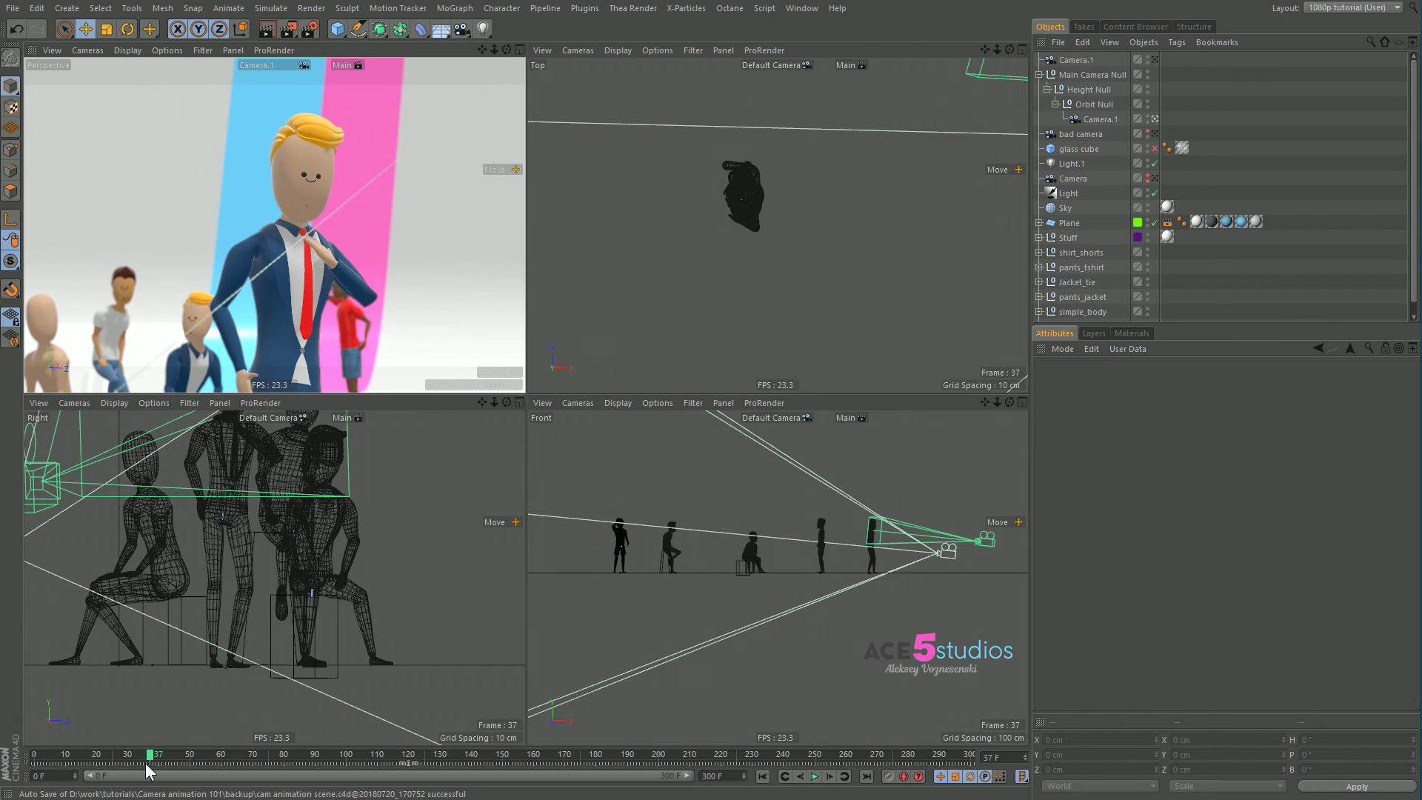